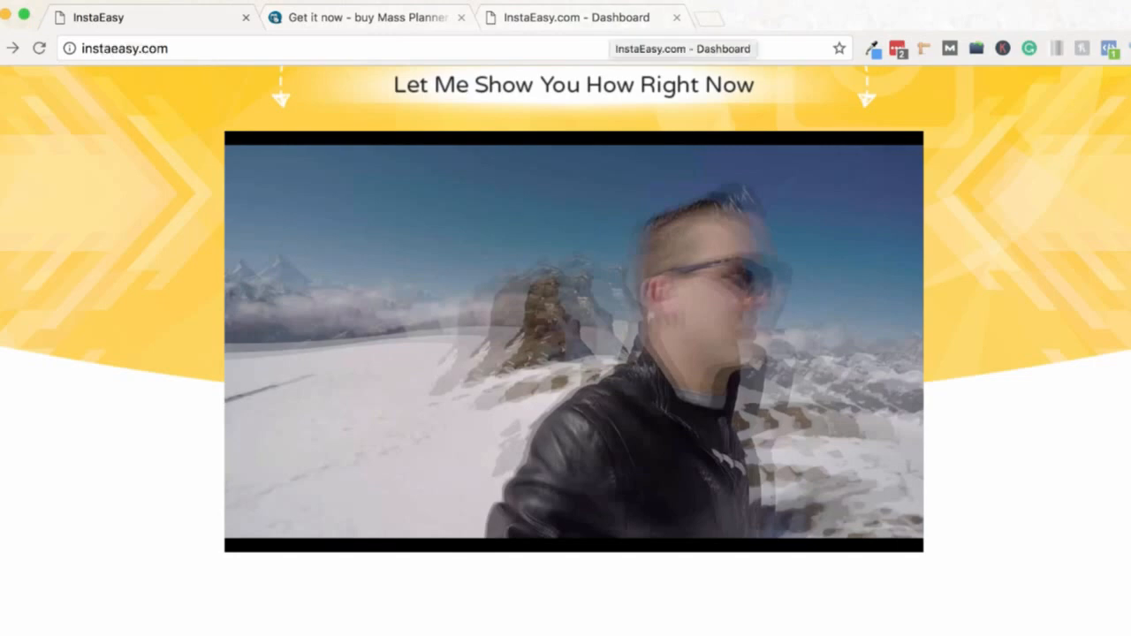
# - Switch to the InstaEasy dashboard and examine its service status, action toggles, and hashtag and profile targeting sections
pyautogui.click(609, 17)
pyautogui.scroll(-3, 580, 354)
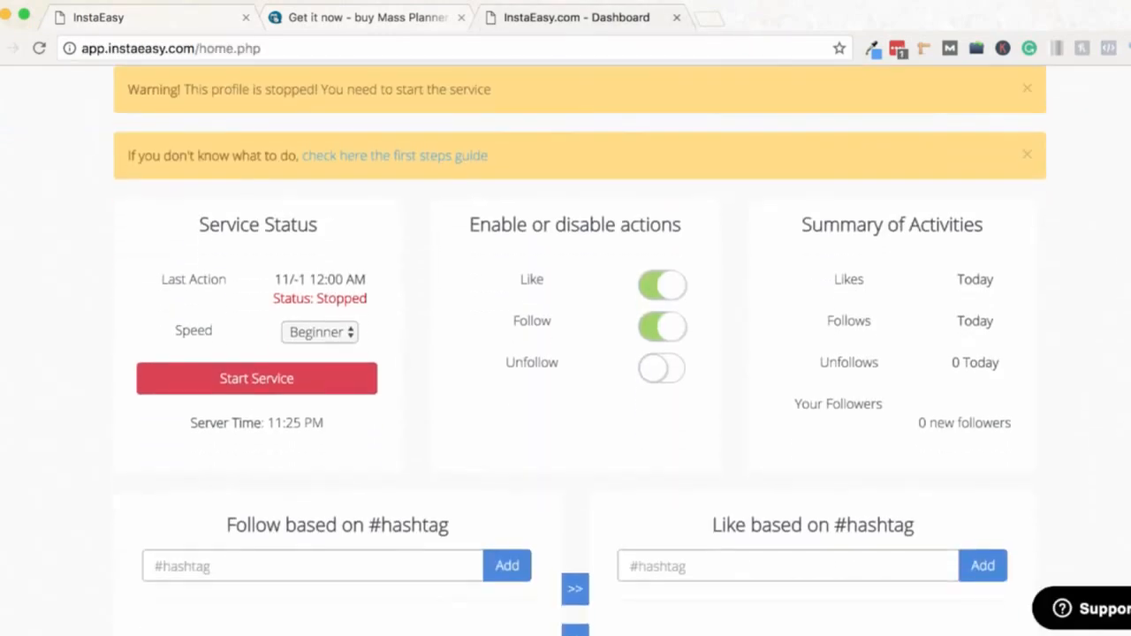
pyautogui.scroll(1, 580, 353)
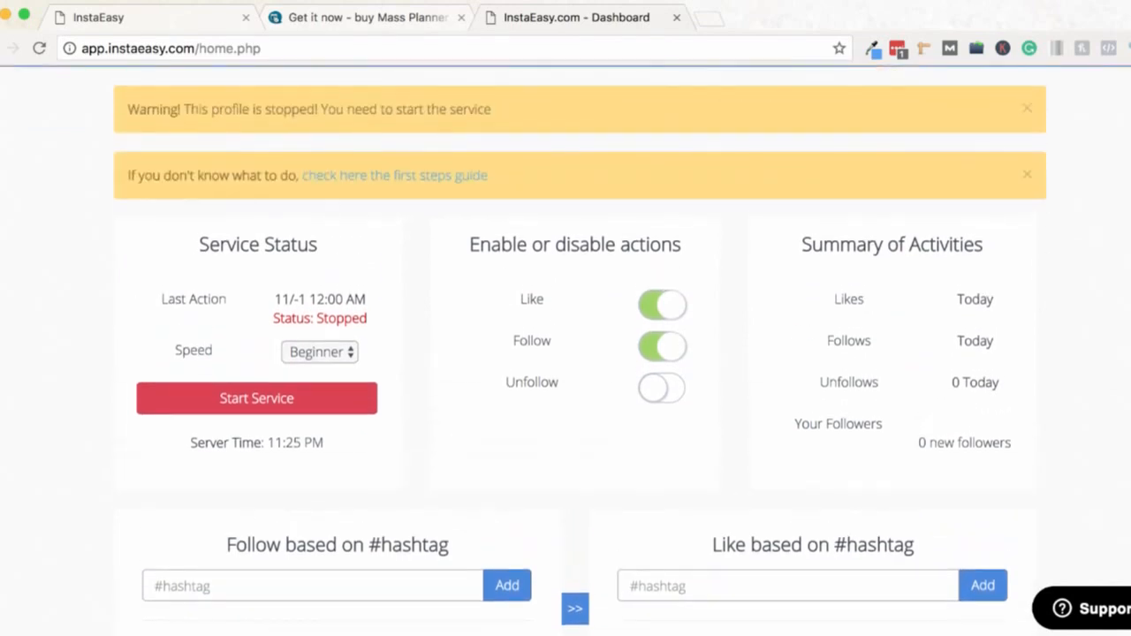
pyautogui.scroll(-5, 579, 354)
pyautogui.scroll(-2, 573, 351)
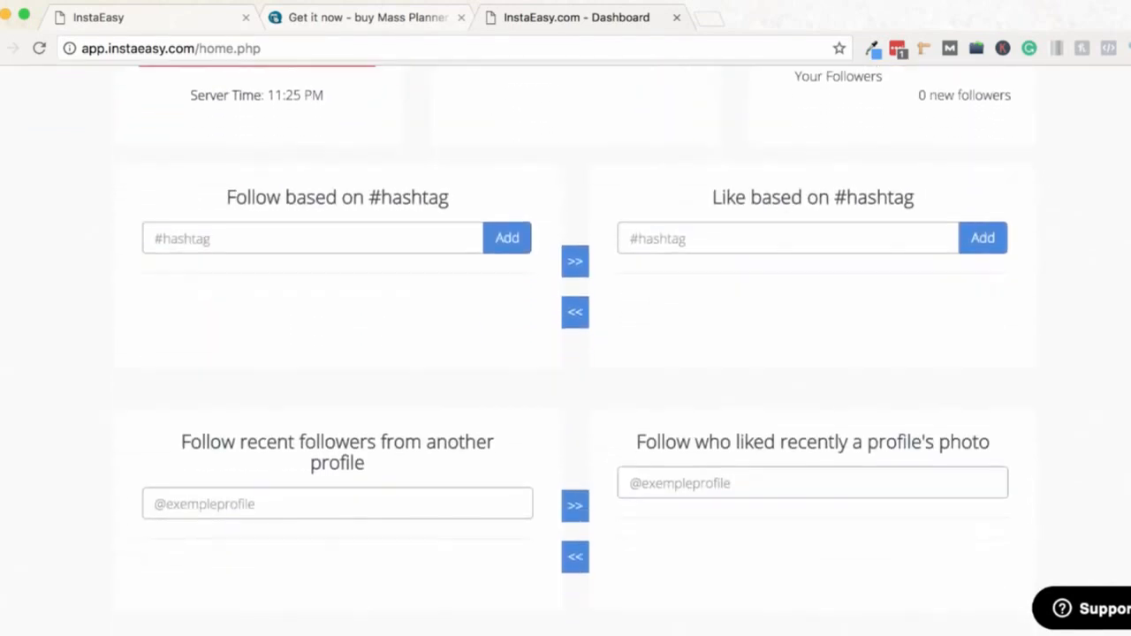
pyautogui.scroll(3, 573, 351)
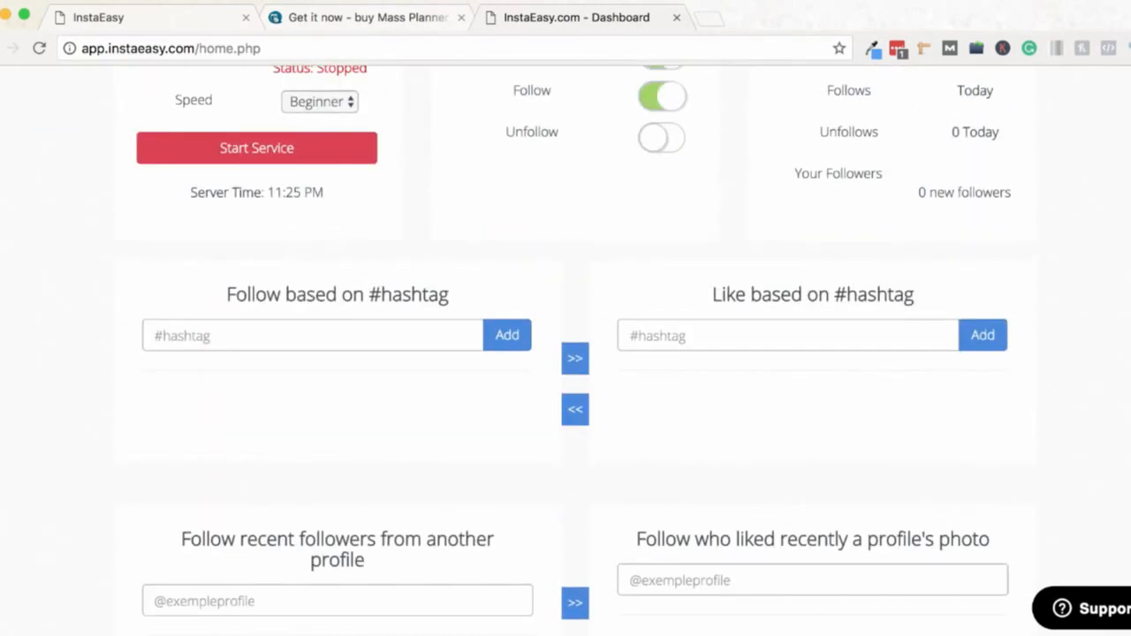
pyautogui.scroll(-2, 573, 351)
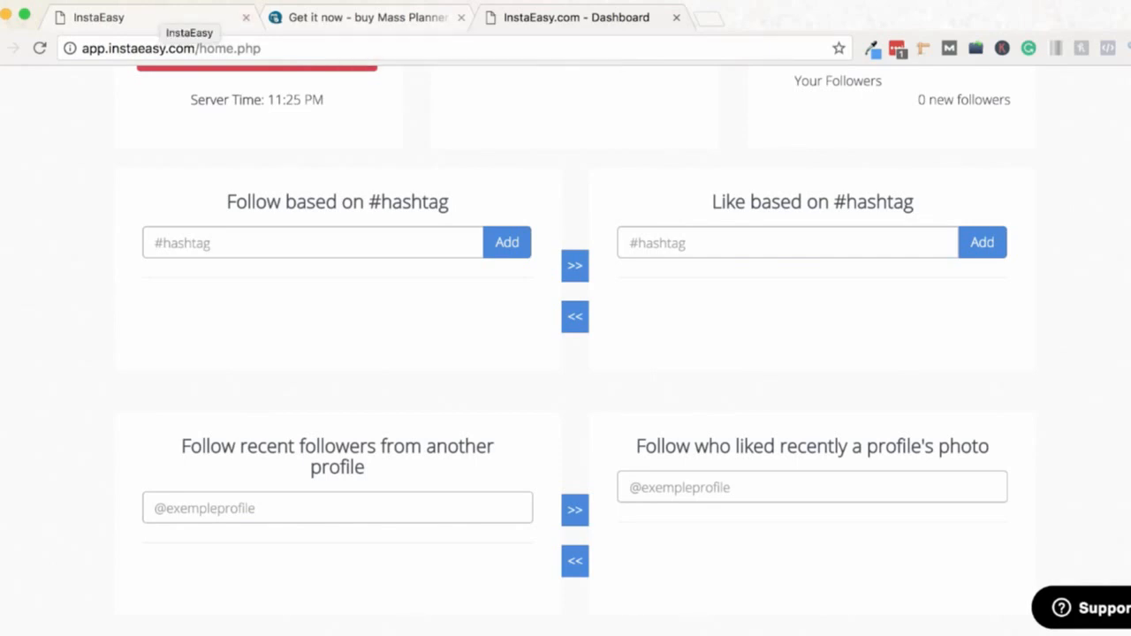
# - Return to the InstaEasy sales page and examine it down to the monthly and annual pricing plans
pyautogui.click(165, 17)
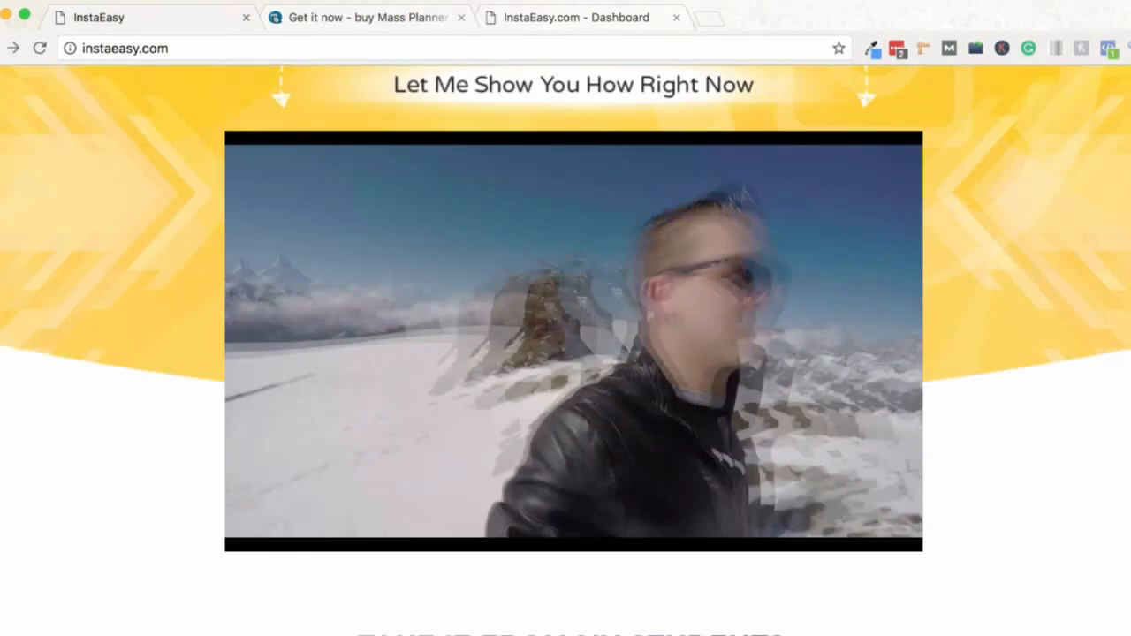
pyautogui.scroll(-20, 566, 350)
pyautogui.scroll(-20, 565, 349)
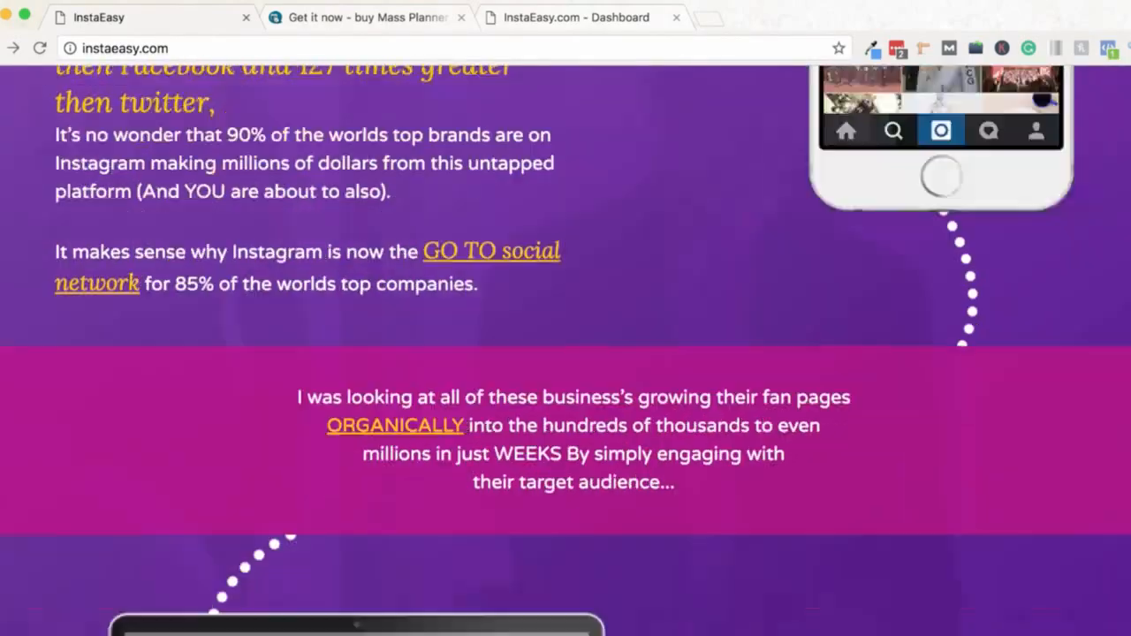
pyautogui.scroll(-20, 566, 350)
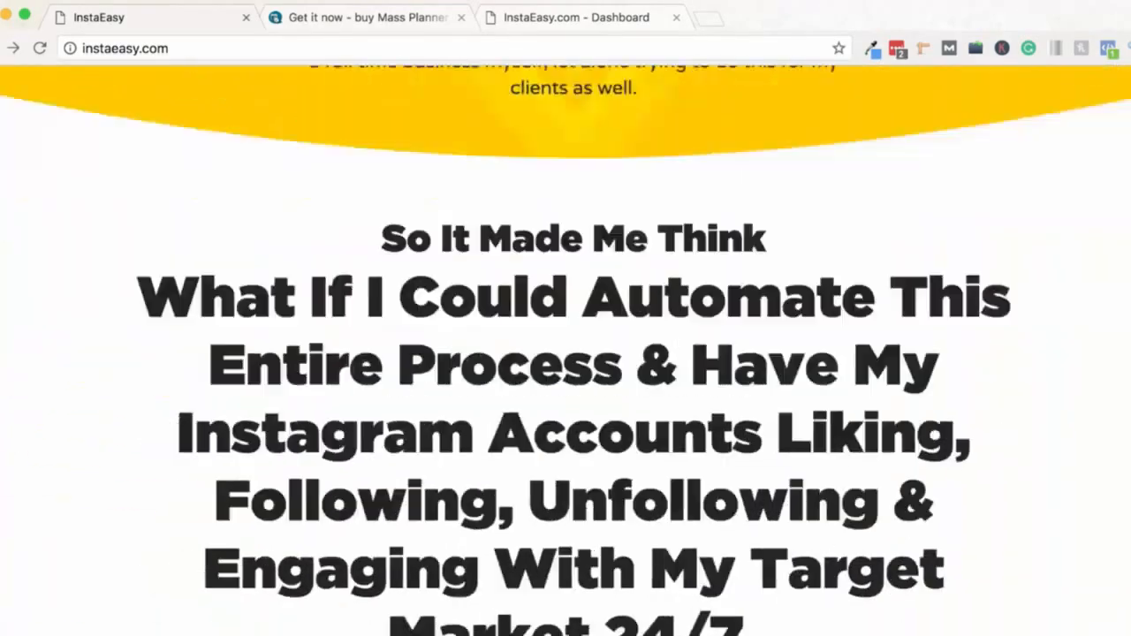
pyautogui.scroll(-20, 566, 350)
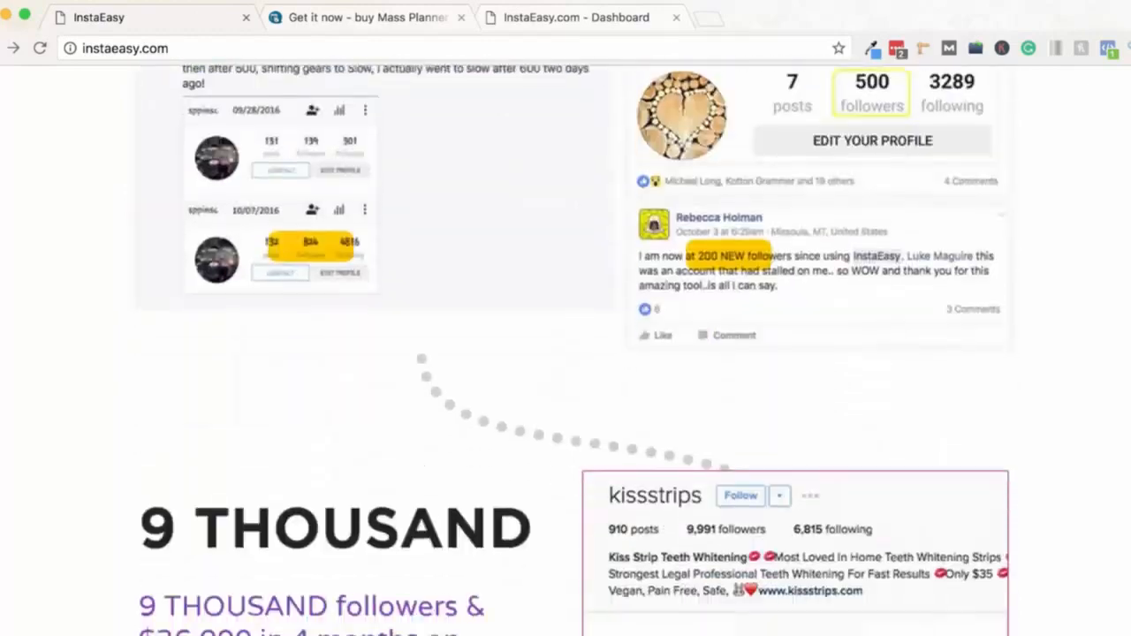
pyautogui.scroll(-20, 566, 350)
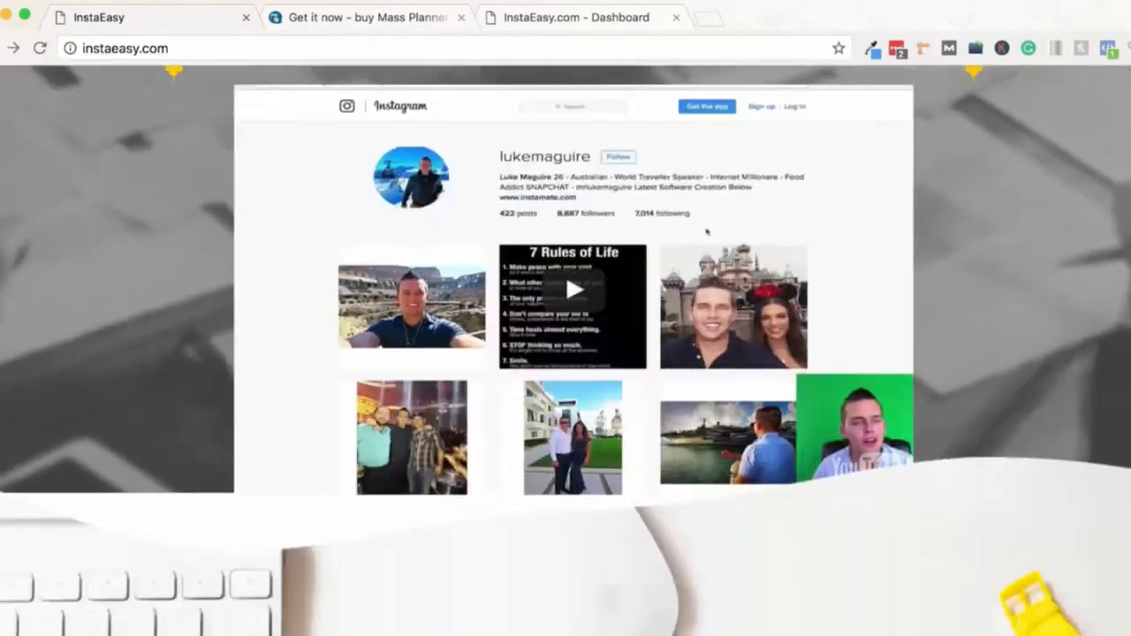
pyautogui.scroll(-20, 566, 350)
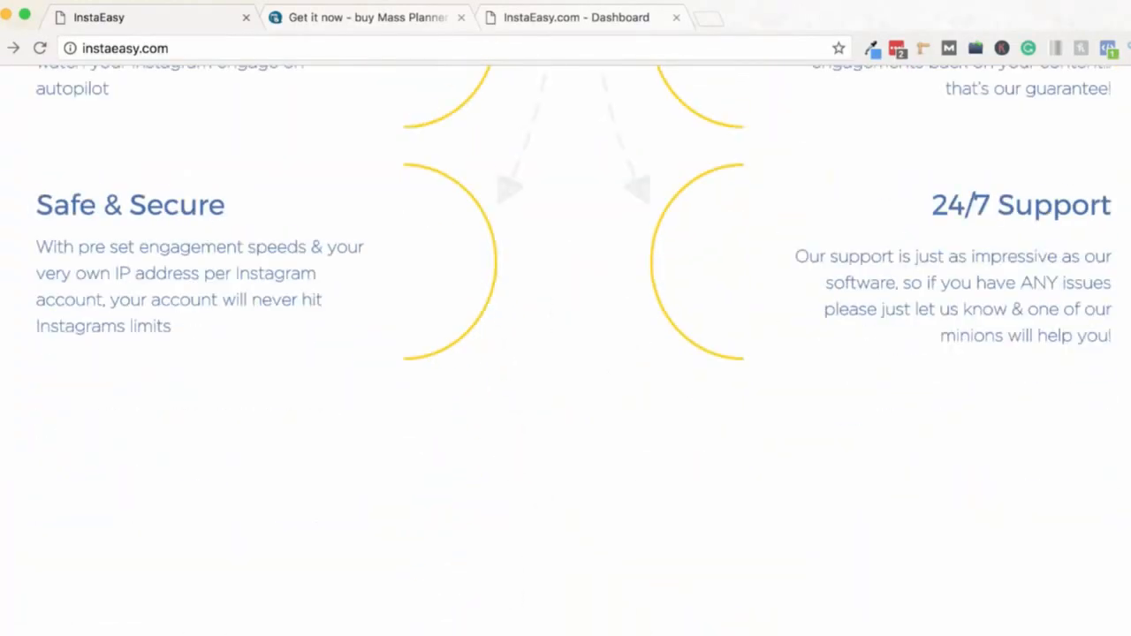
pyautogui.scroll(-20, 566, 350)
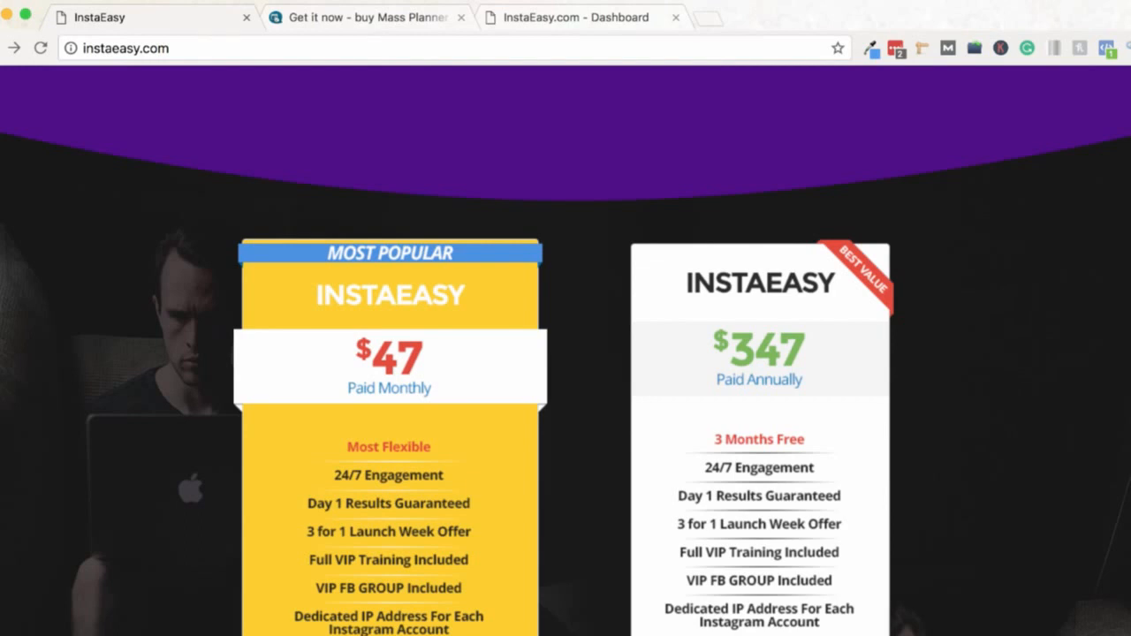
# - Switch to the Mass Planner pricing page and compare the Standard and Premium plans' prices, account limits and supported platforms
pyautogui.hotkey('ctrl', 'Tab')
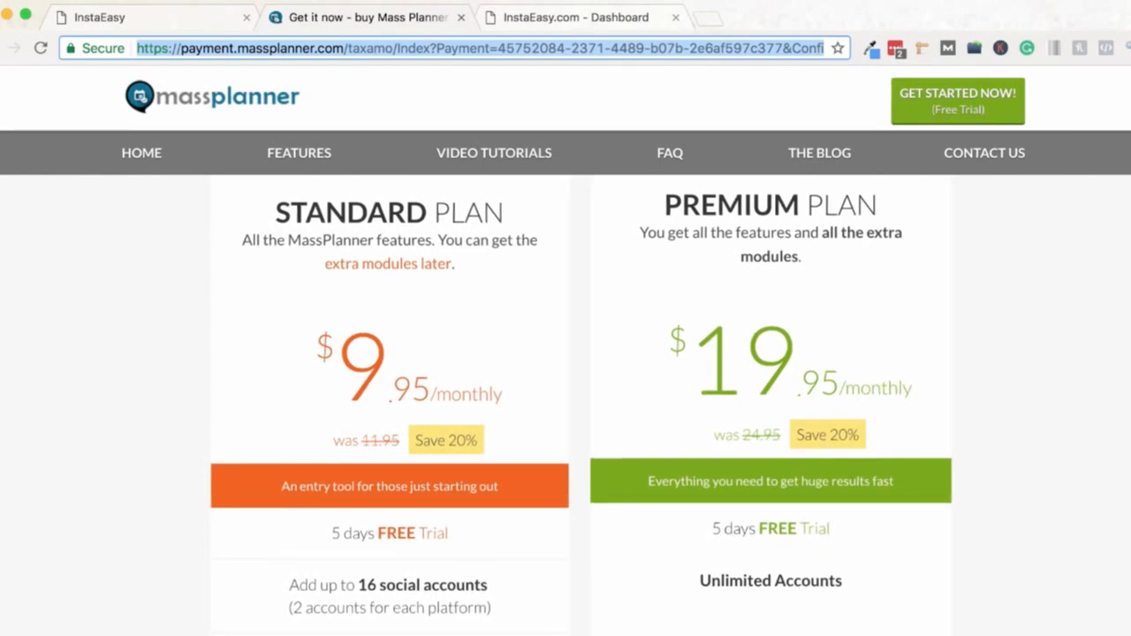
pyautogui.scroll(-4, 581, 400)
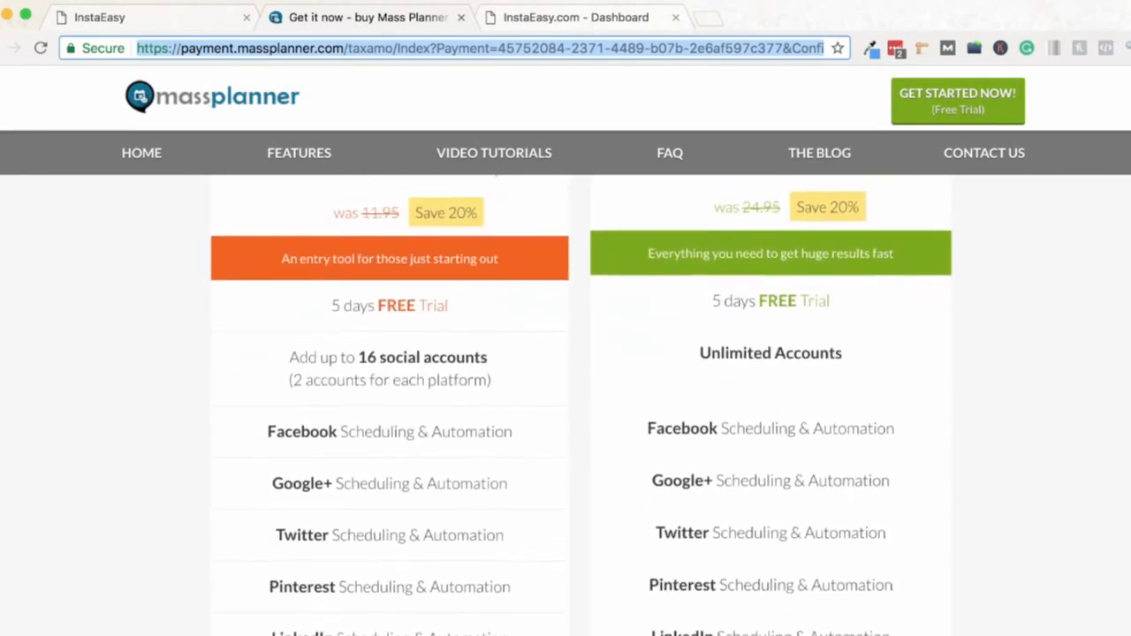
pyautogui.scroll(3, 582, 401)
pyautogui.scroll(-3, 582, 400)
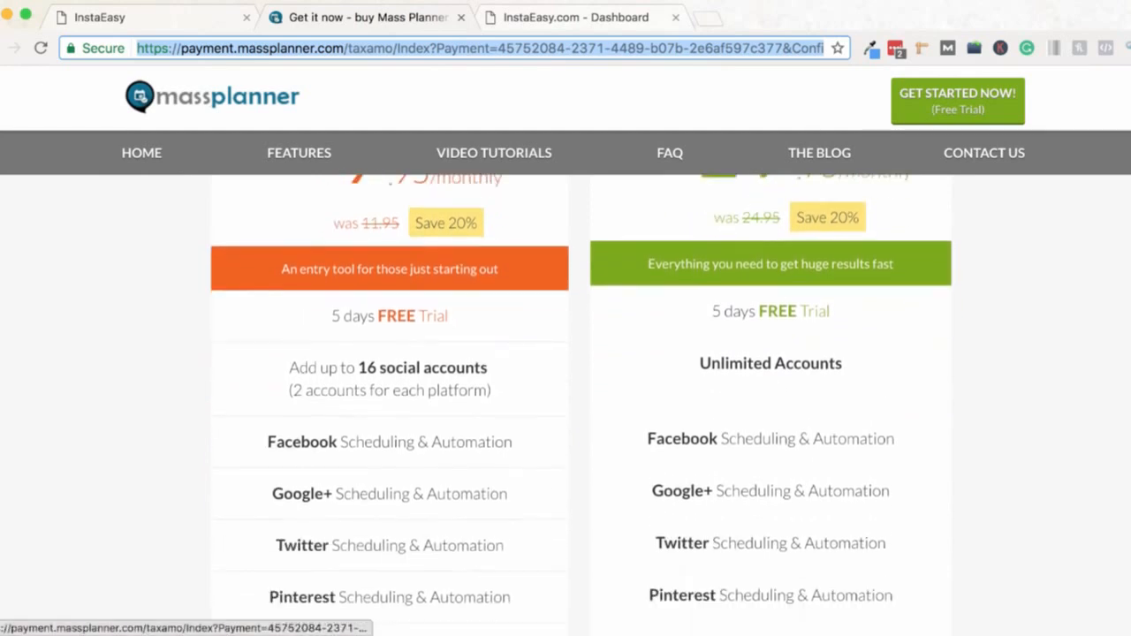
pyautogui.scroll(-2, 581, 400)
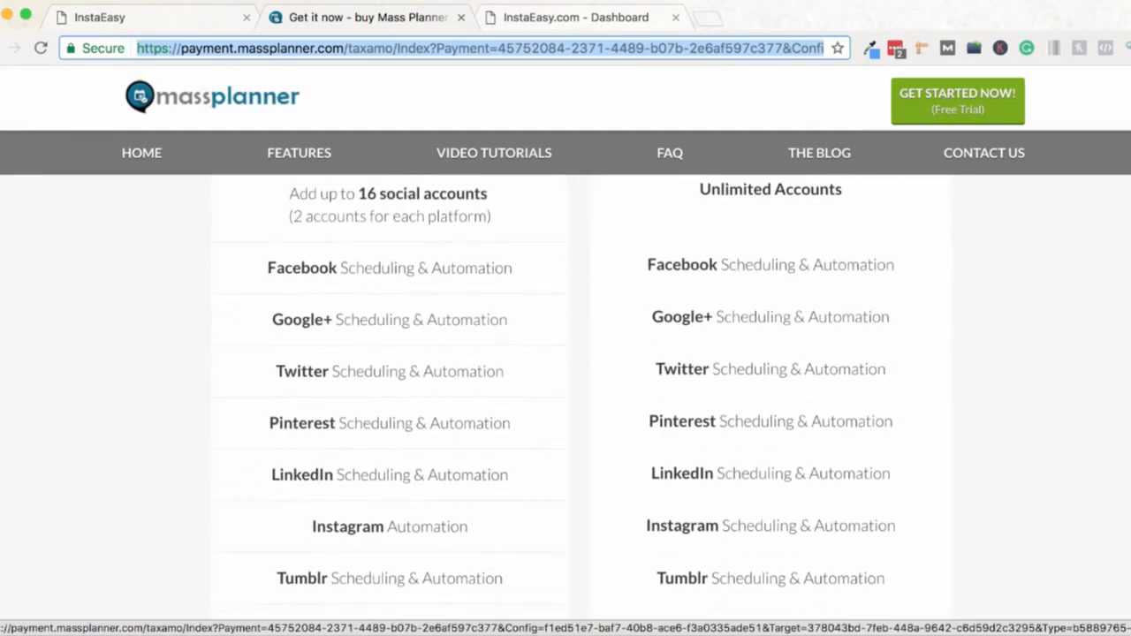
pyautogui.scroll(-1, 581, 401)
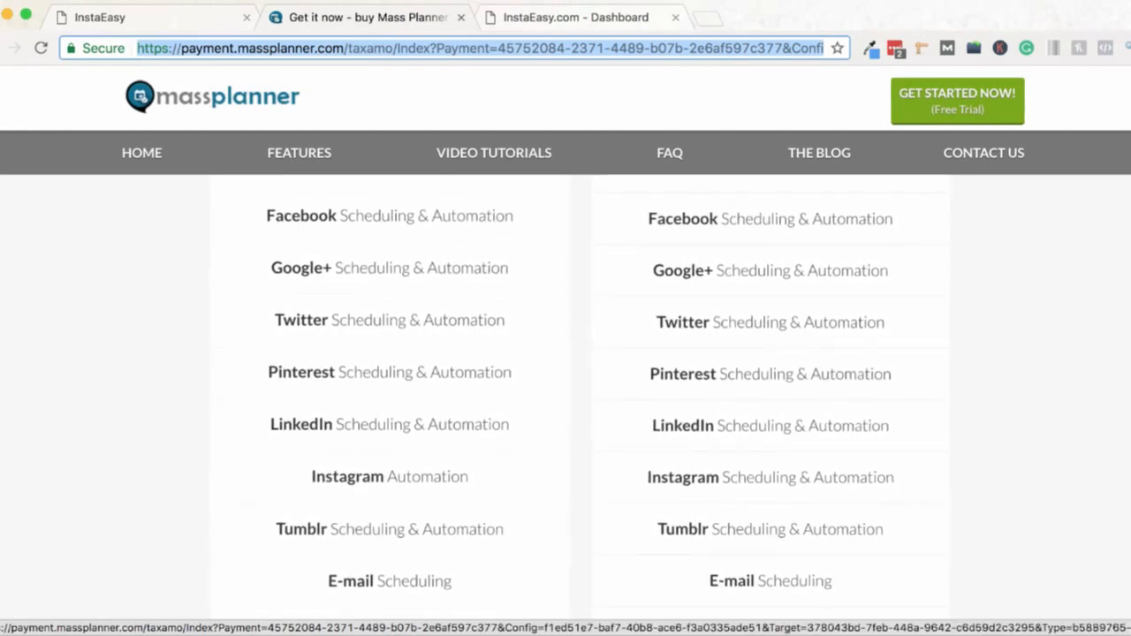
pyautogui.scroll(-2, 580, 398)
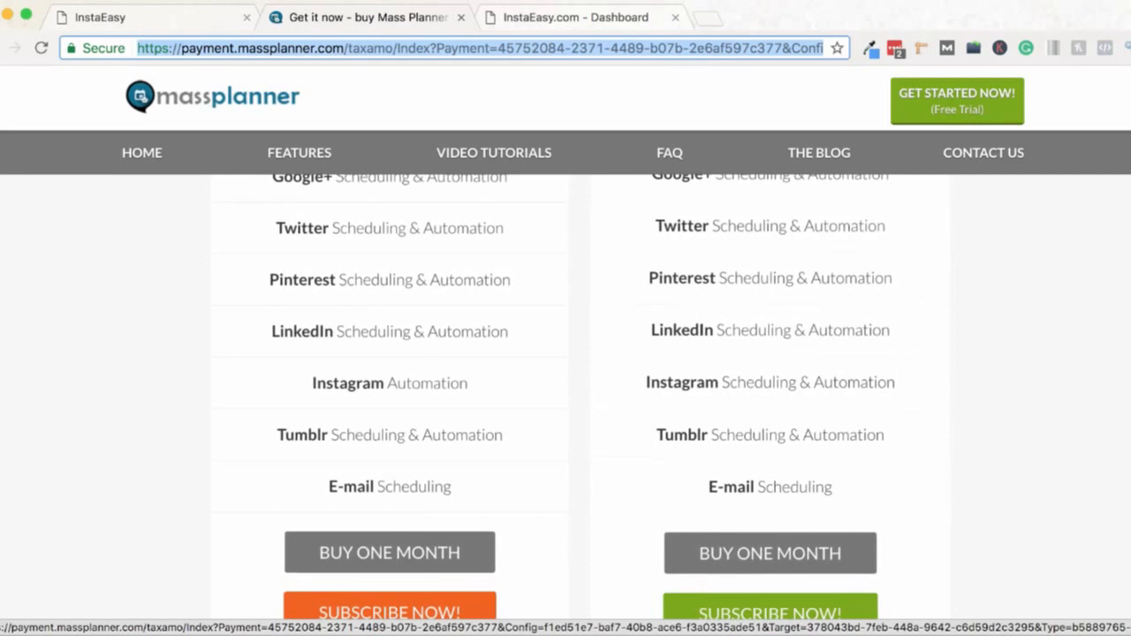
pyautogui.scroll(-6, 770, 379)
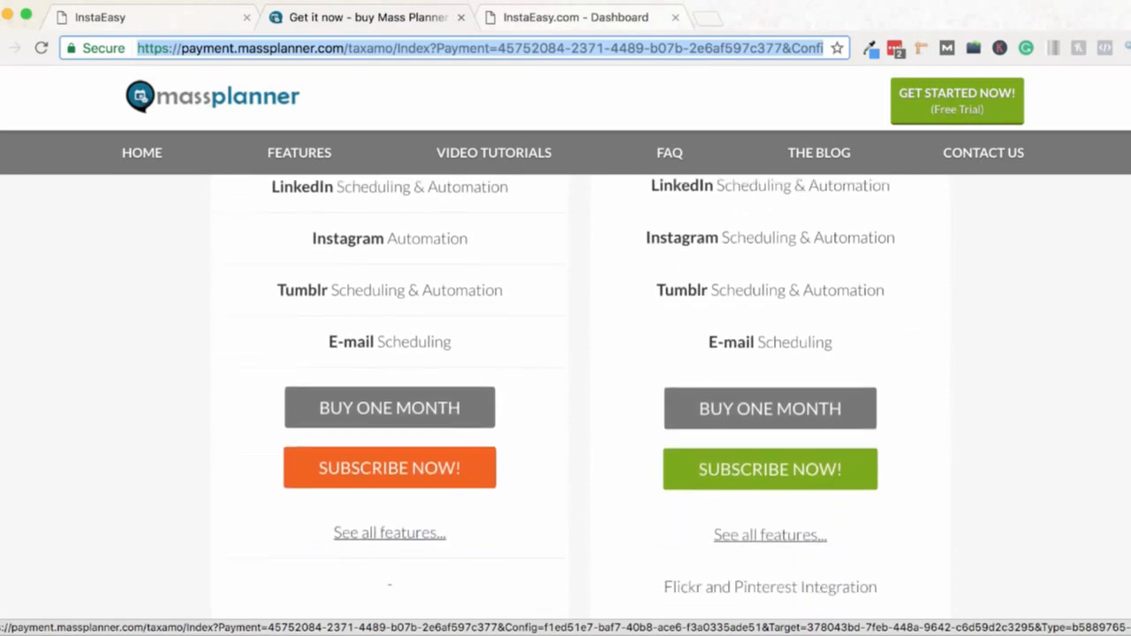
pyautogui.scroll(4, 770, 379)
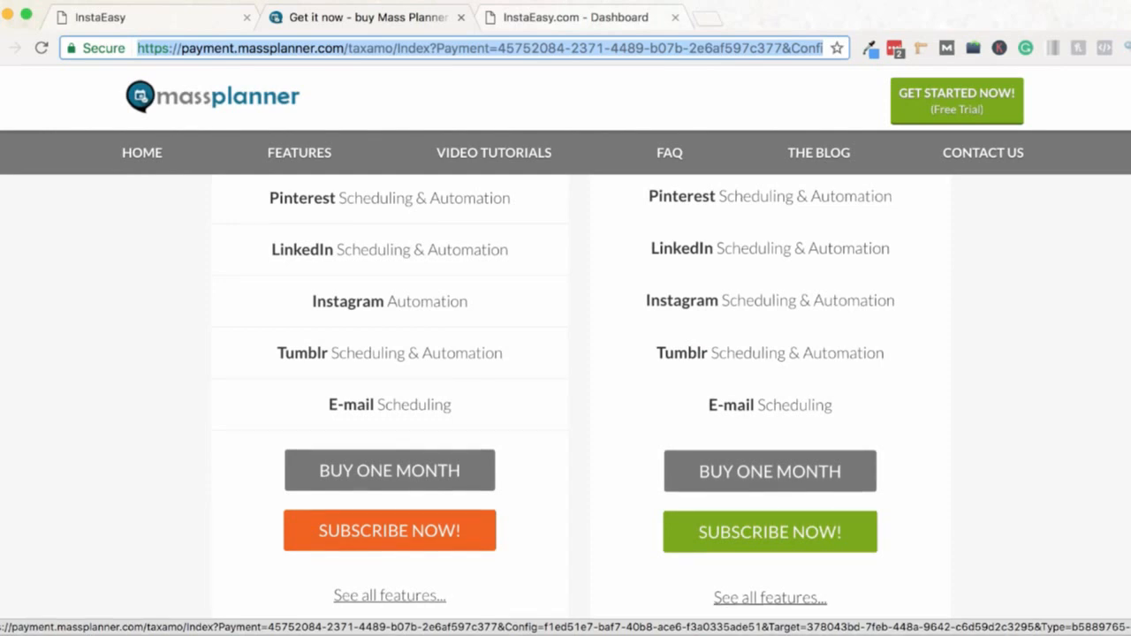
# - Examine the extra modules listed for Mass Planner's Premium plan, and return to the license and product selection
pyautogui.scroll(-7, 770, 379)
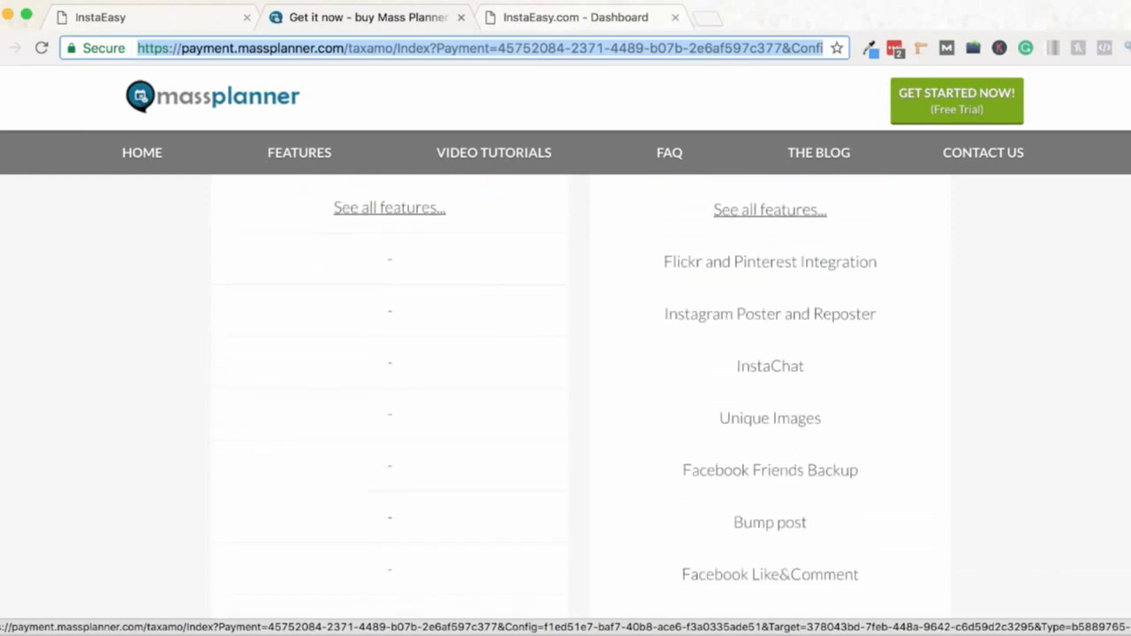
pyautogui.scroll(1, 769, 280)
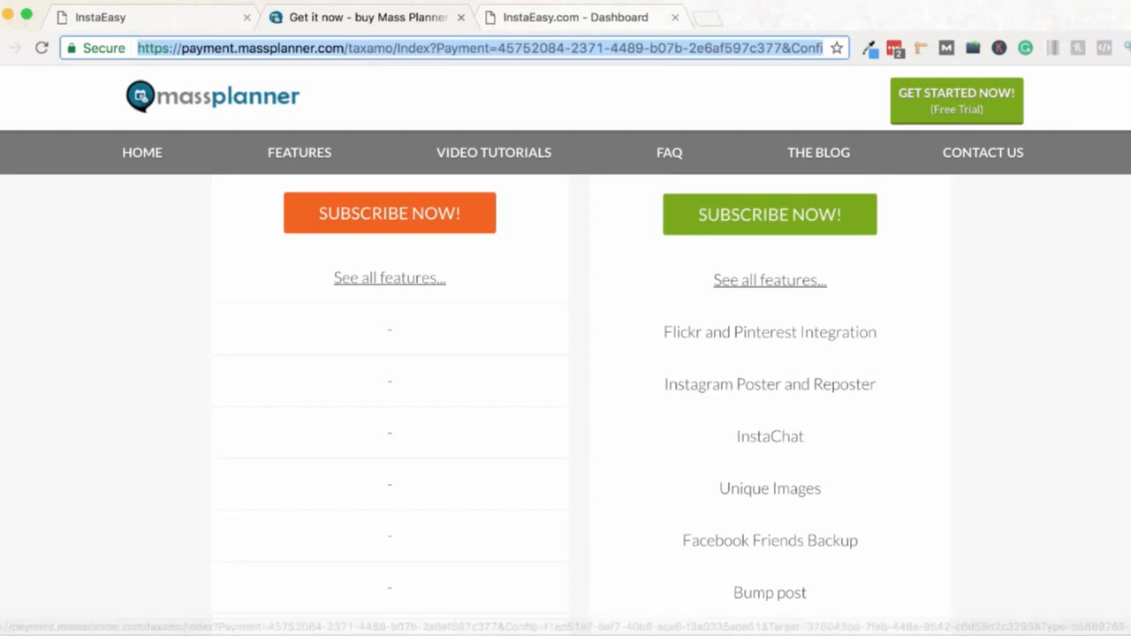
pyautogui.scroll(-2, 769, 221)
pyautogui.scroll(-2, 581, 389)
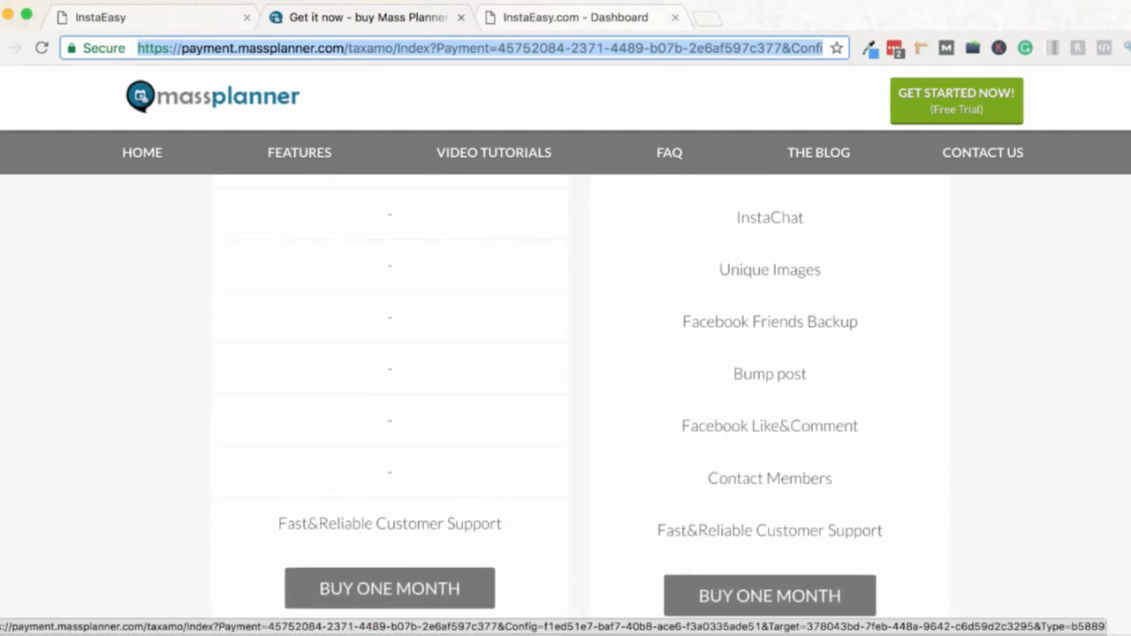
pyautogui.scroll(-1, 580, 404)
pyautogui.scroll(10, 581, 398)
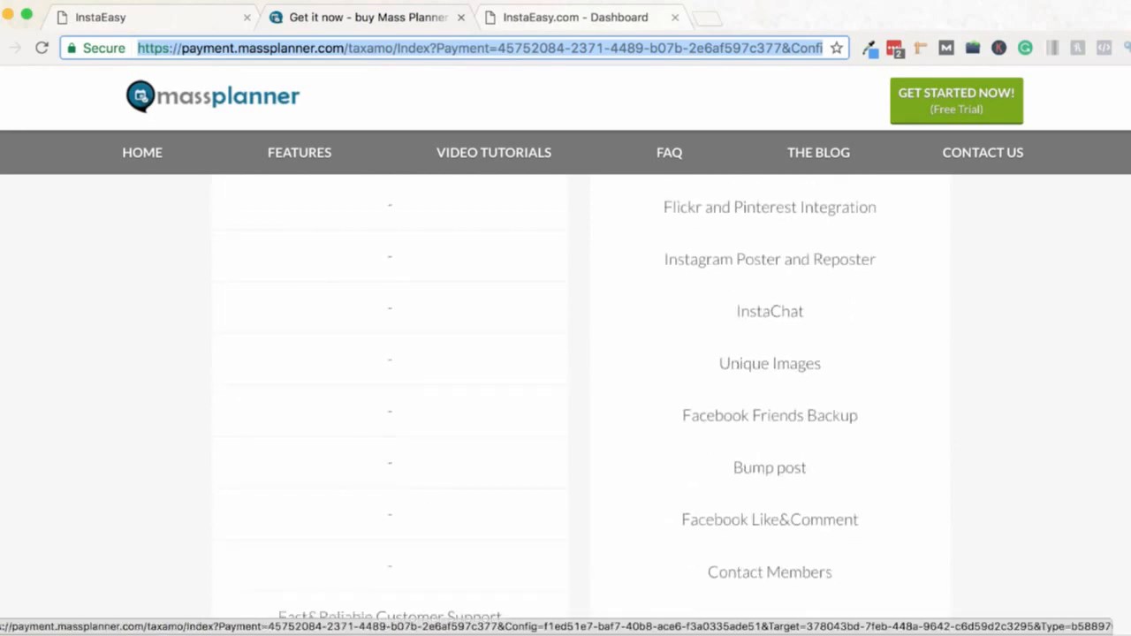
pyautogui.scroll(-4, 581, 397)
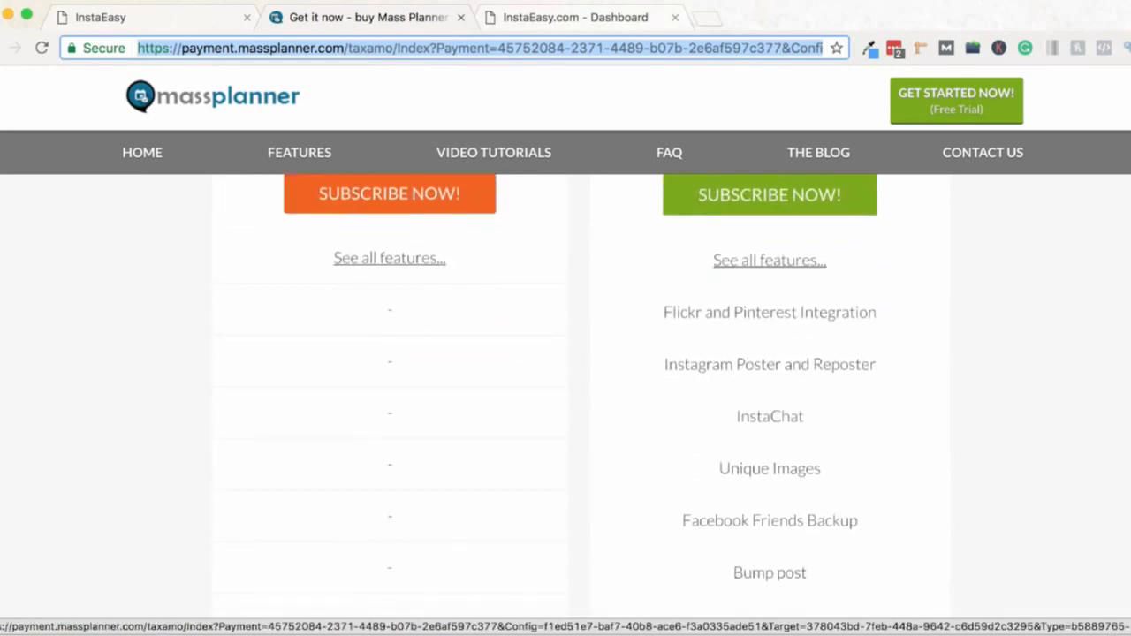
pyautogui.scroll(-9, 581, 398)
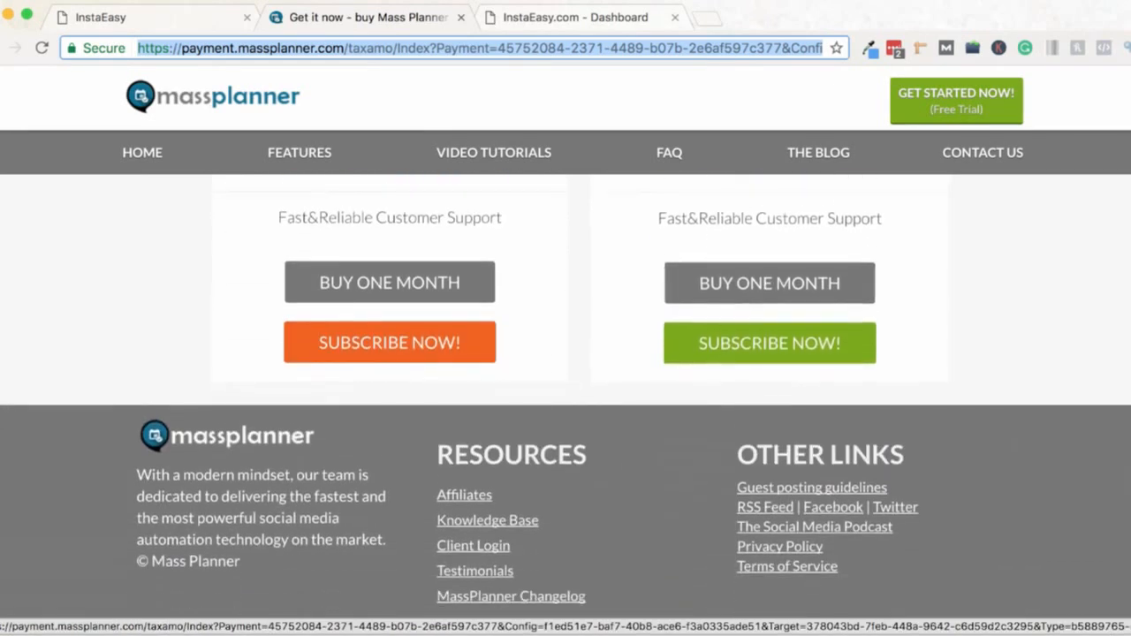
pyautogui.scroll(20, 581, 398)
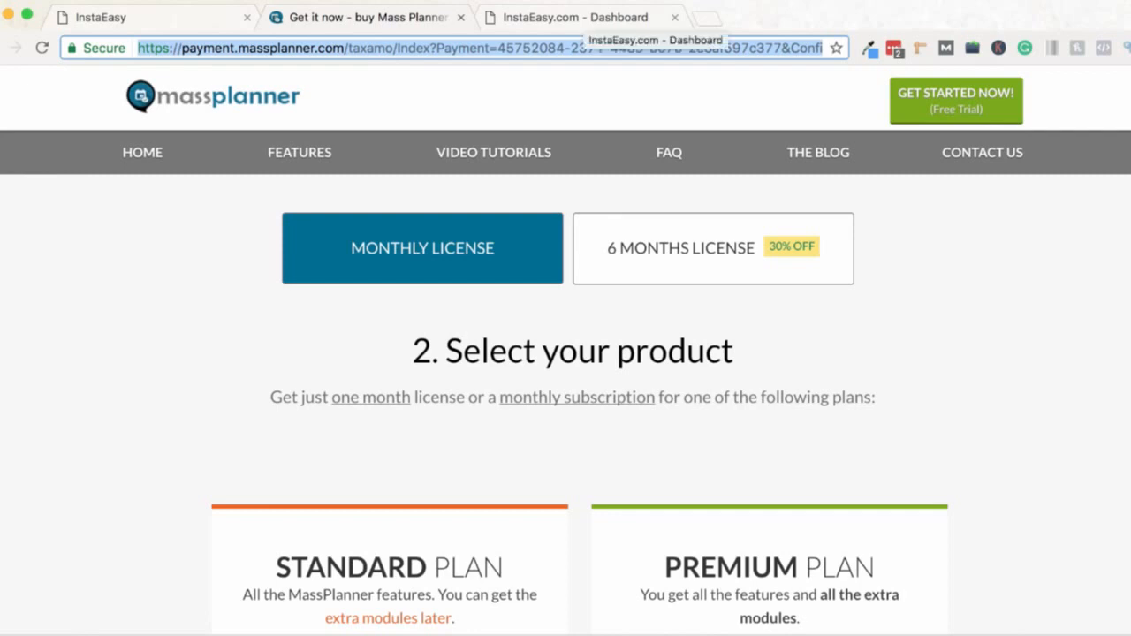
# - Switch back to the InstaEasy dashboard and review its targeting, geolocalization, media, follow/unfollow, save/load configuration and statistics sections
pyautogui.click(574, 17)
pyautogui.scroll(5, 566, 353)
pyautogui.scroll(-3, 566, 353)
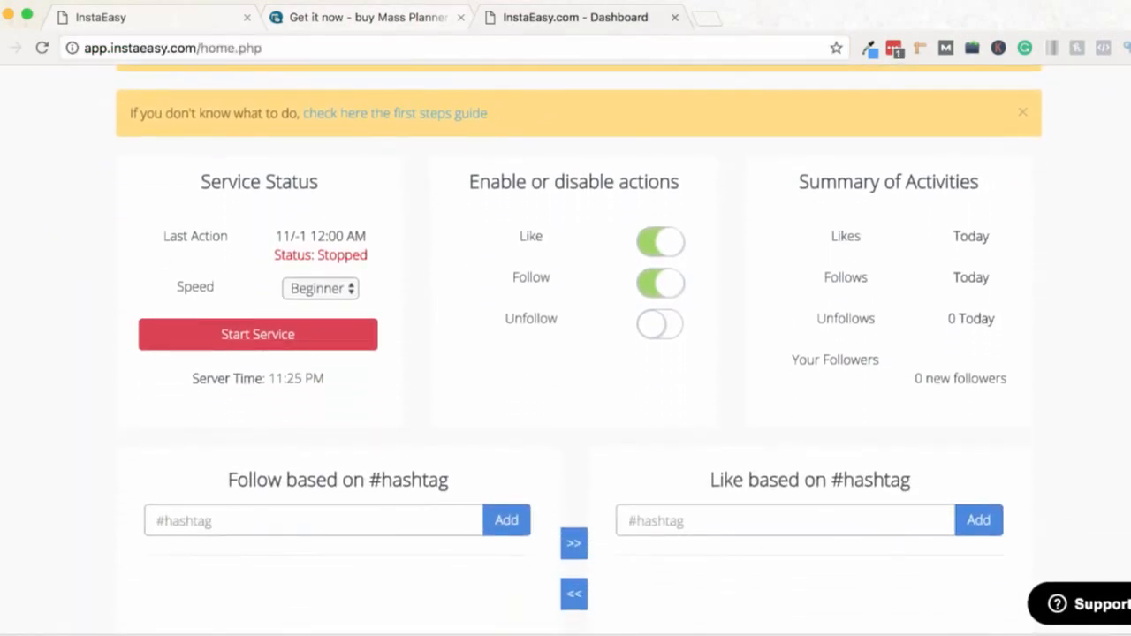
pyautogui.scroll(-1, 579, 354)
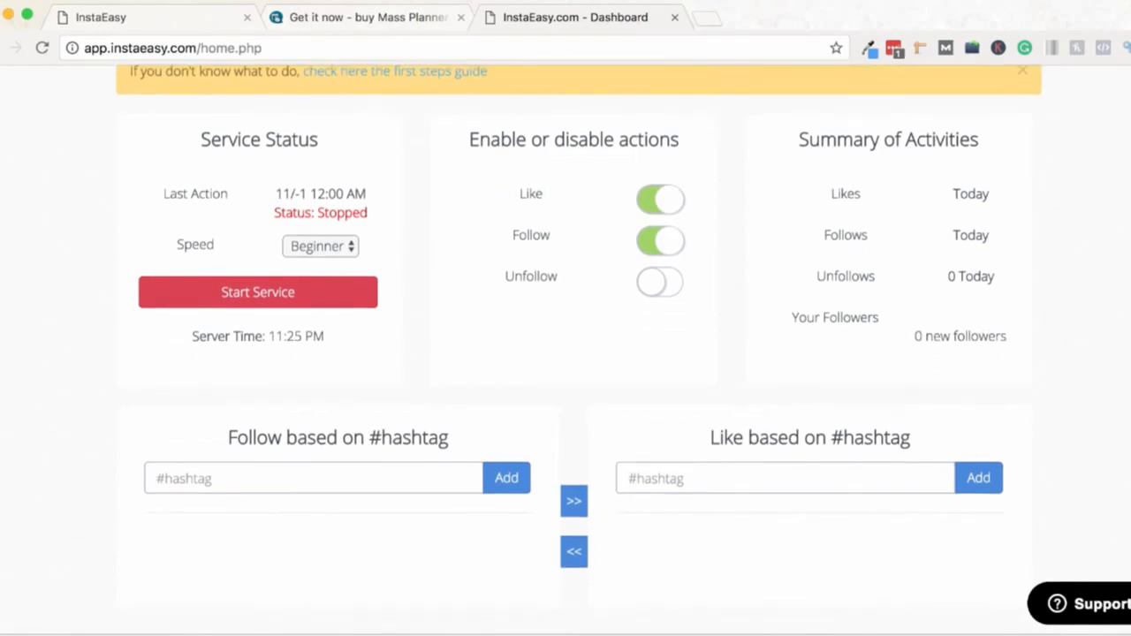
pyautogui.scroll(-3, 565, 354)
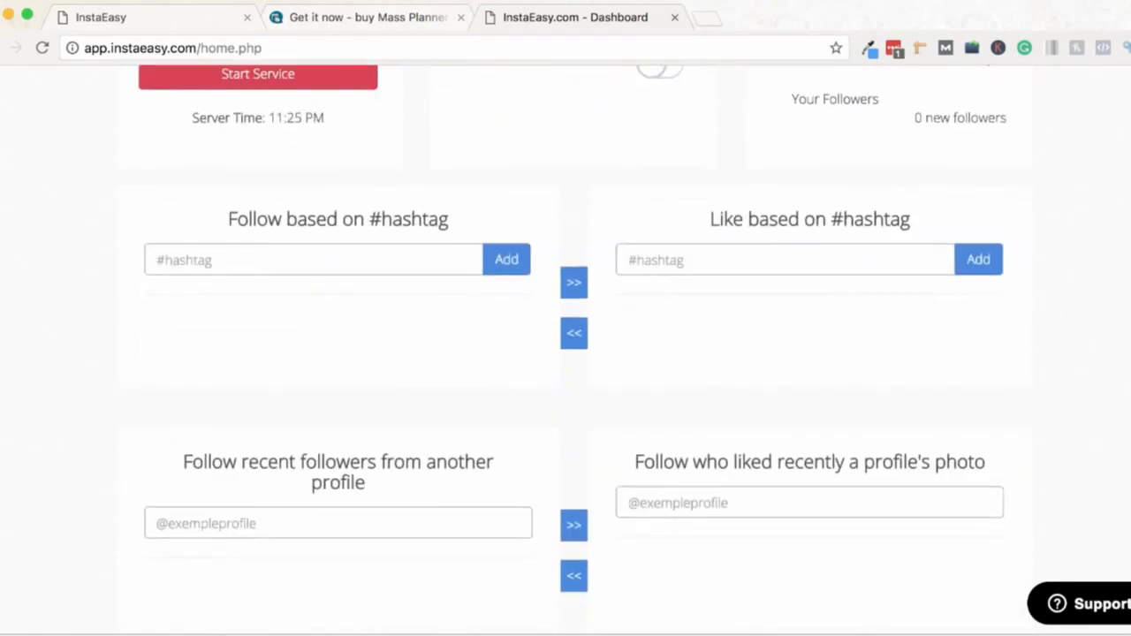
pyautogui.scroll(-3, 565, 354)
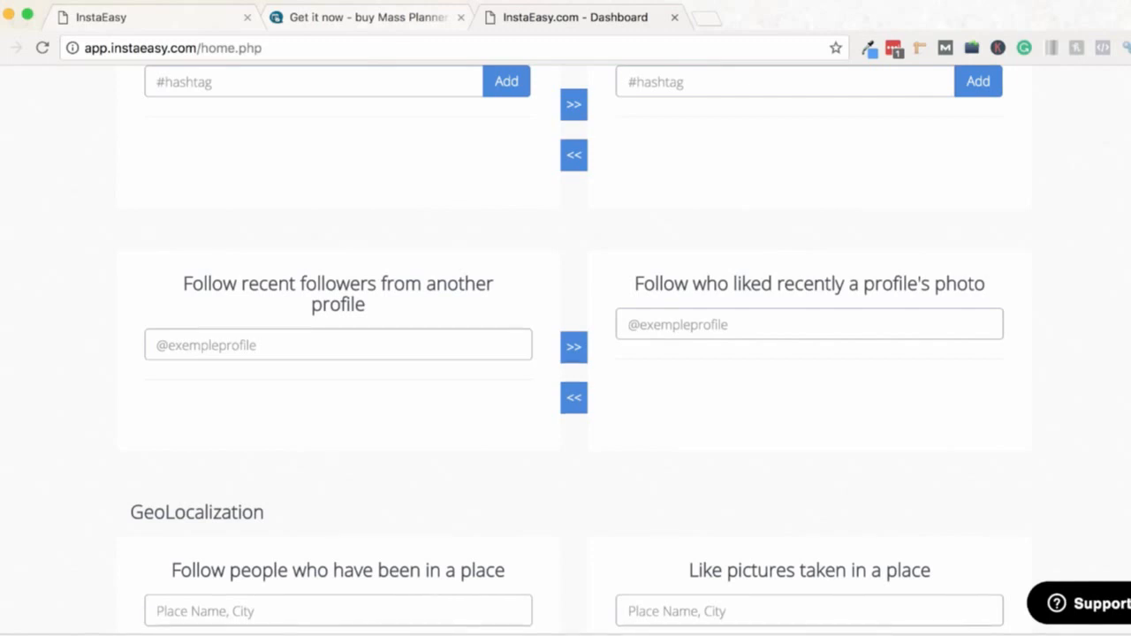
pyautogui.scroll(-5, 565, 353)
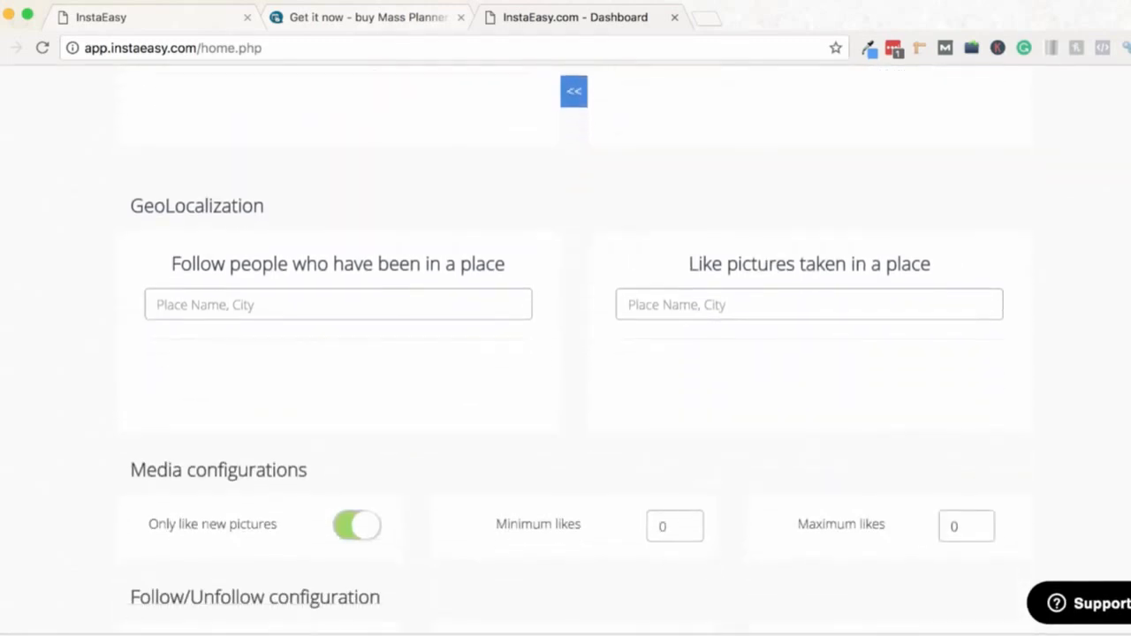
pyautogui.scroll(-5, 566, 353)
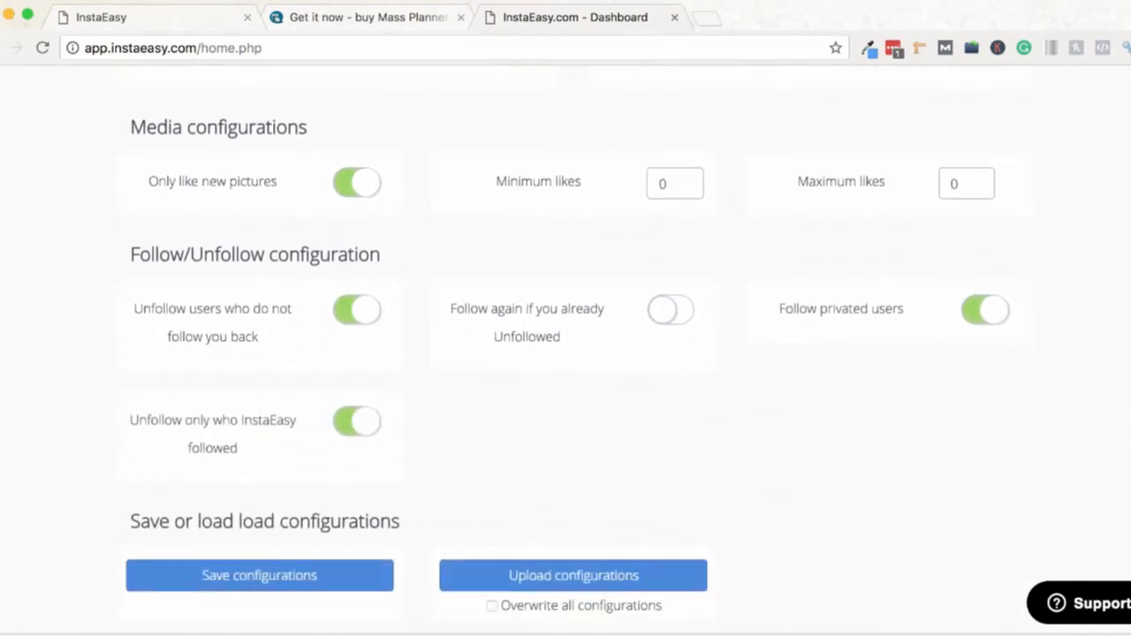
pyautogui.scroll(-6, 671, 309)
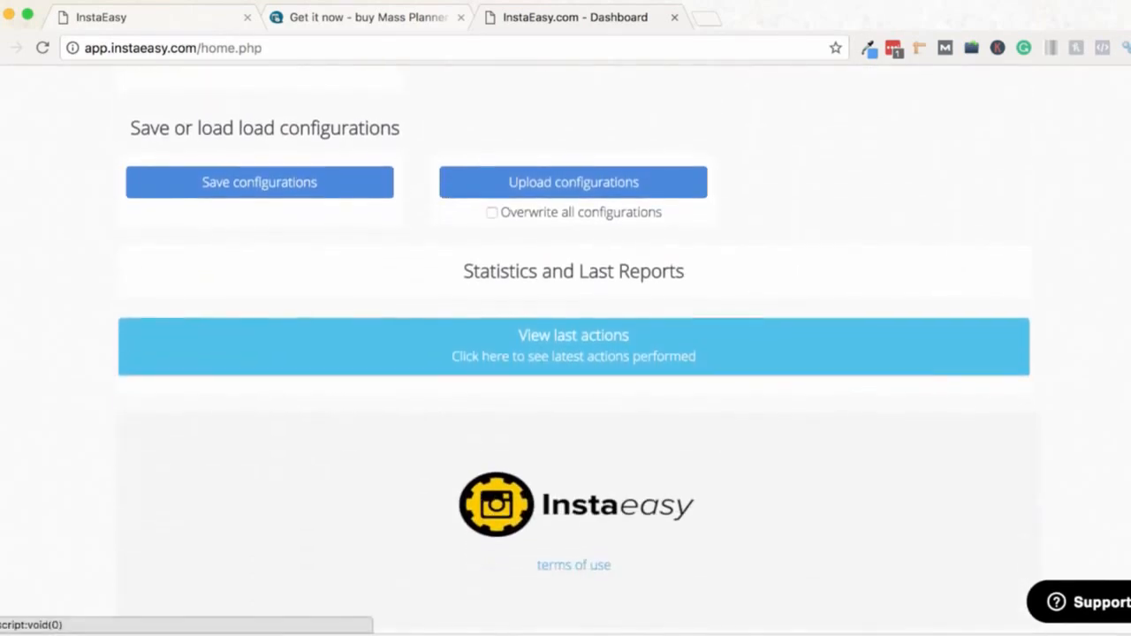
pyautogui.scroll(-1, 565, 353)
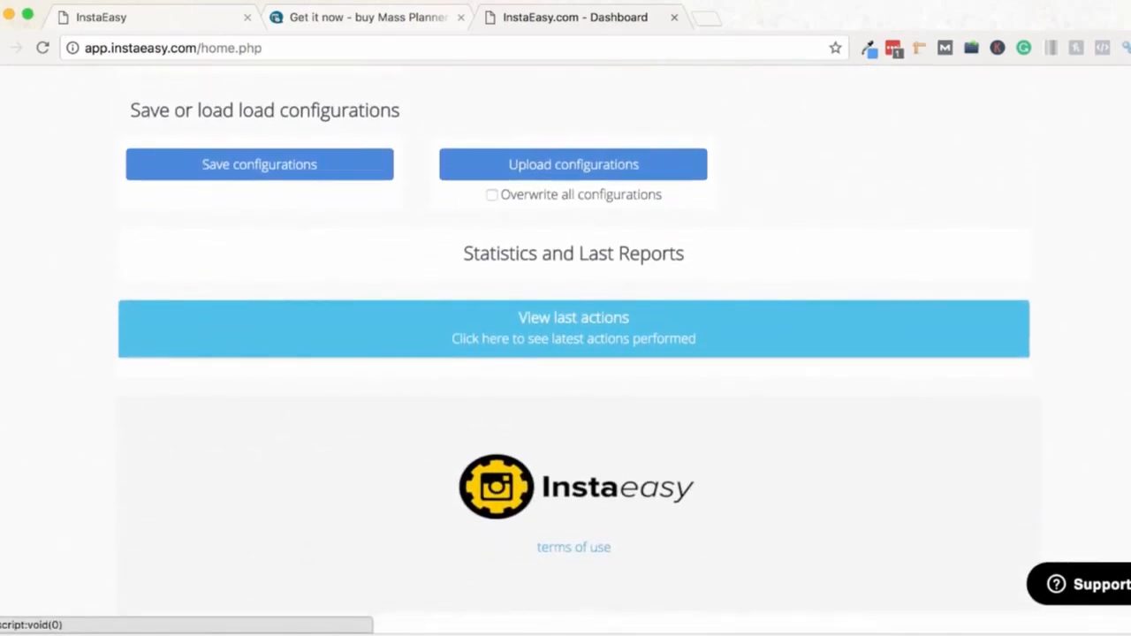
# - Switch to Mass Planner in the remote desktop session and review its dashboard's activity summary, posting statistics and What's new section
pyautogui.scroll(15, 566, 353)
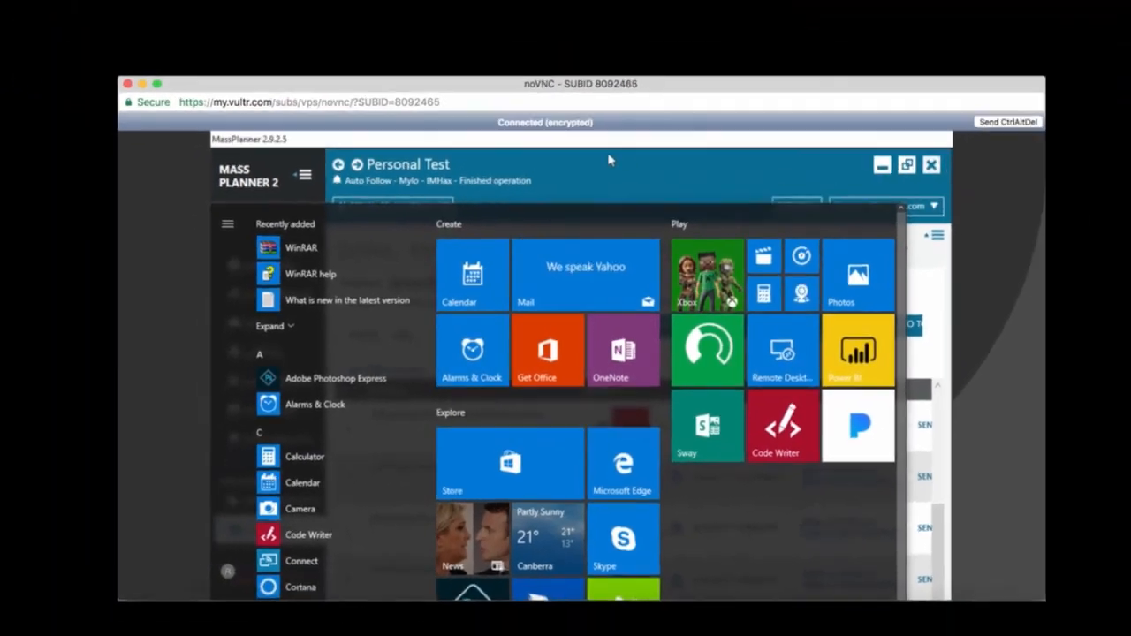
pyautogui.click(608, 160)
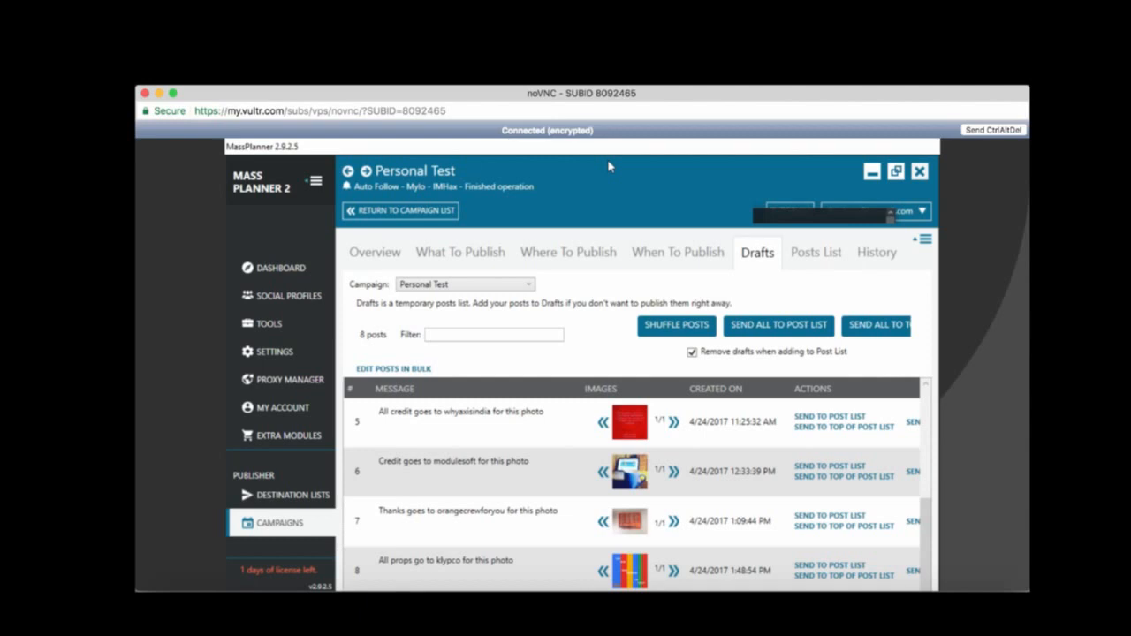
pyautogui.click(290, 270)
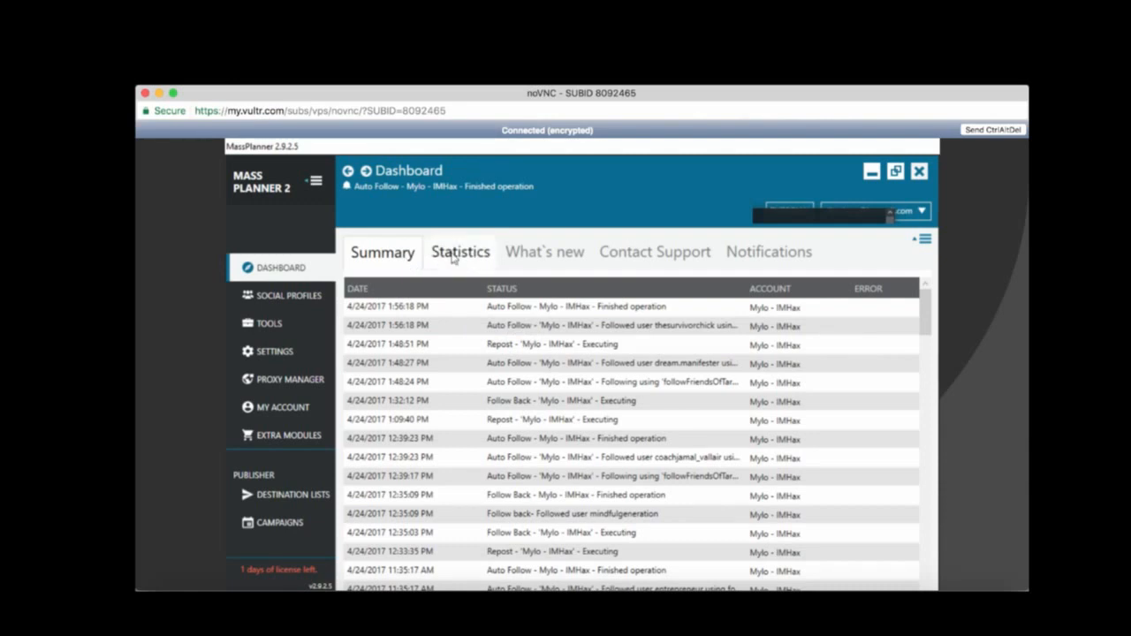
pyautogui.click(453, 256)
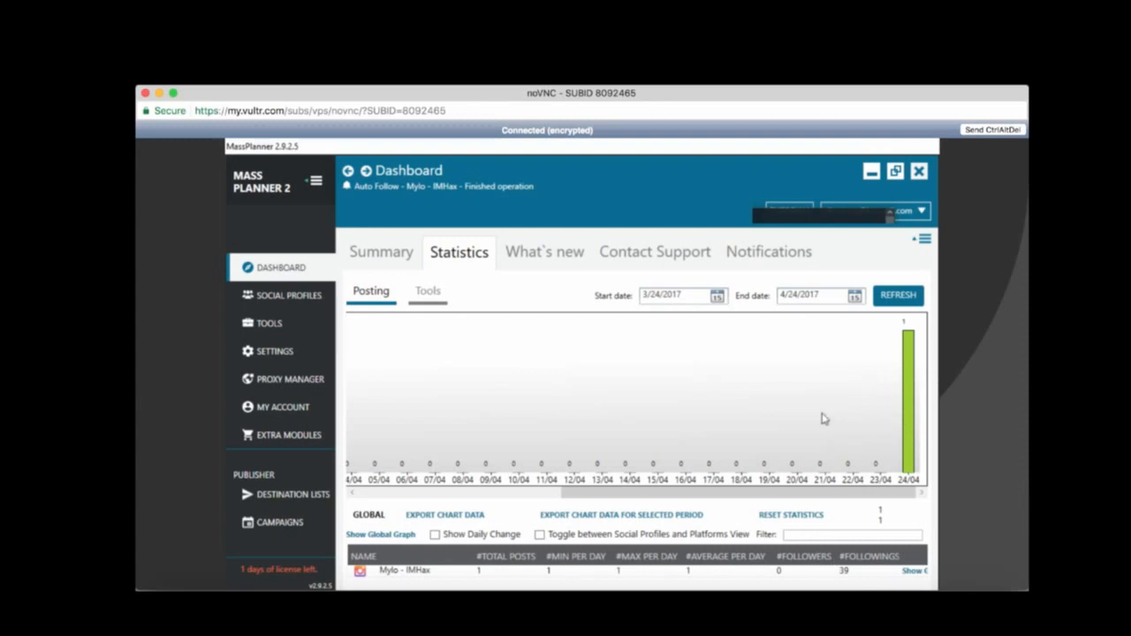
pyautogui.click(550, 256)
# - Review the social profiles list and the platforms offered for adding a new profile, closing the dialog without adding one
pyautogui.click(294, 298)
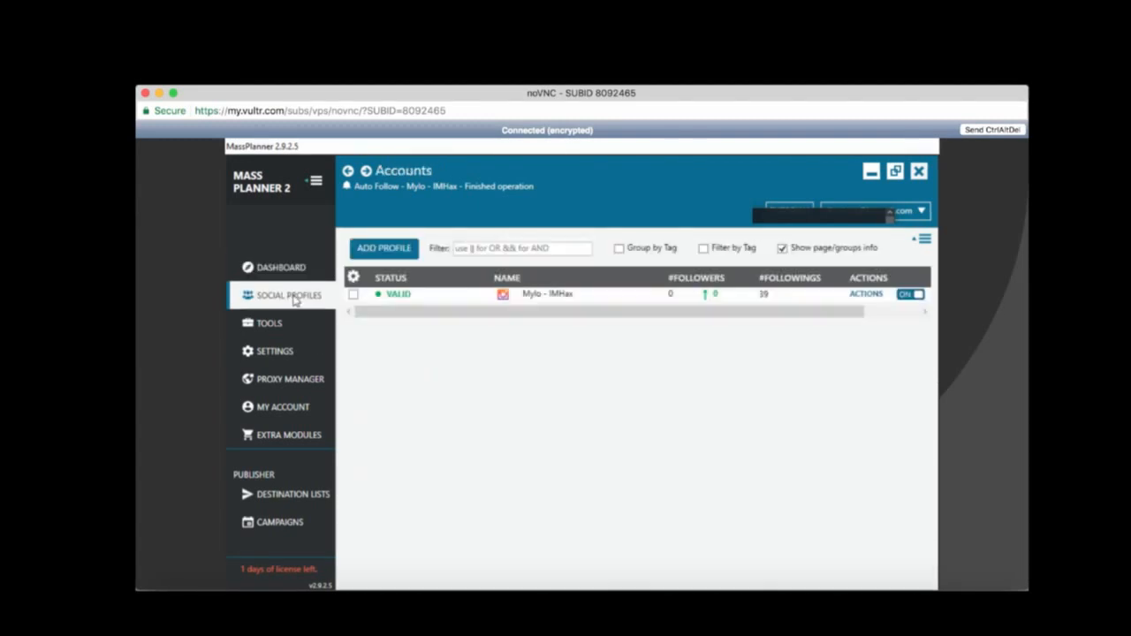
pyautogui.moveTo(557, 297)
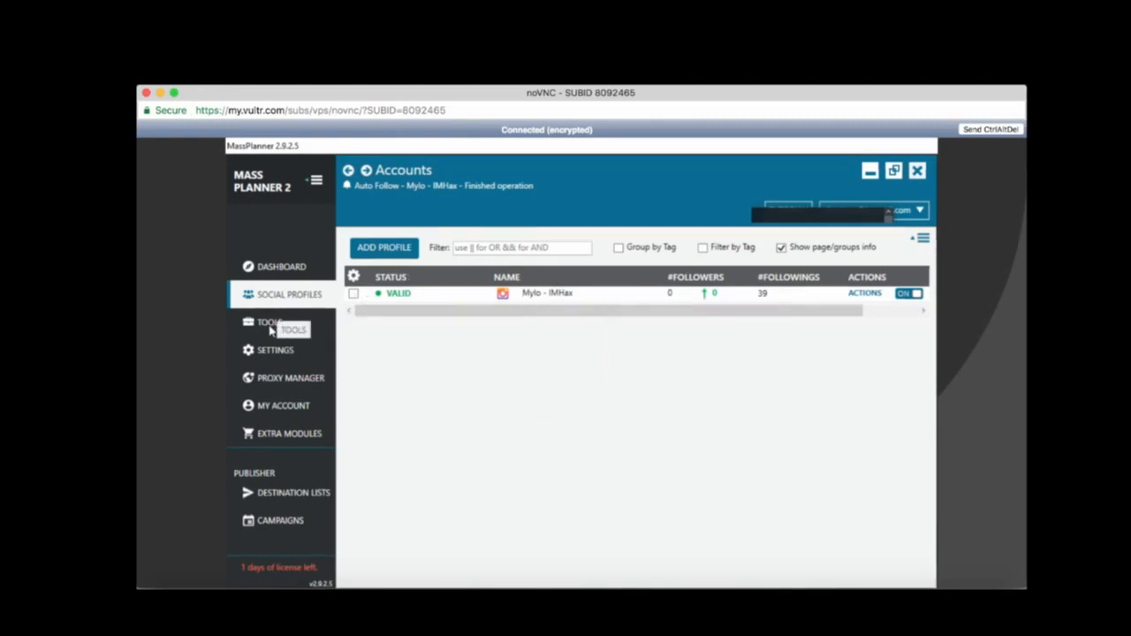
pyautogui.click(401, 252)
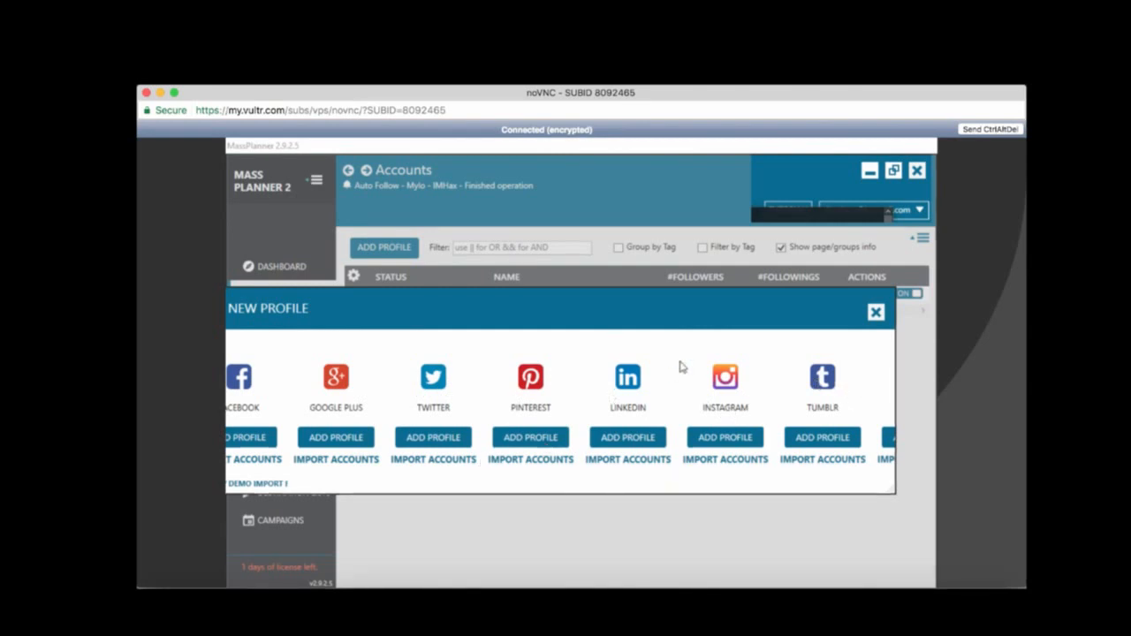
pyautogui.click(875, 312)
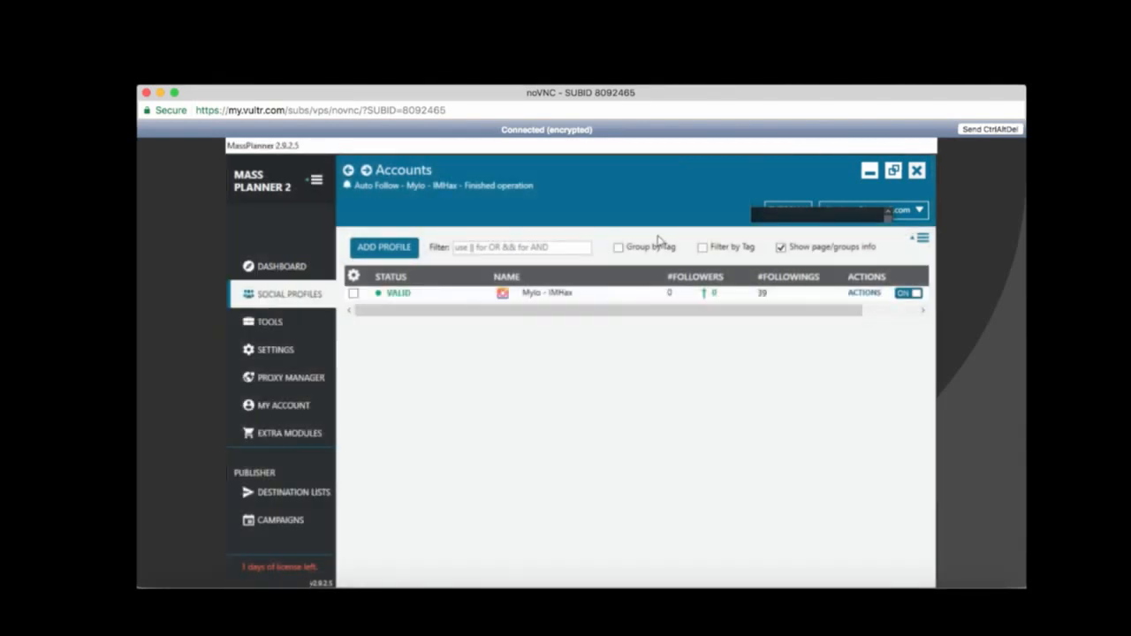
# - Open the Instagram account's tools and examine the Follow settings, focusing on the run timers and random sleep time
pyautogui.click(274, 327)
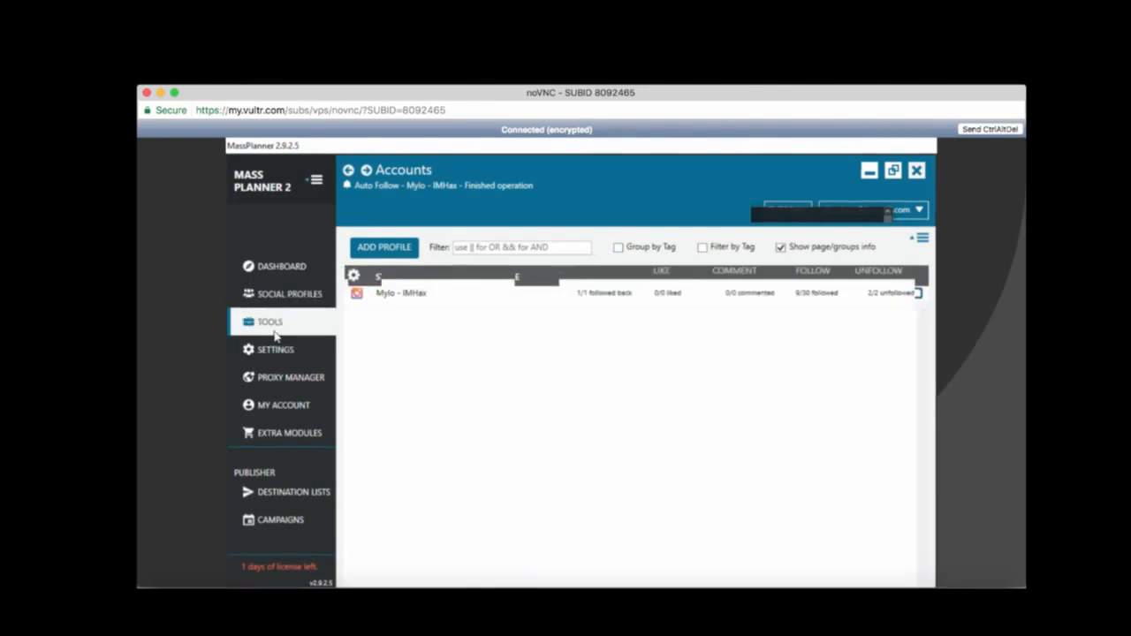
pyautogui.click(391, 294)
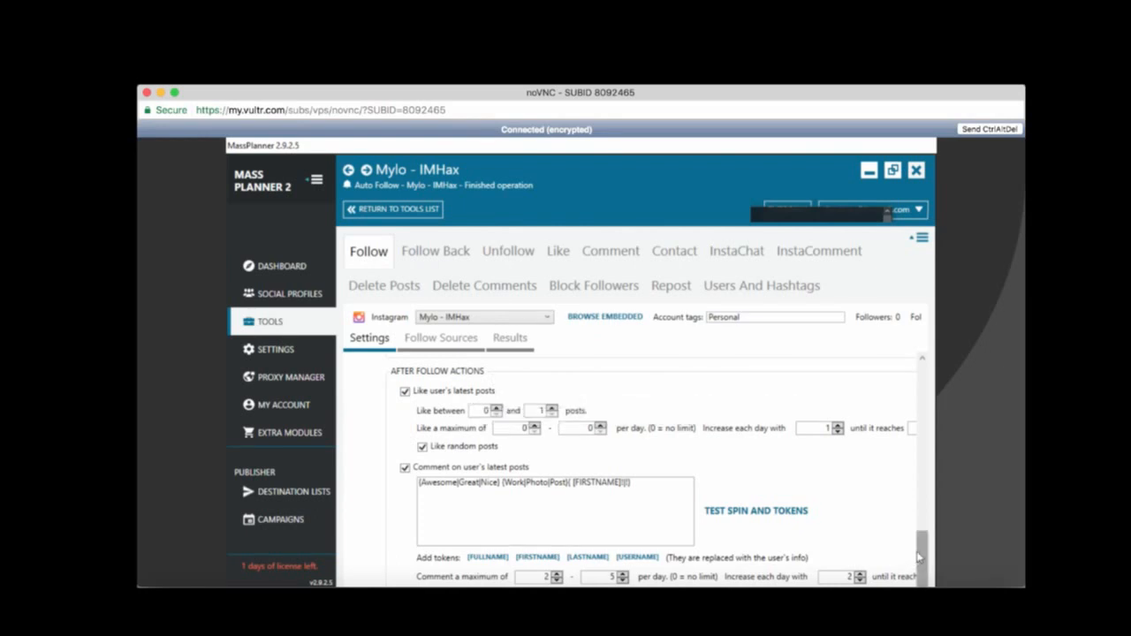
pyautogui.moveTo(919, 557); pyautogui.dragTo(919, 346)
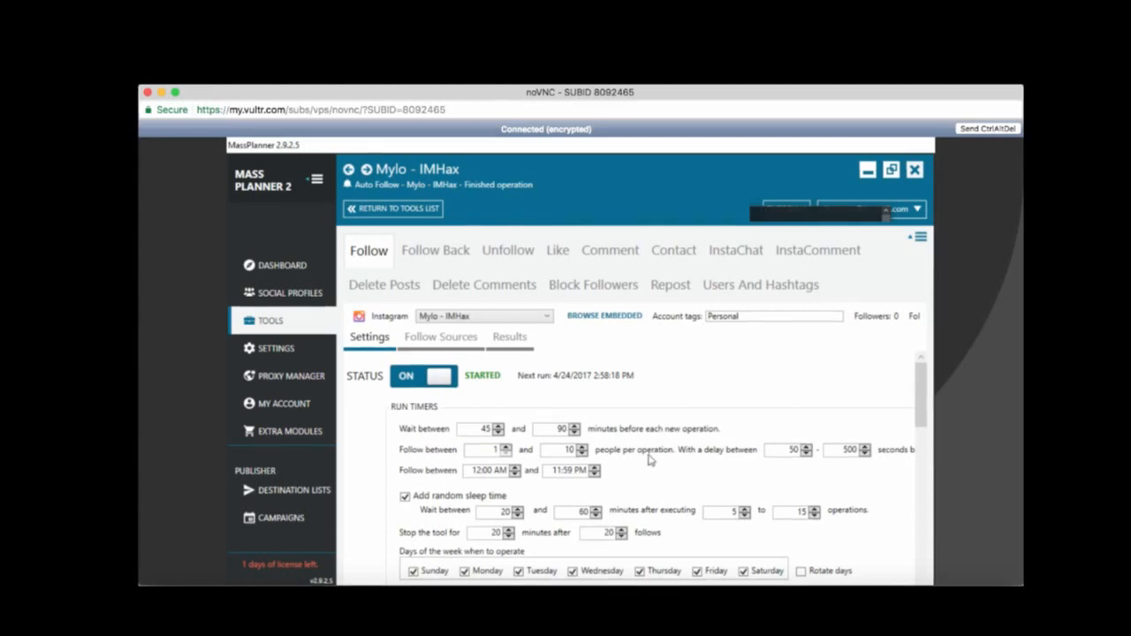
pyautogui.scroll(-5, 649, 459)
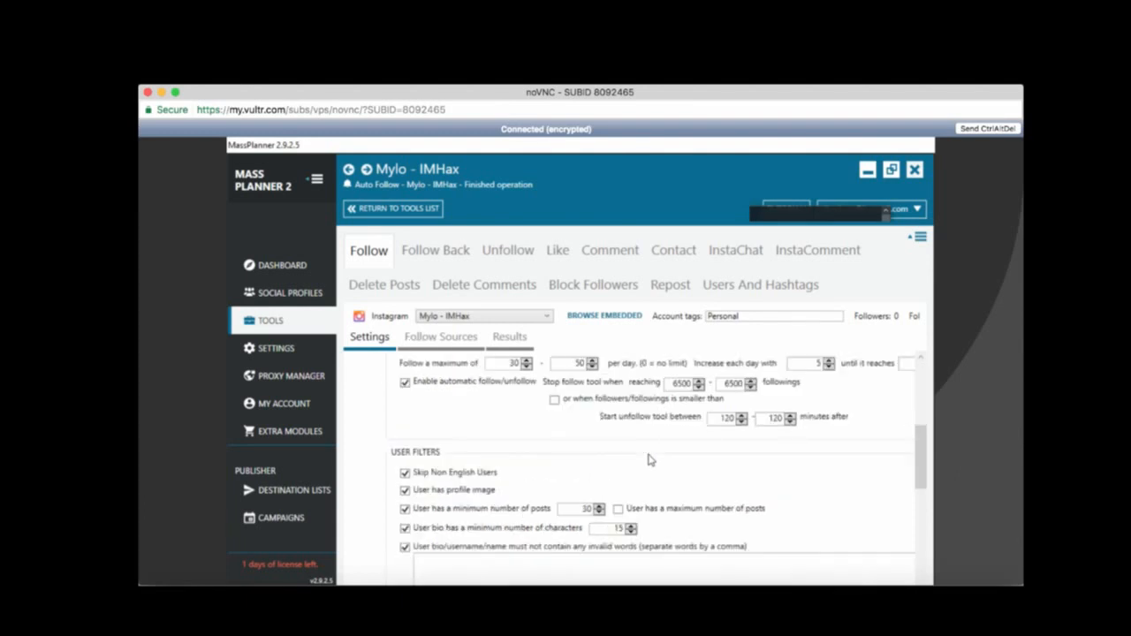
pyautogui.scroll(5, 650, 458)
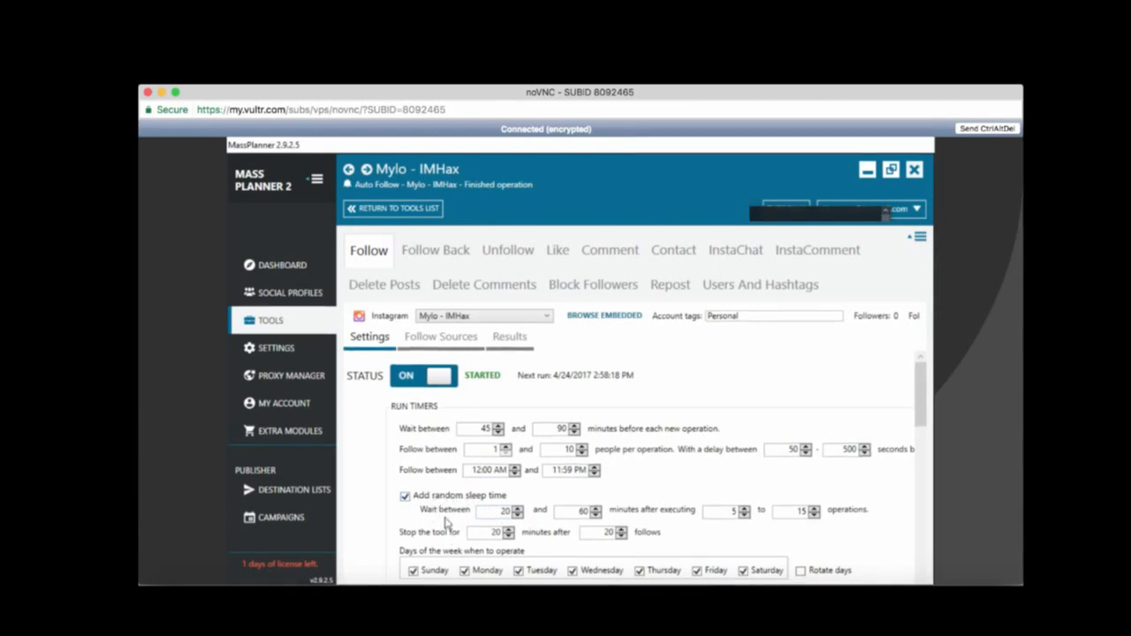
pyautogui.scroll(-5, 446, 523)
pyautogui.scroll(3, 446, 523)
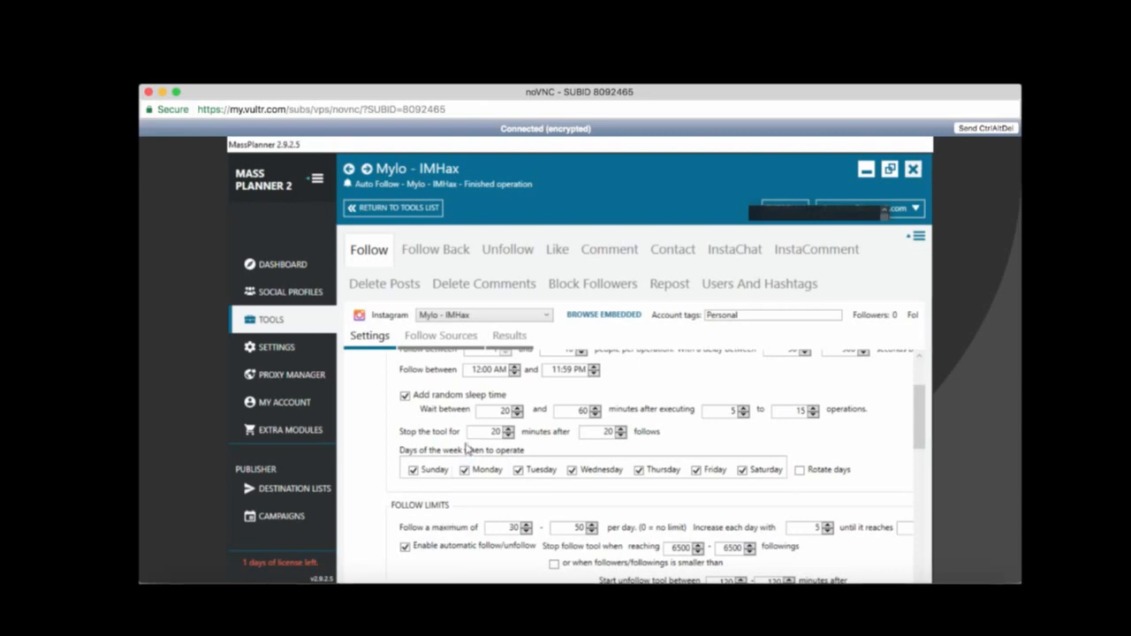
pyautogui.scroll(1, 468, 448)
pyautogui.scroll(1, 469, 448)
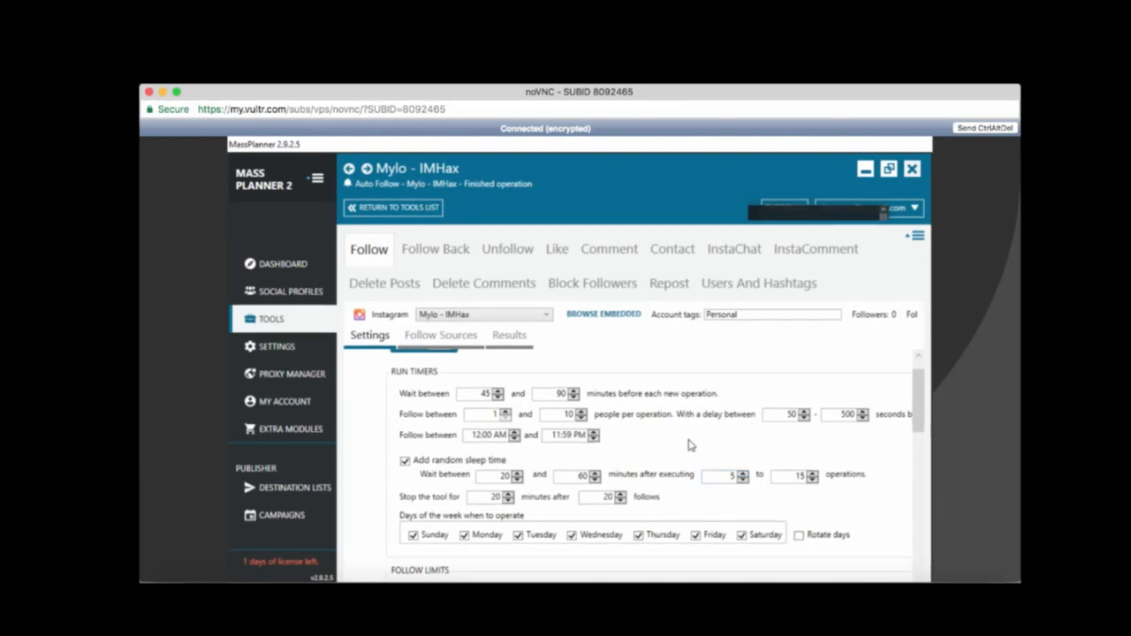
# - Examine the Follow tool's operating days, follow limits and user filters, down to the after-follow actions
pyautogui.scroll(-3, 690, 445)
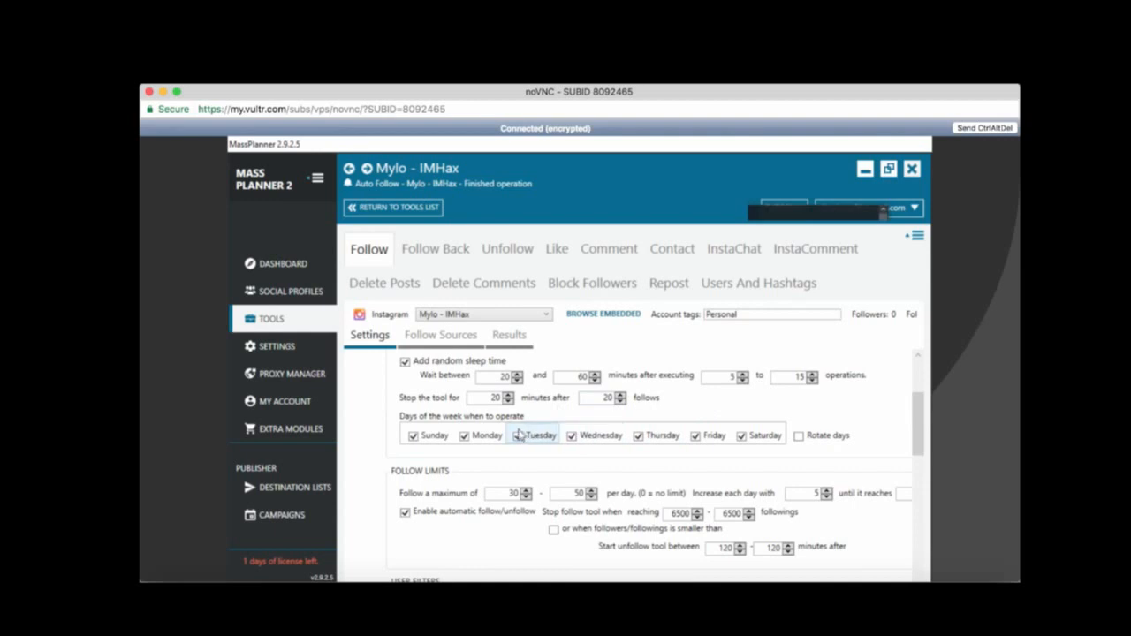
pyautogui.scroll(-1, 590, 468)
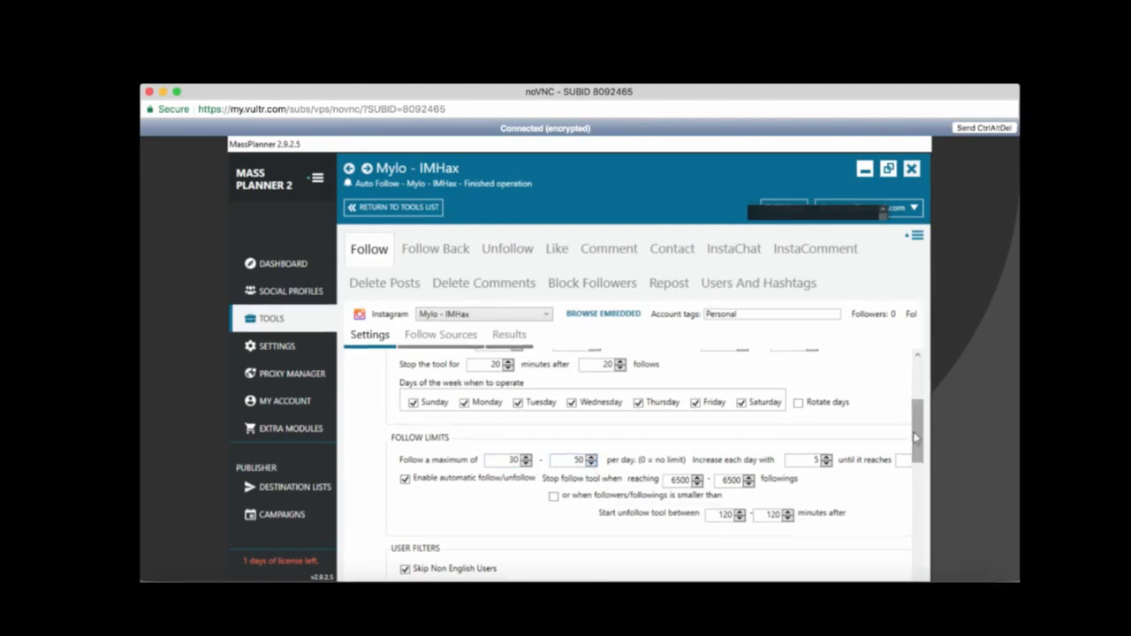
pyautogui.moveTo(915, 434); pyautogui.dragTo(909, 497)
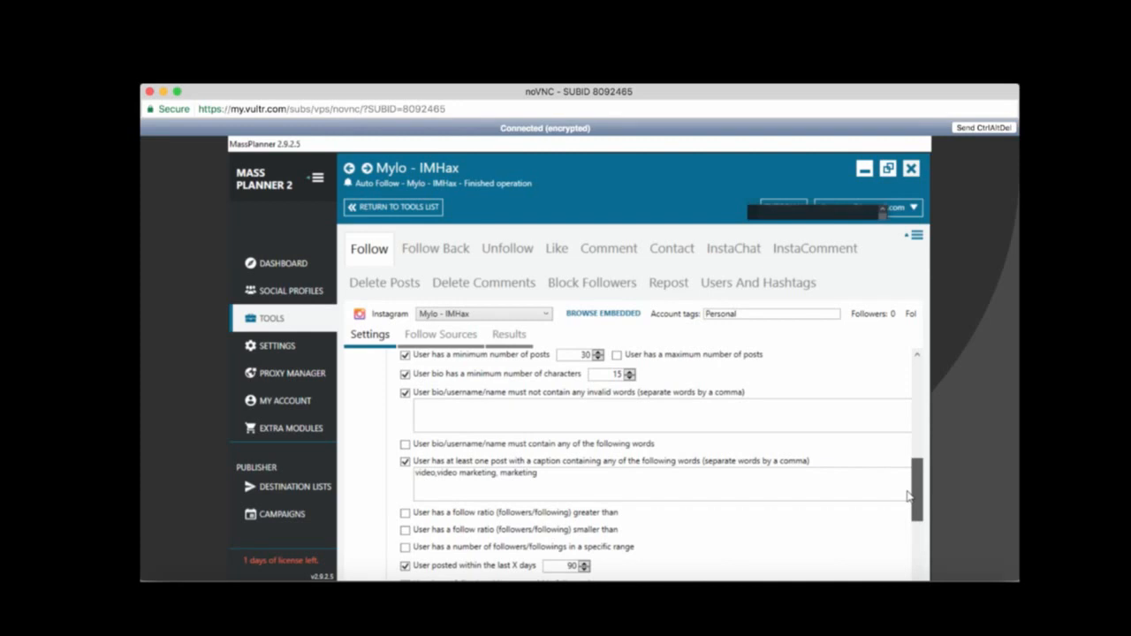
pyautogui.moveTo(908, 497); pyautogui.dragTo(907, 569)
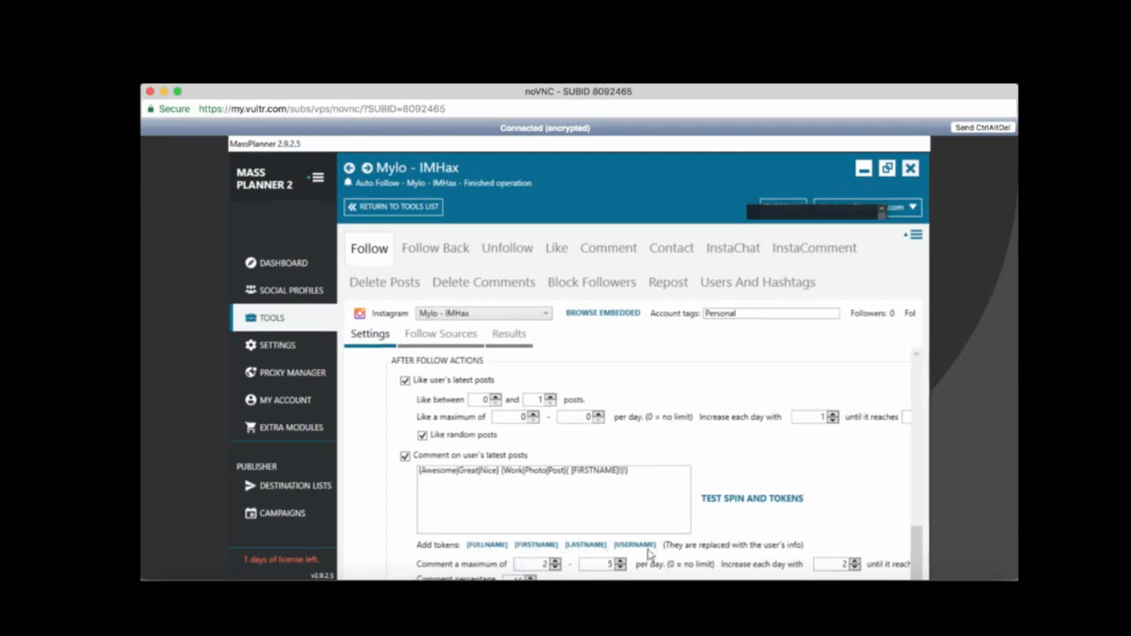
# - Test the spin and tokens of the after-follow comment template four times, dismissing each sample comment
pyautogui.click(730, 503)
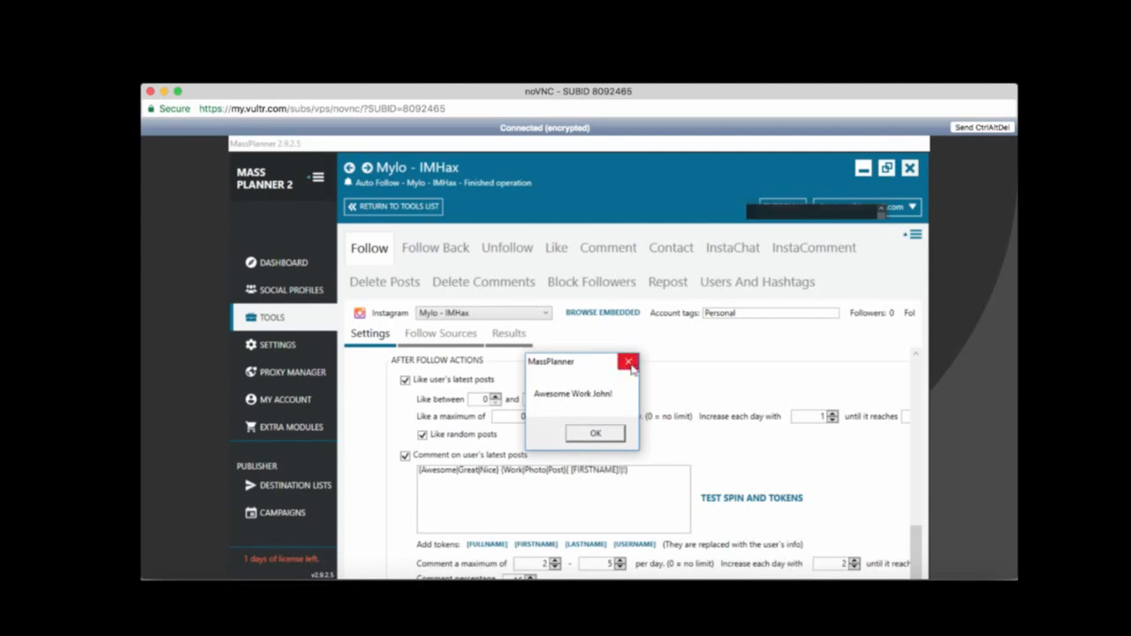
pyautogui.click(628, 362)
pyautogui.click(756, 499)
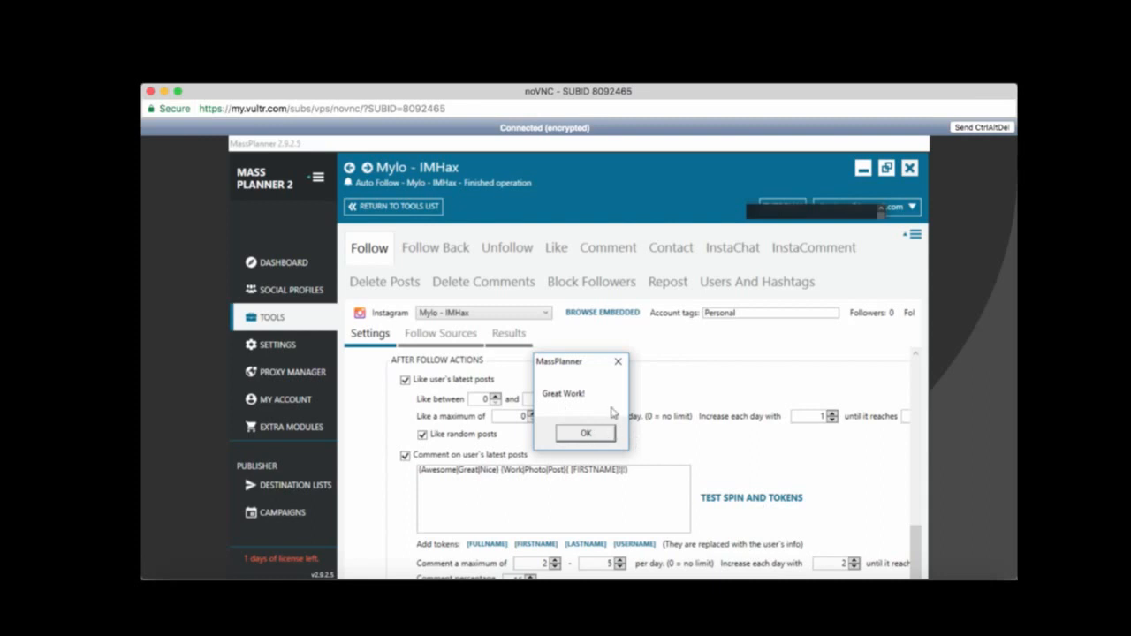
pyautogui.click(619, 362)
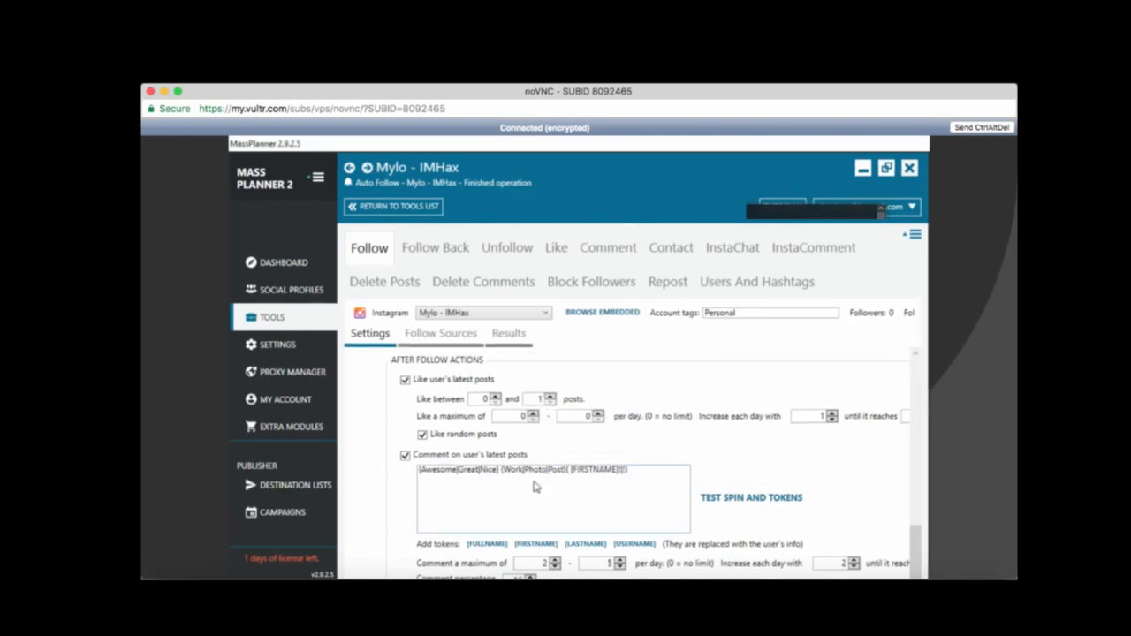
pyautogui.click(733, 499)
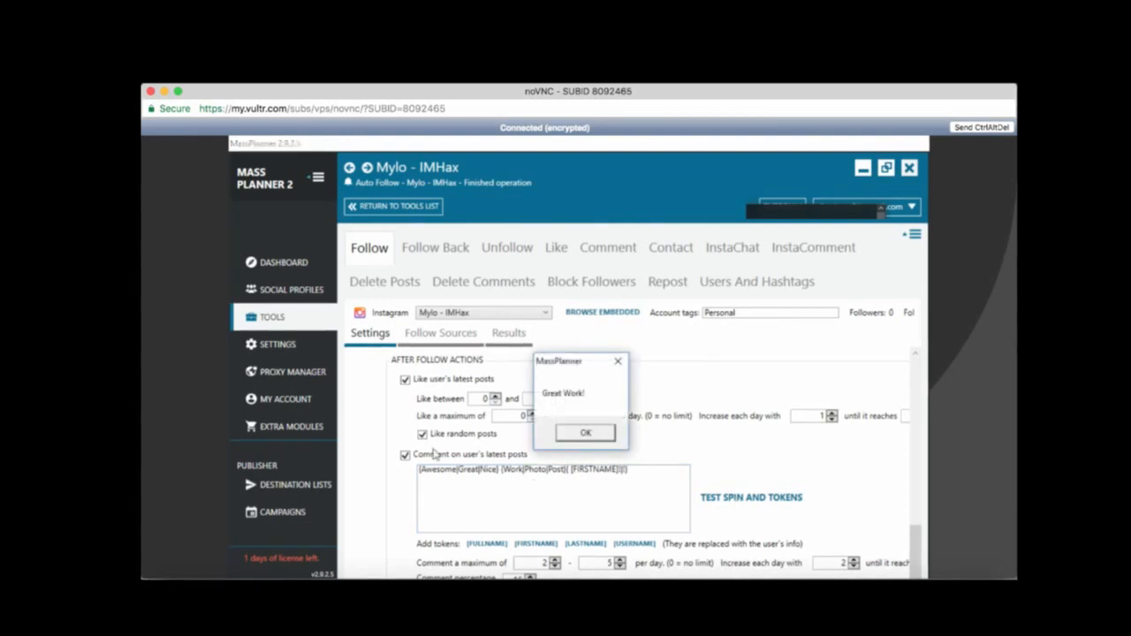
pyautogui.click(618, 360)
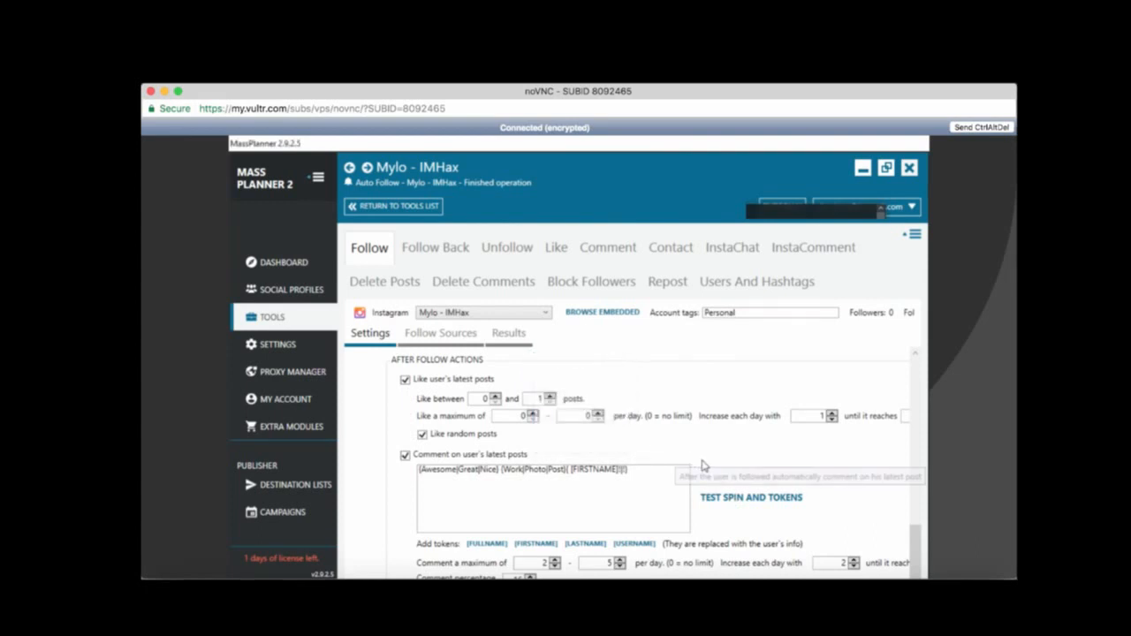
pyautogui.click(721, 504)
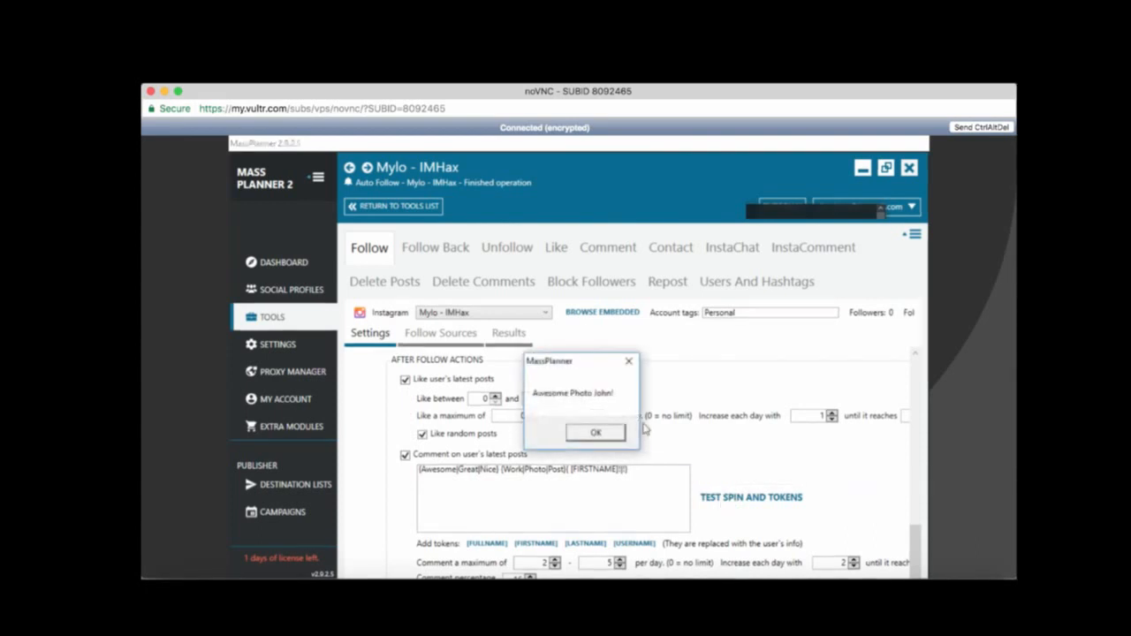
pyautogui.click(628, 362)
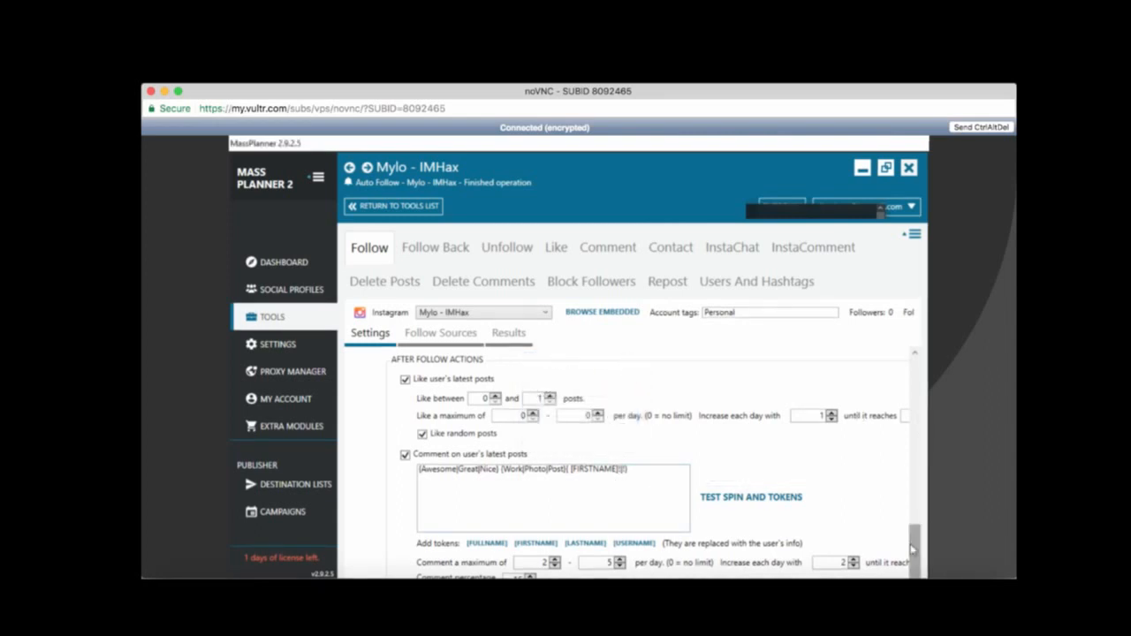
# - Examine the comment limits, direct message and friend request options ending the Follow settings, and view the follow sources
pyautogui.scroll(-3, 819, 493)
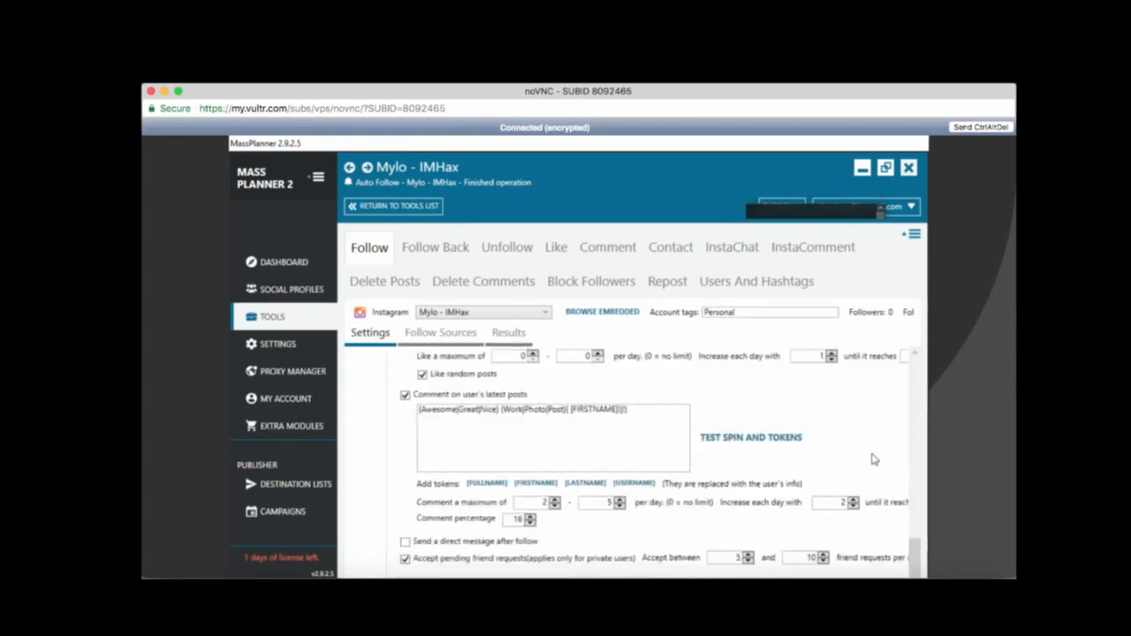
pyautogui.scroll(-2, 922, 470)
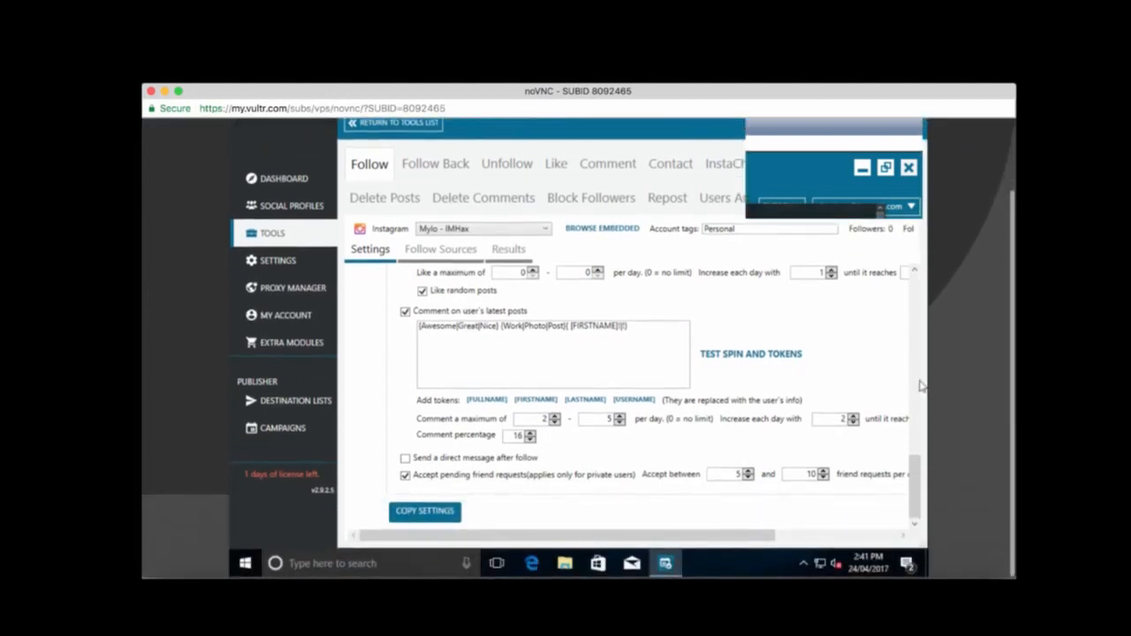
pyautogui.scroll(2, 919, 386)
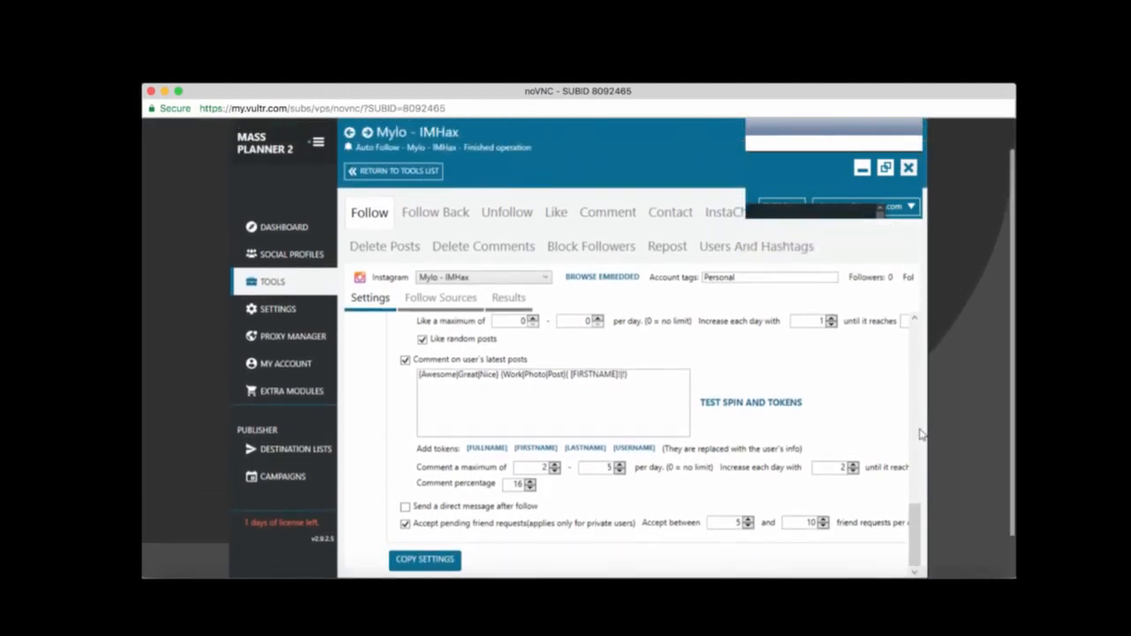
pyautogui.click(424, 300)
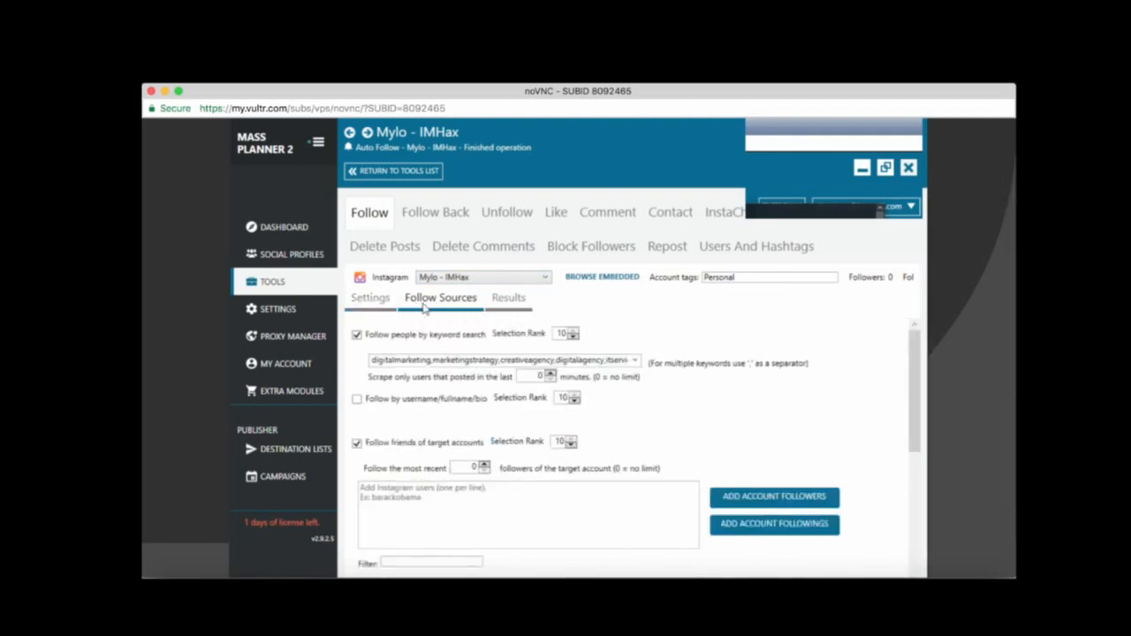
# - Return to the Follow settings and review the after-follow options for liking and commenting on users' latest posts
pyautogui.click(370, 299)
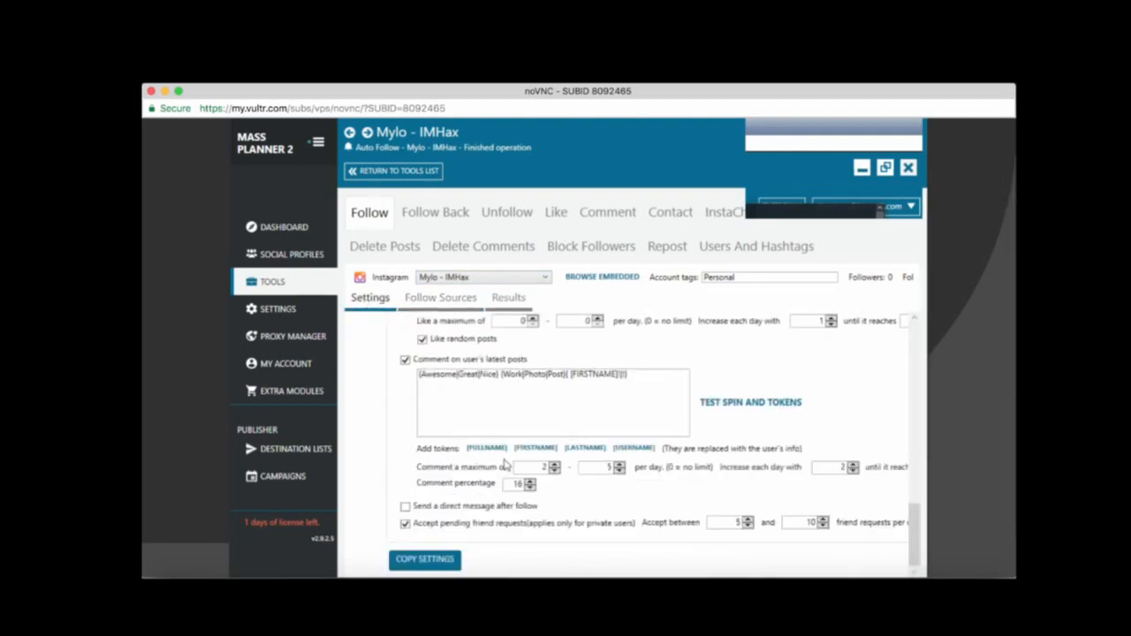
pyautogui.scroll(3, 506, 466)
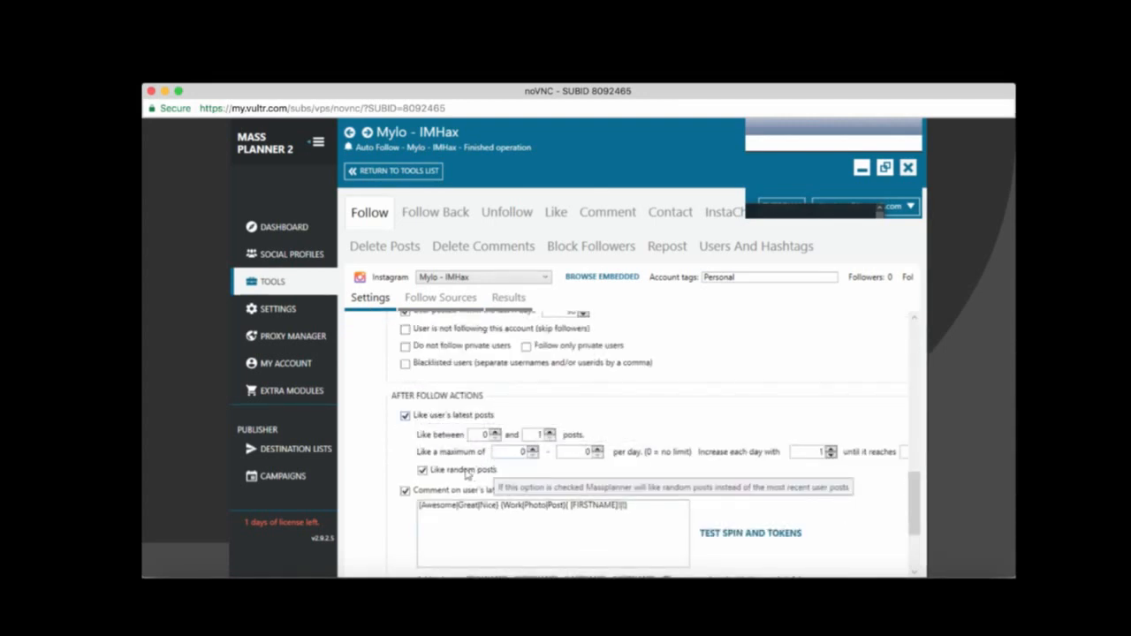
pyautogui.scroll(-2, 467, 475)
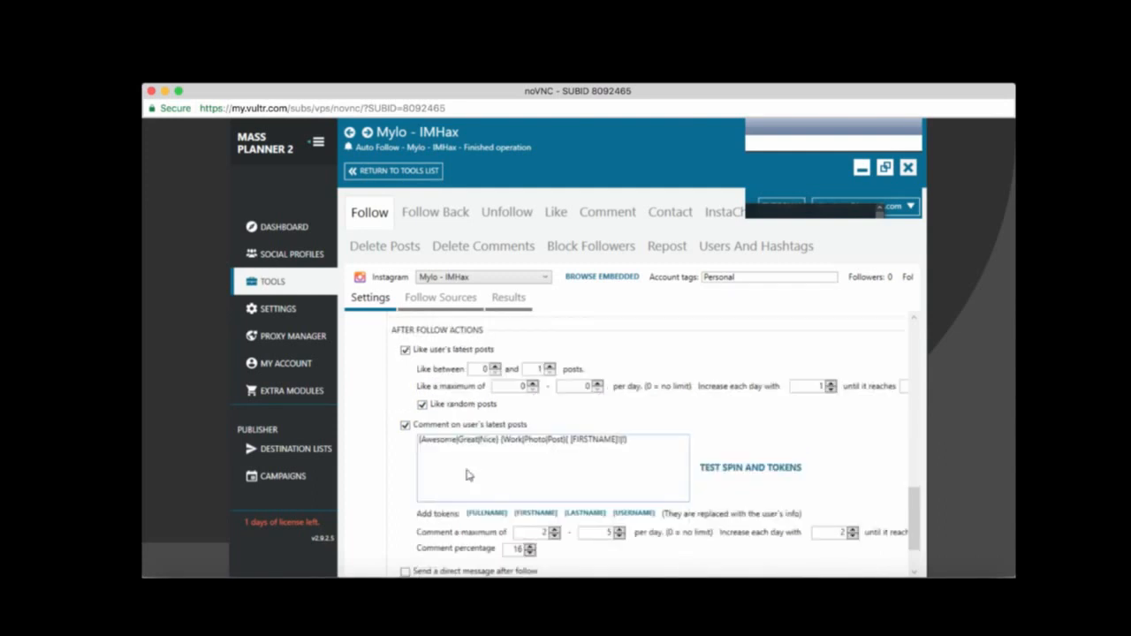
pyautogui.scroll(-2, 468, 474)
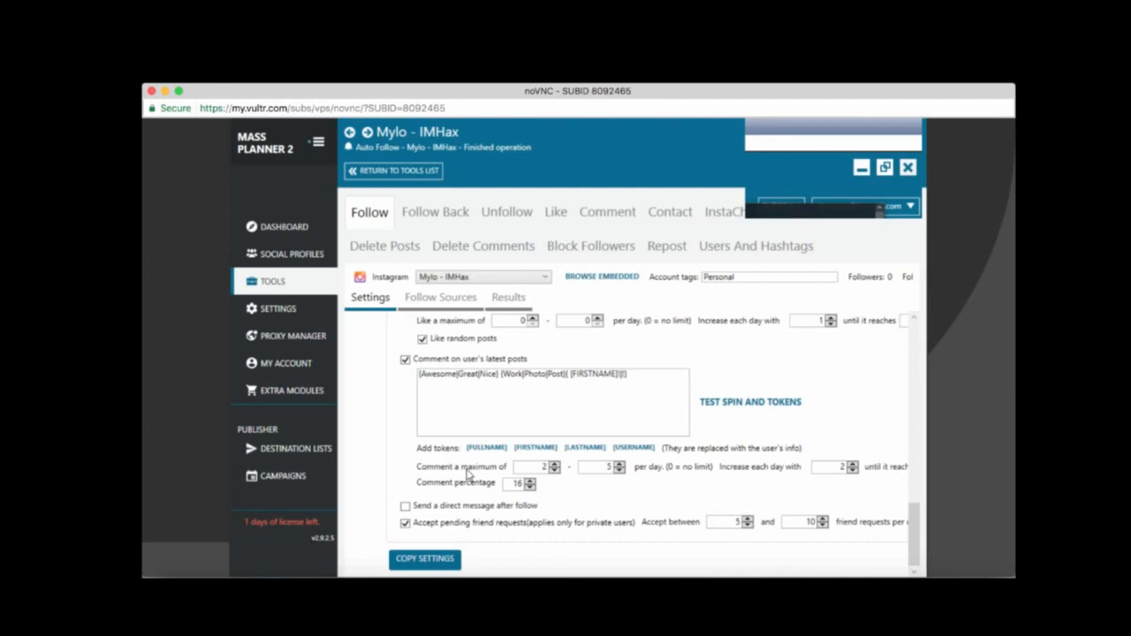
pyautogui.scroll(4, 466, 475)
pyautogui.scroll(-4, 467, 475)
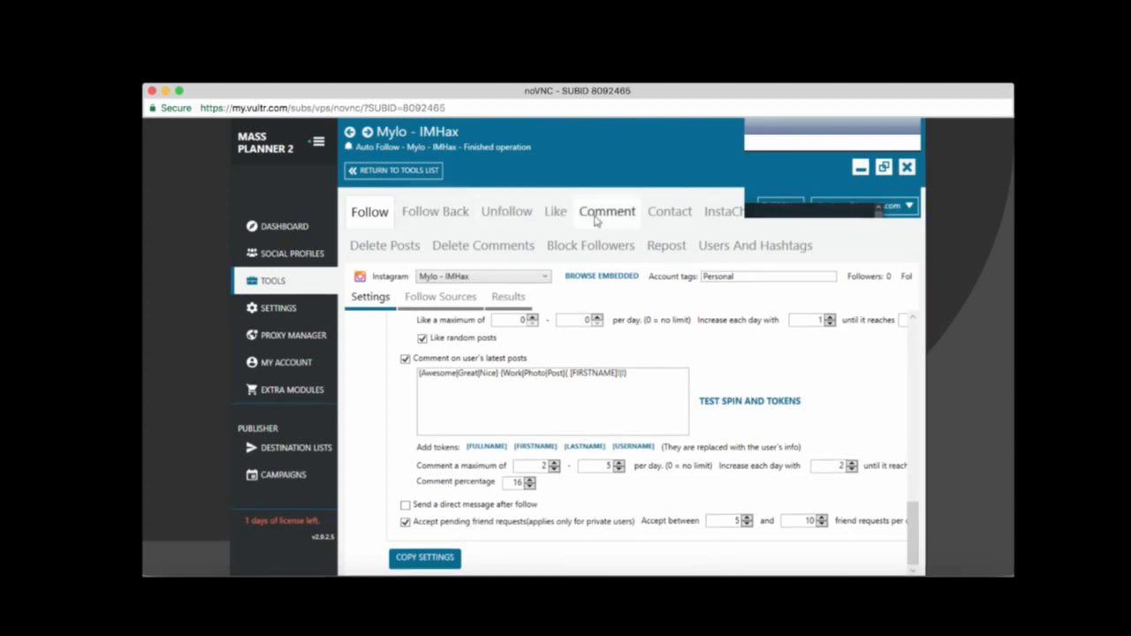
# - View the Comment tool's settings and return to the Follow tool's follow sources
pyautogui.click(596, 217)
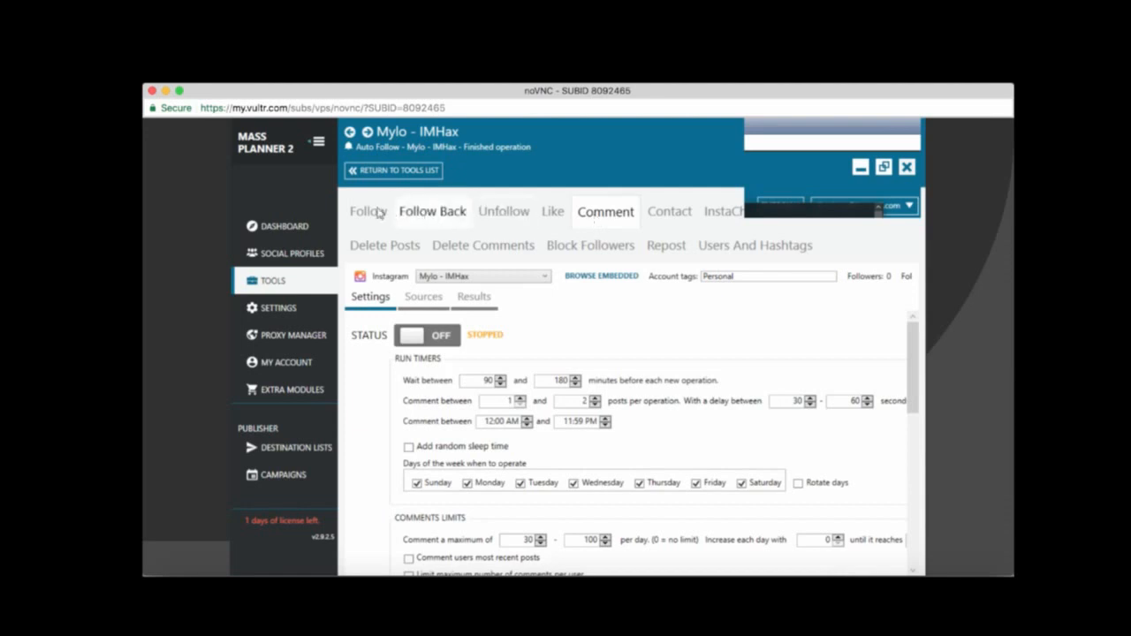
pyautogui.click(369, 212)
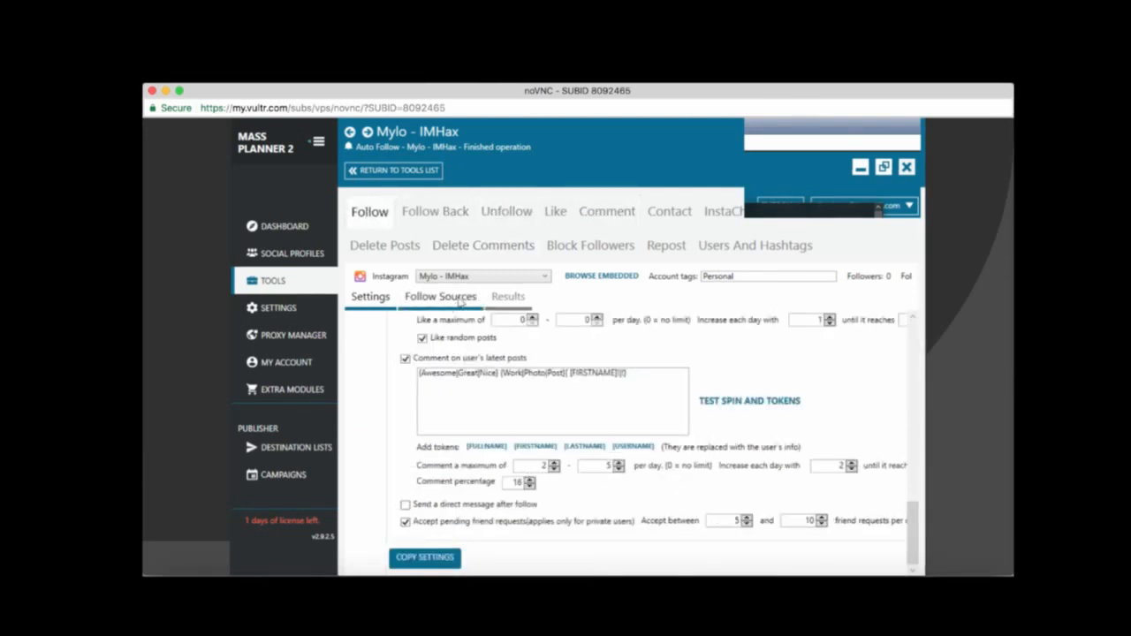
pyautogui.click(440, 297)
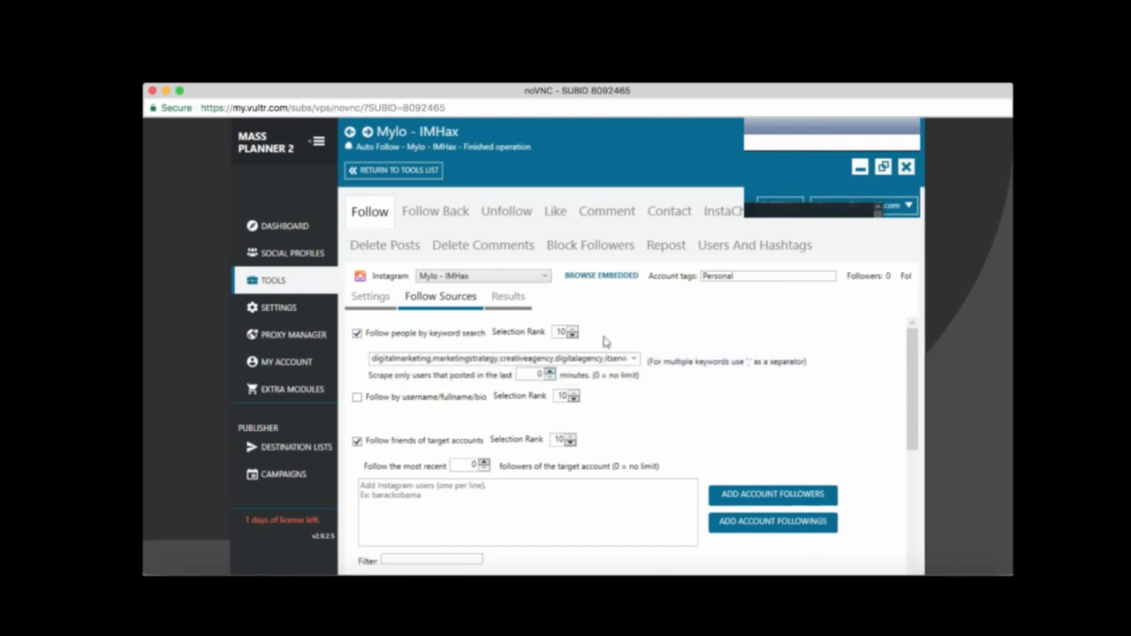
# - Search for hashtags related to videomarketing in Users And Hashtags, and review the related hashtags with their post counts
pyautogui.click(756, 246)
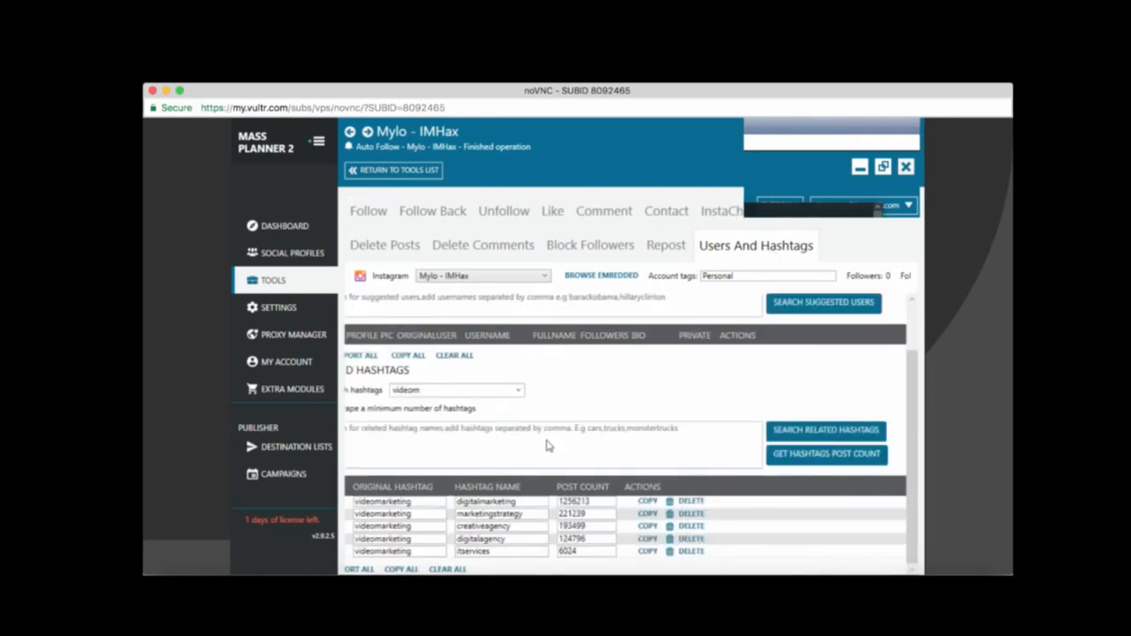
pyautogui.scroll(2, 546, 447)
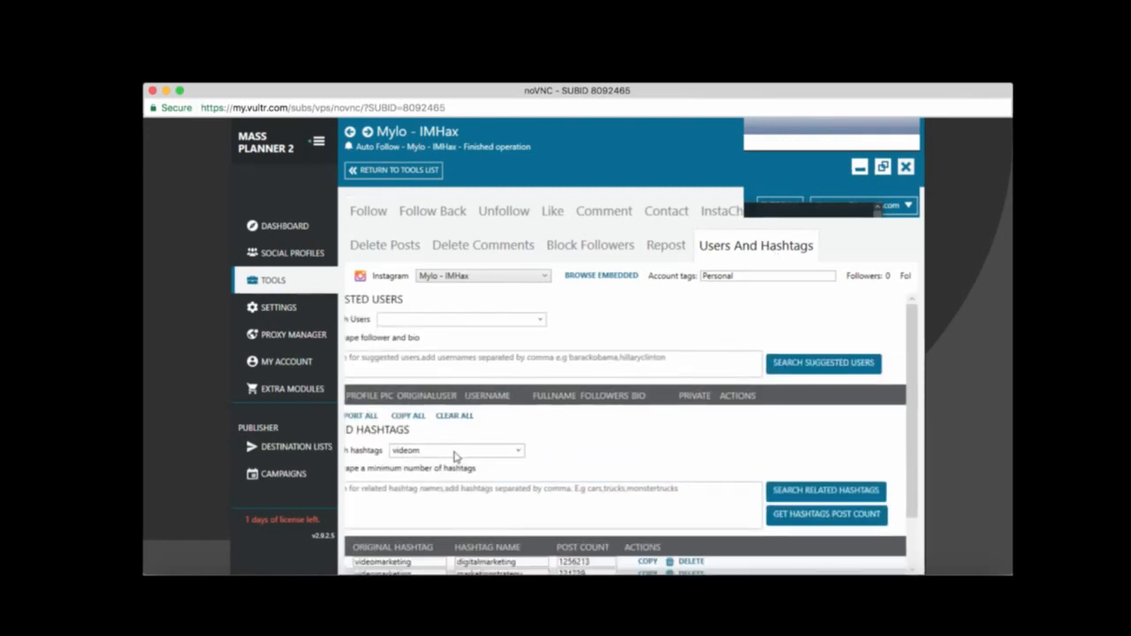
pyautogui.click(456, 453)
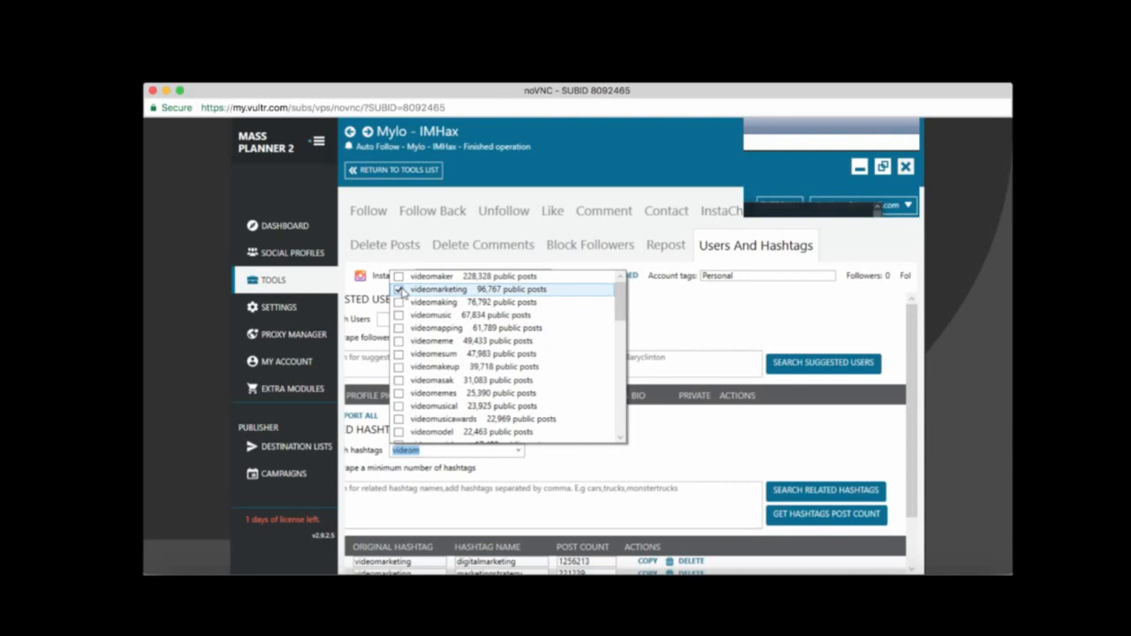
pyautogui.click(400, 290)
pyautogui.click(400, 290)
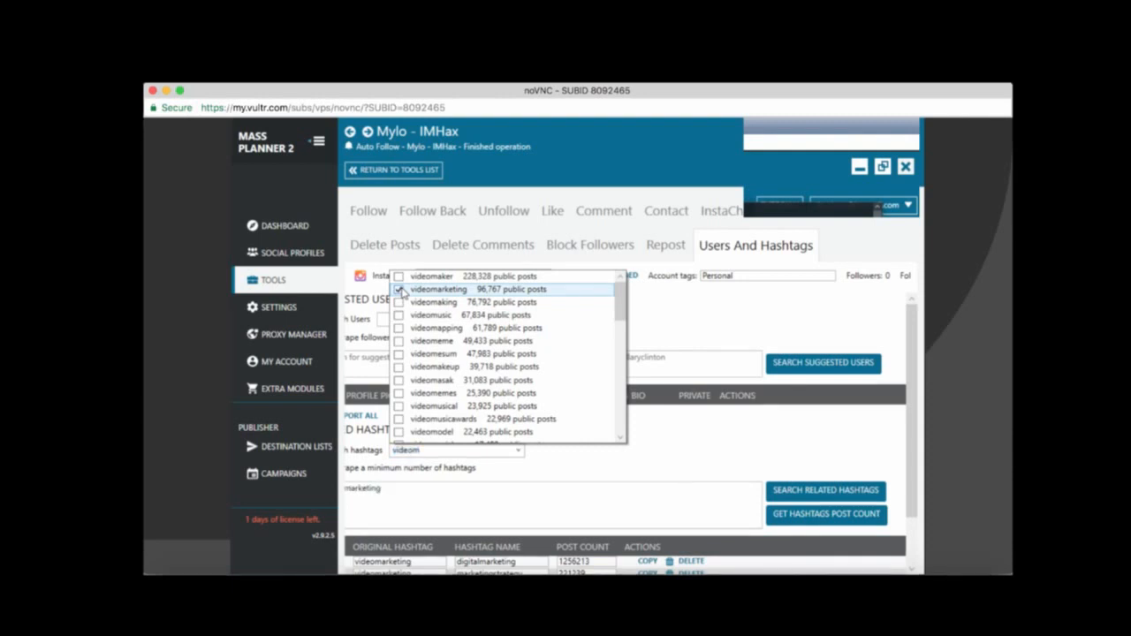
pyautogui.click(670, 454)
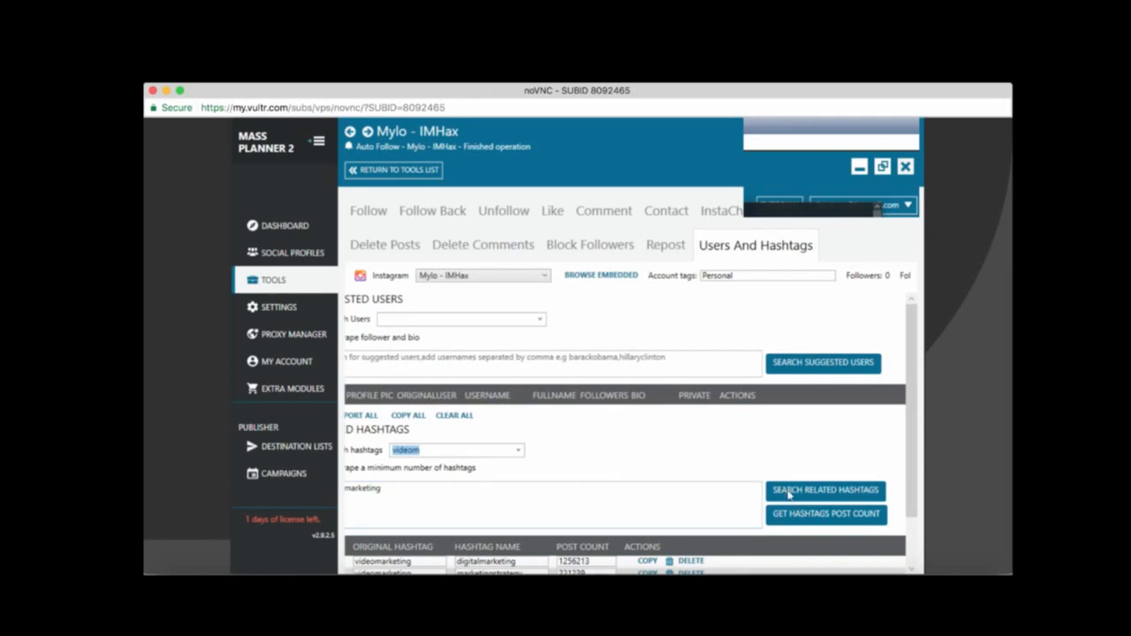
pyautogui.click(789, 495)
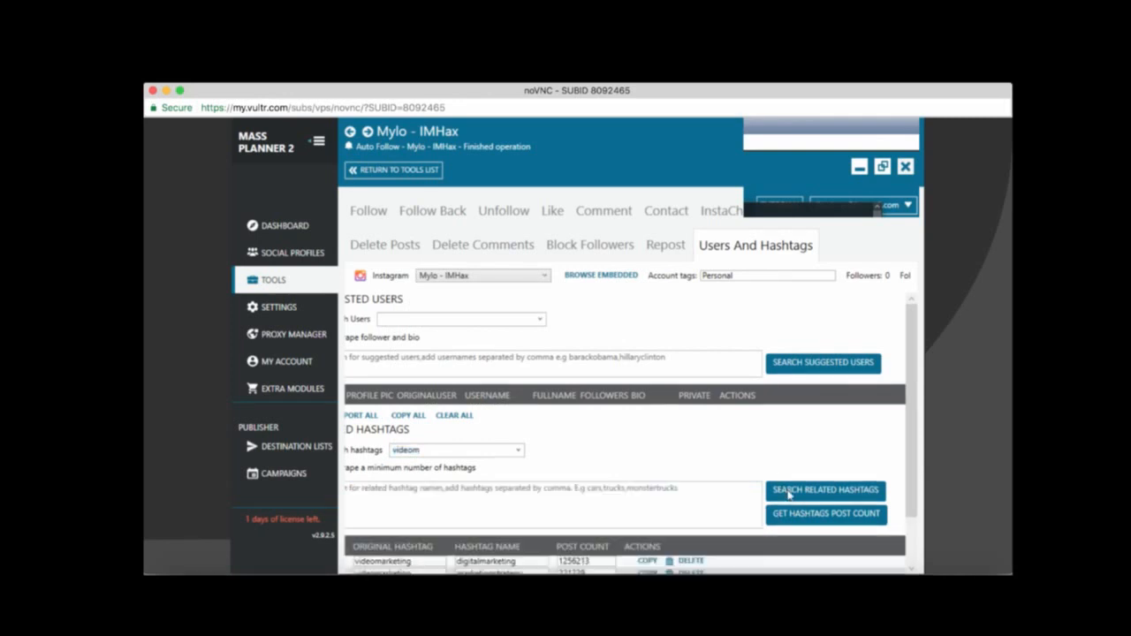
pyautogui.scroll(-1, 649, 457)
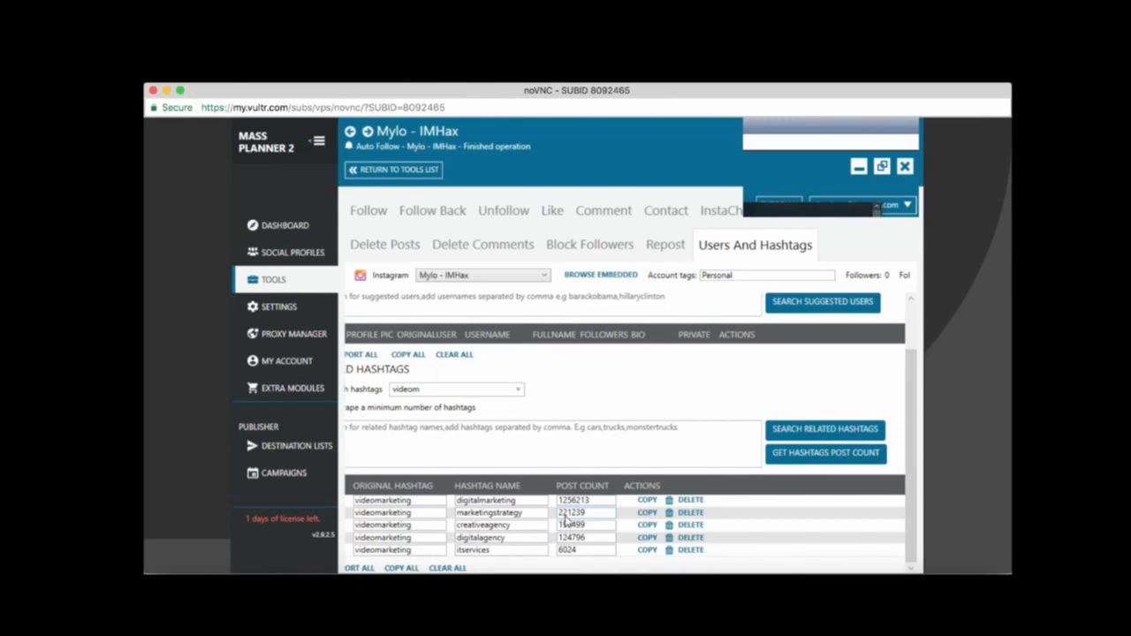
pyautogui.scroll(-1, 919, 524)
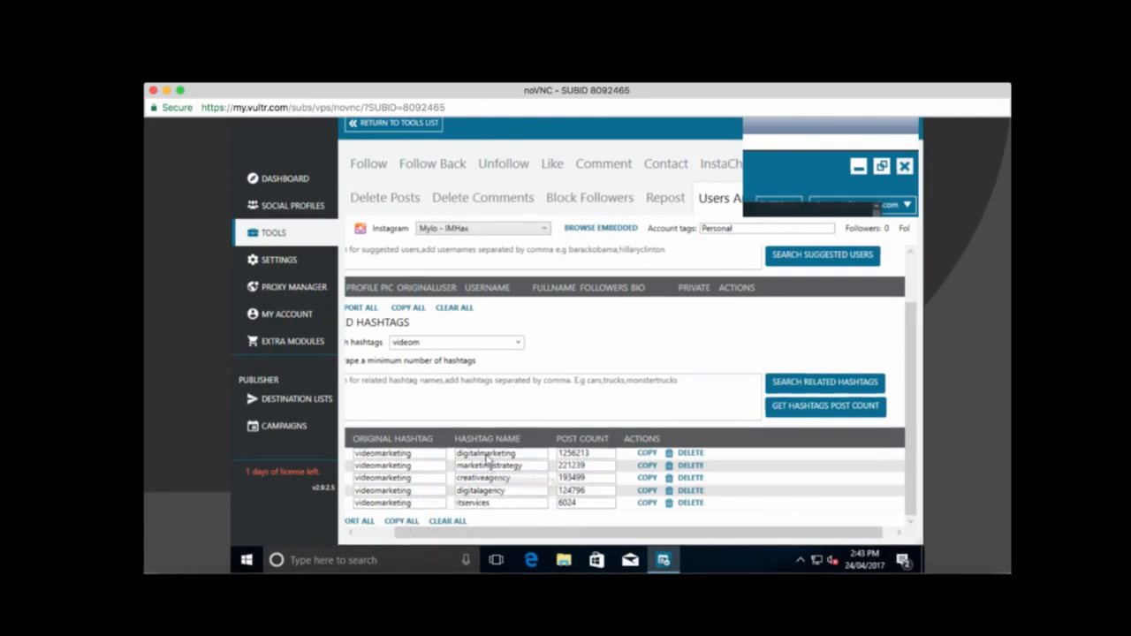
pyautogui.scroll(1, 573, 389)
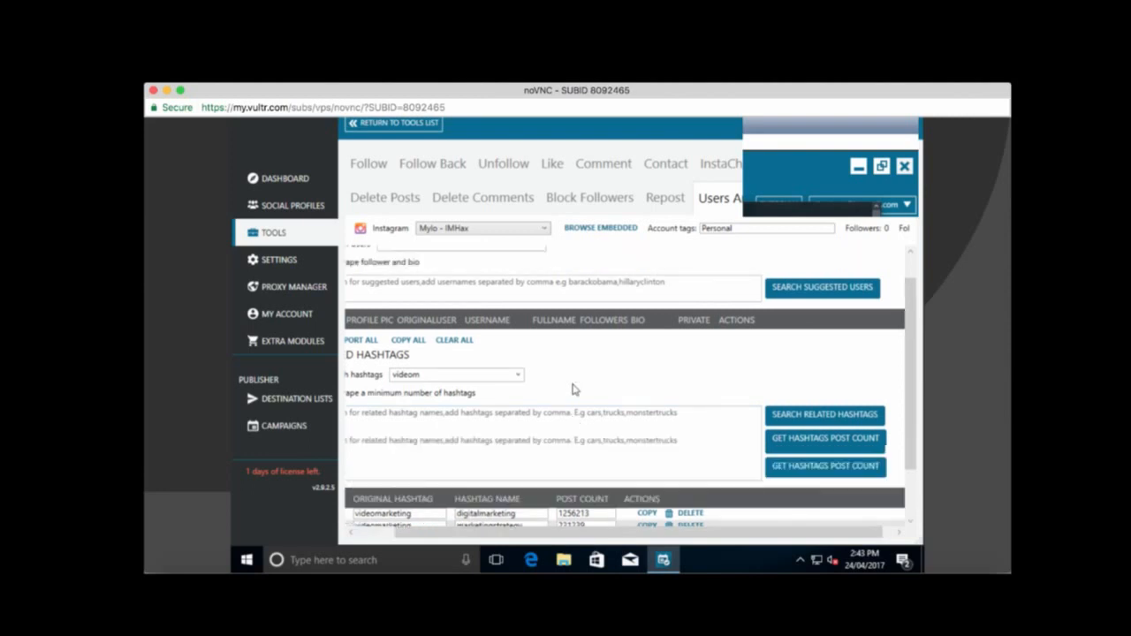
# - Examine the Follow tool's sources, covering keyword search, friends of target accounts and the list of added account followers and followings
pyautogui.click(369, 166)
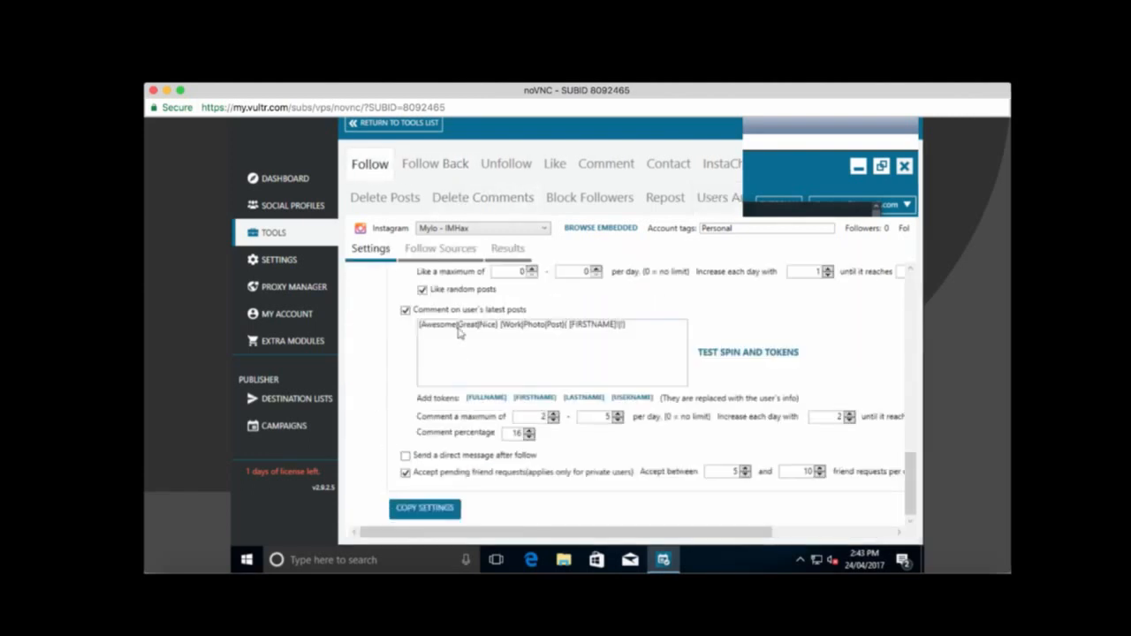
pyautogui.click(440, 250)
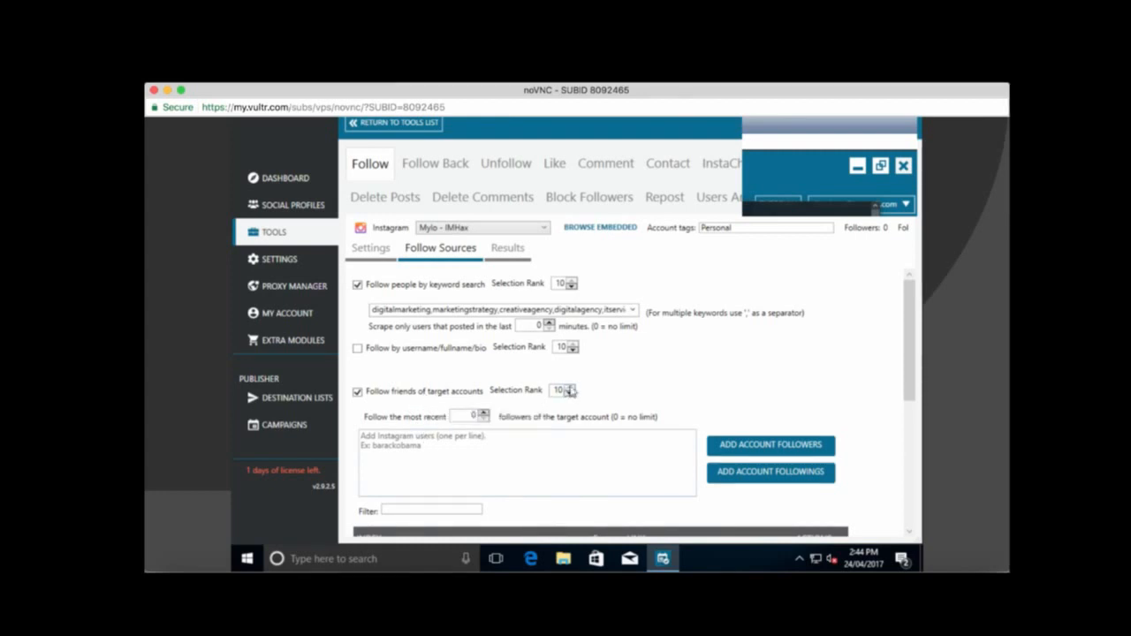
pyautogui.scroll(-3, 649, 373)
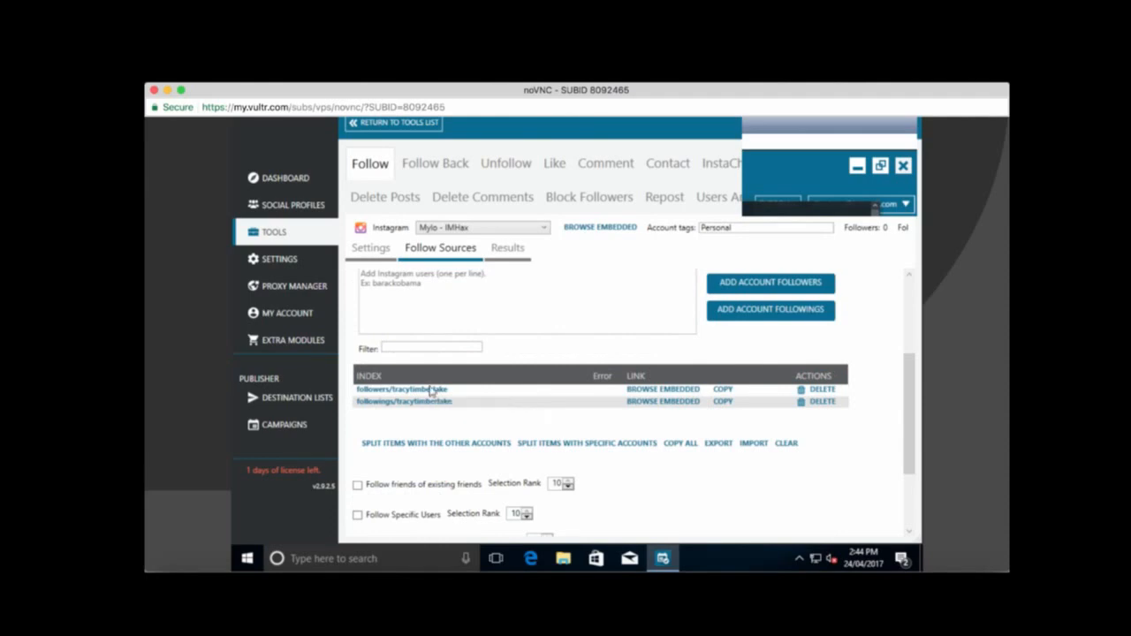
pyautogui.scroll(3, 445, 331)
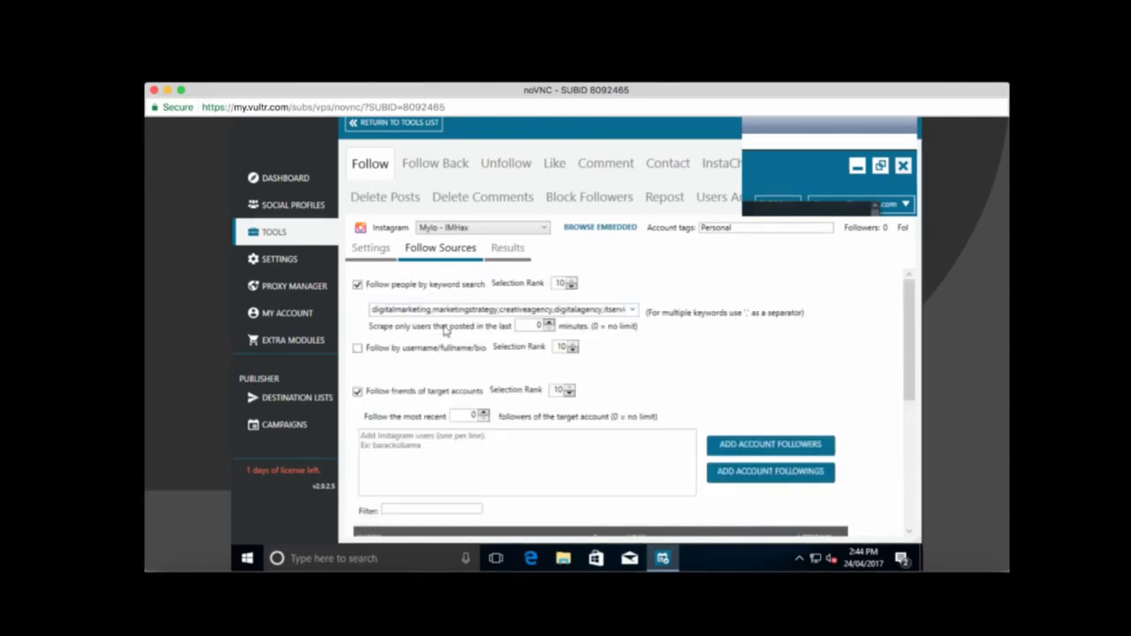
pyautogui.scroll(-3, 445, 330)
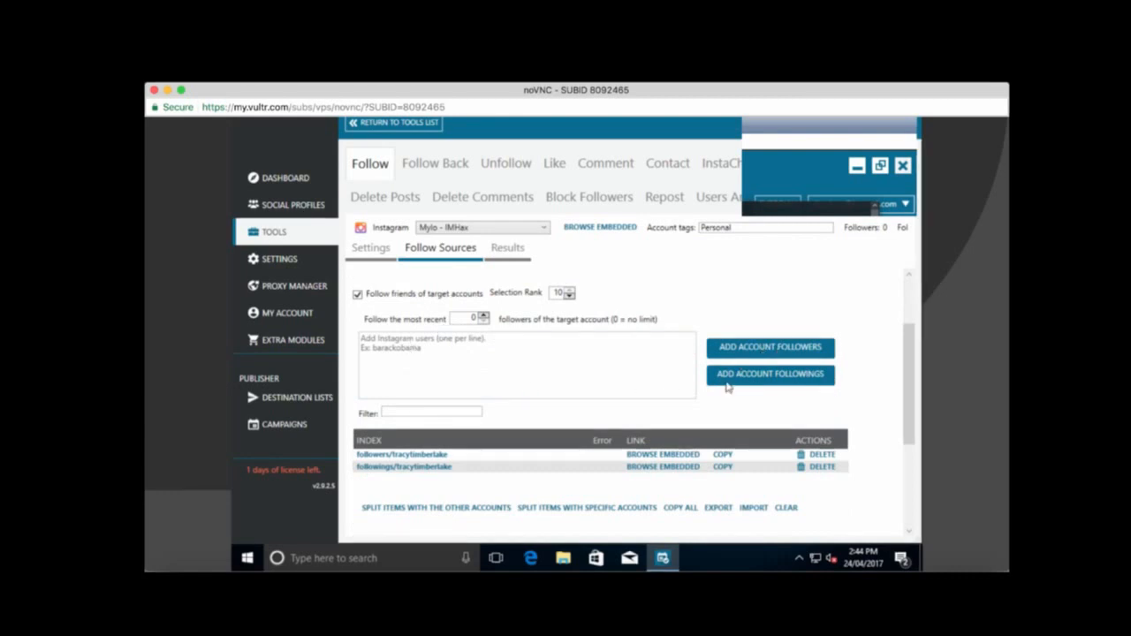
pyautogui.scroll(-2, 823, 400)
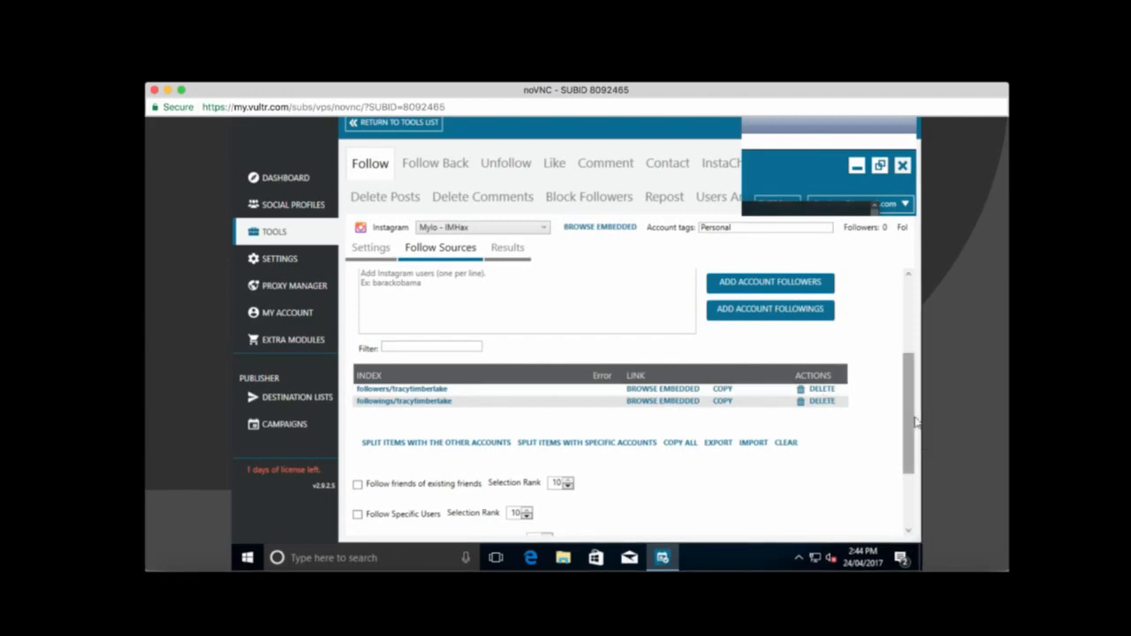
pyautogui.moveTo(916, 422); pyautogui.dragTo(898, 246)
# - Review the Follow tool's results list with its dates, target users, source keywords and follow-back status
pyautogui.click(505, 249)
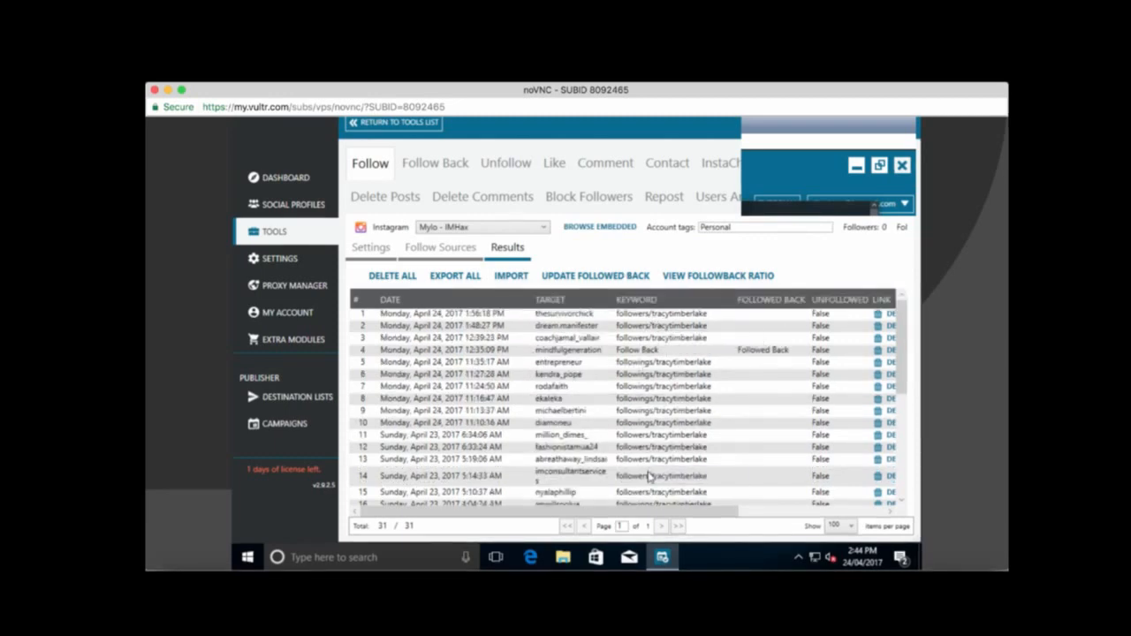
pyautogui.scroll(-4, 617, 382)
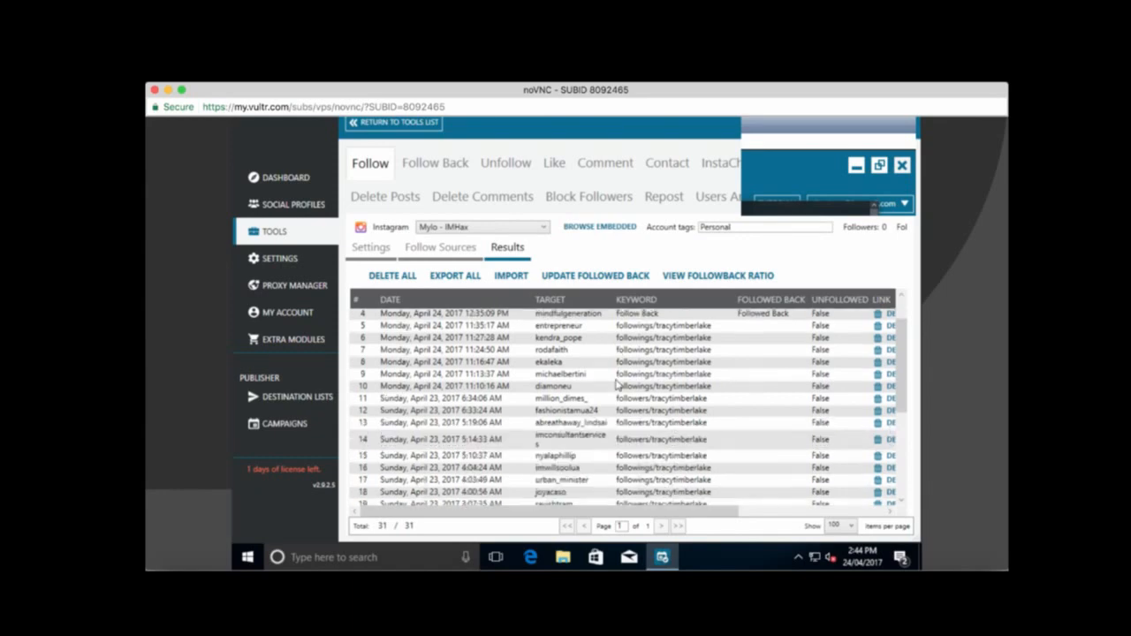
pyautogui.scroll(4, 617, 382)
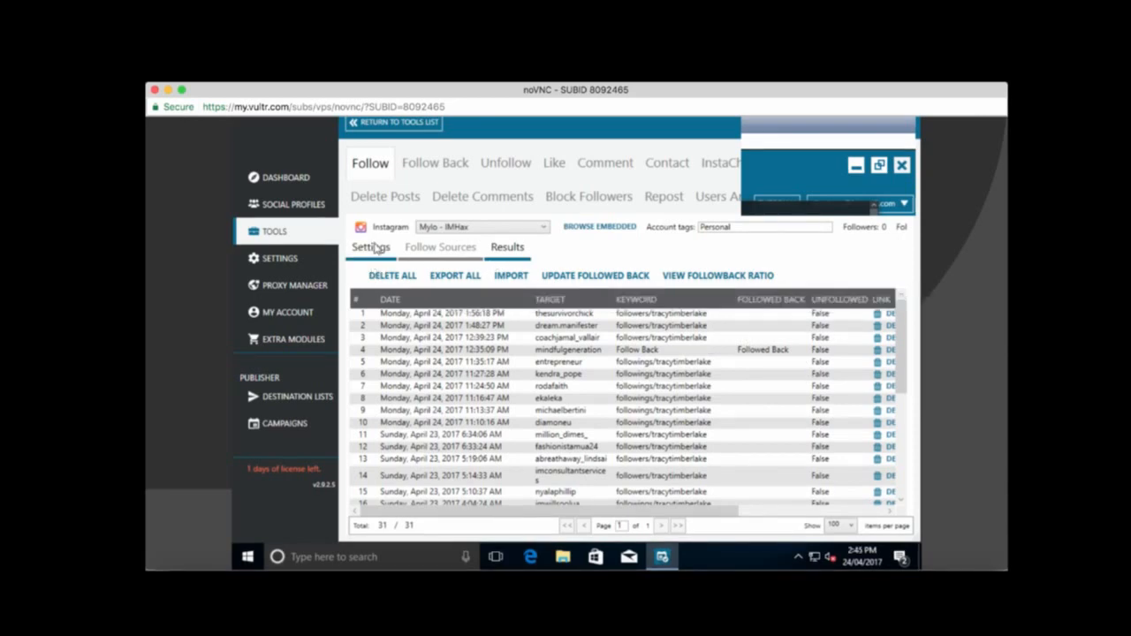
# - Return to the Follow settings and view the tool's status and run timers at the beginning
pyautogui.click(374, 249)
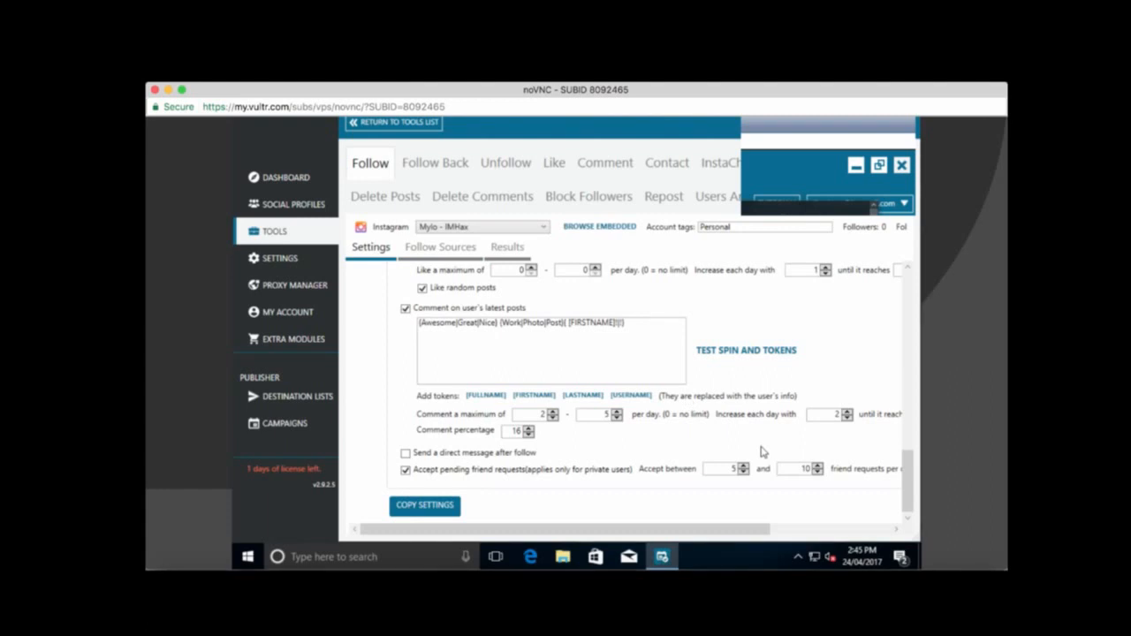
pyautogui.scroll(2, 621, 411)
pyautogui.scroll(12, 621, 412)
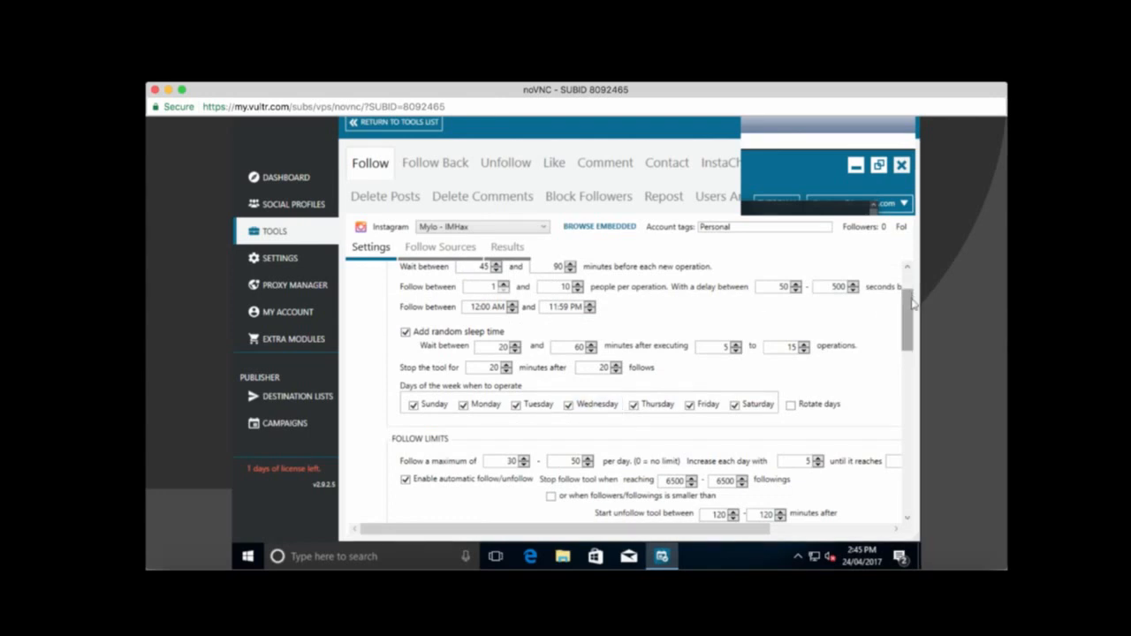
pyautogui.click(907, 268)
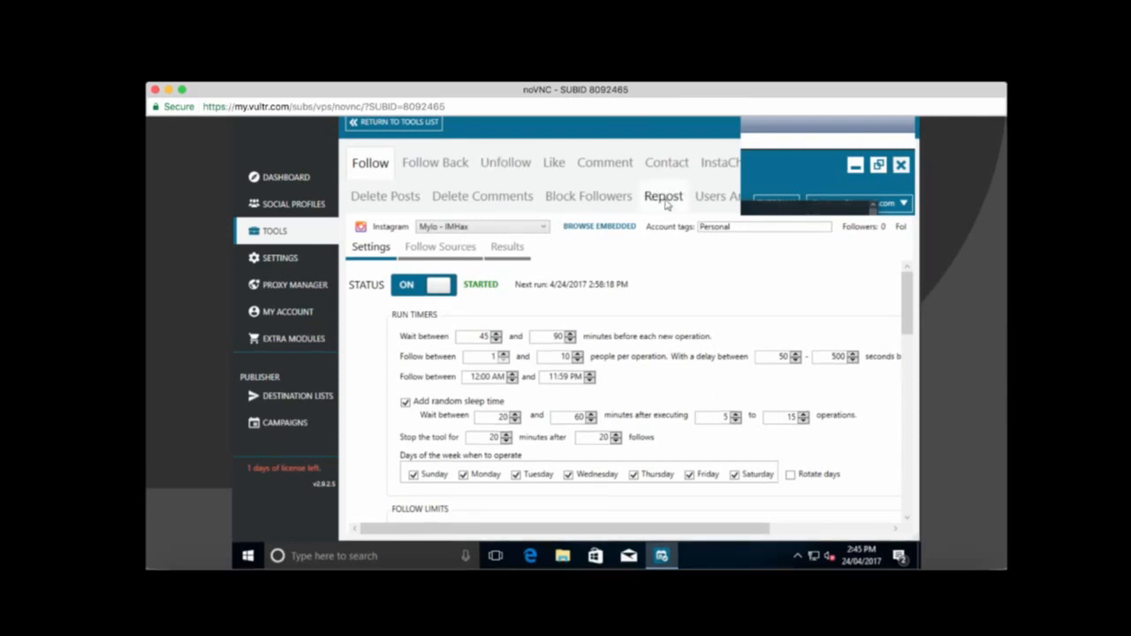
# - Examine the Repost tool's run timers, repost limits and campaign options, and view its repost sources
pyautogui.click(664, 200)
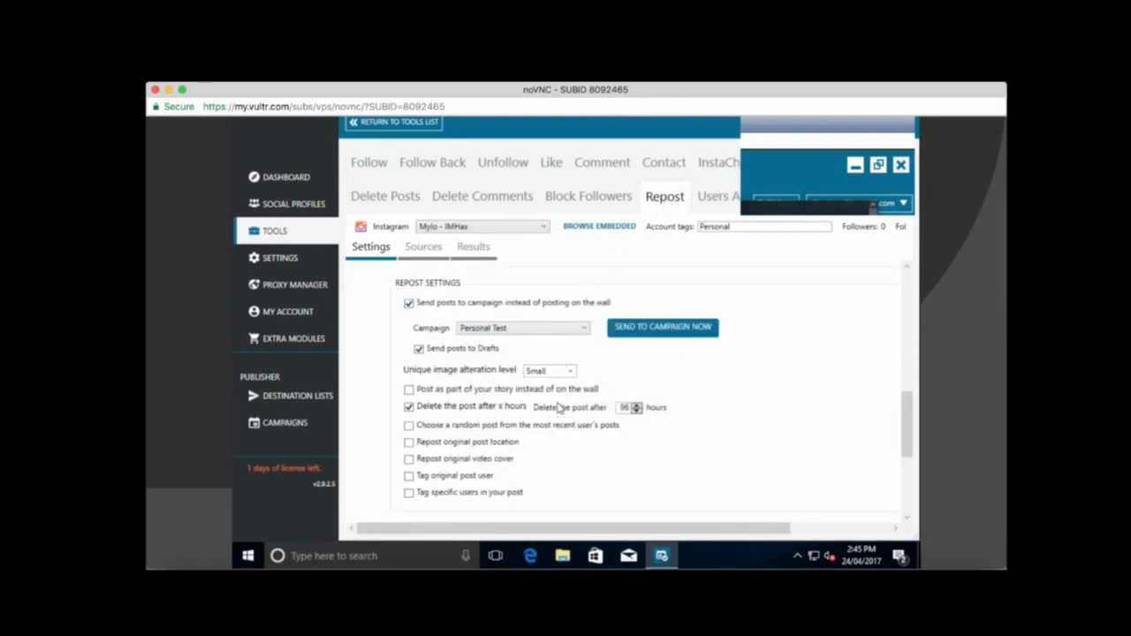
pyautogui.scroll(5, 558, 406)
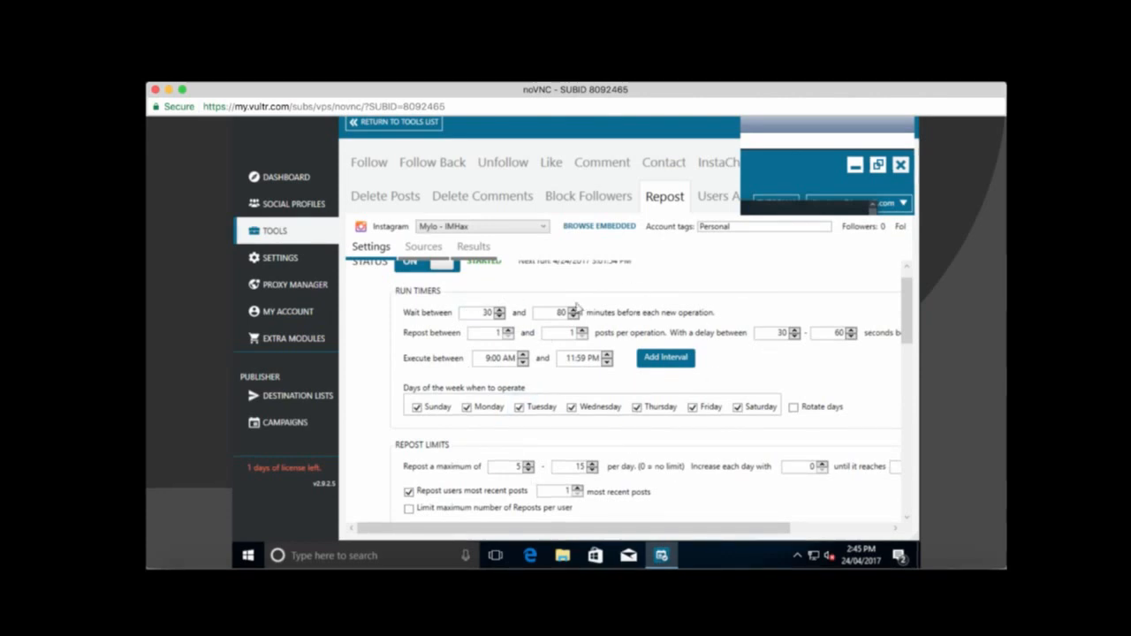
pyautogui.scroll(-1, 576, 306)
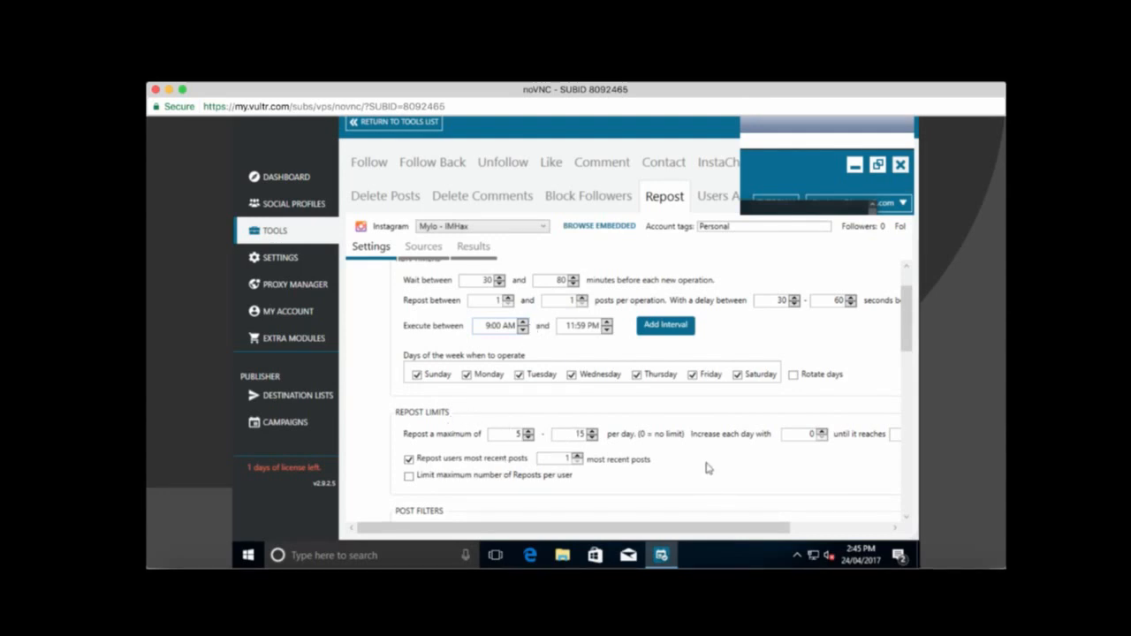
pyautogui.scroll(-5, 745, 457)
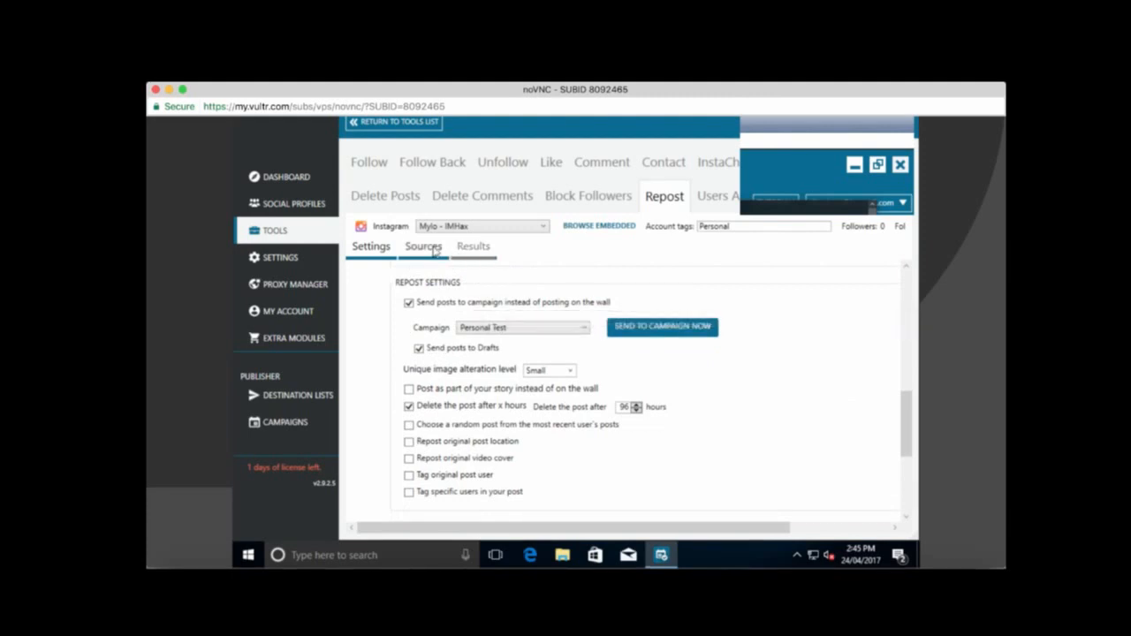
pyautogui.click(424, 247)
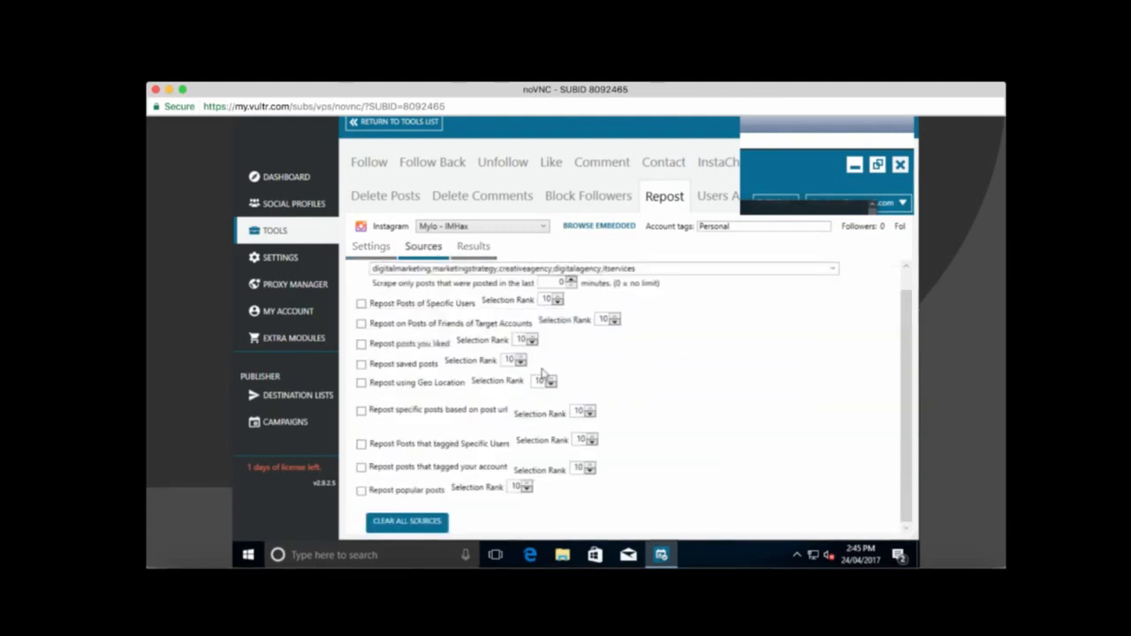
pyautogui.scroll(1, 543, 373)
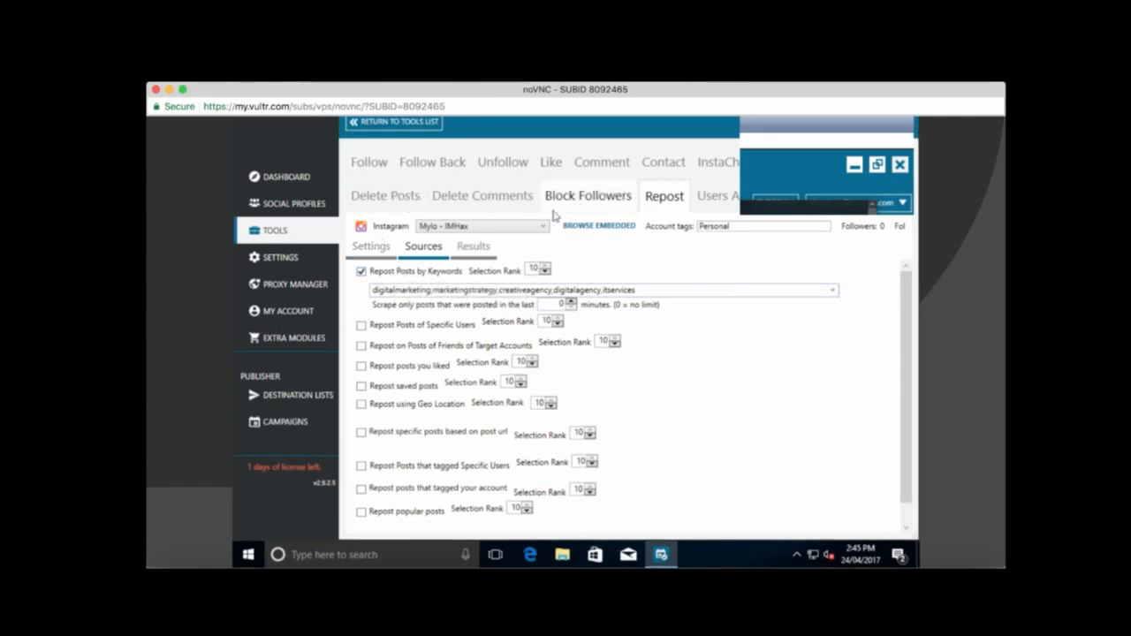
# - Return to the Repost settings and review the post deletion and tagging options and the spin-syntax caption text
pyautogui.click(372, 247)
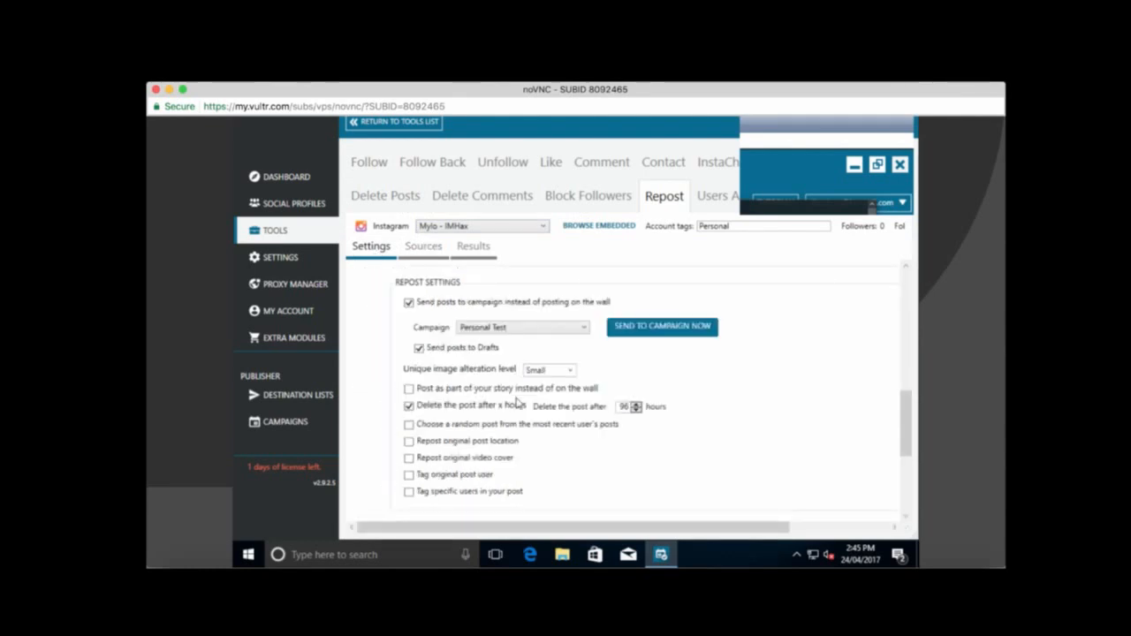
pyautogui.scroll(-5, 518, 402)
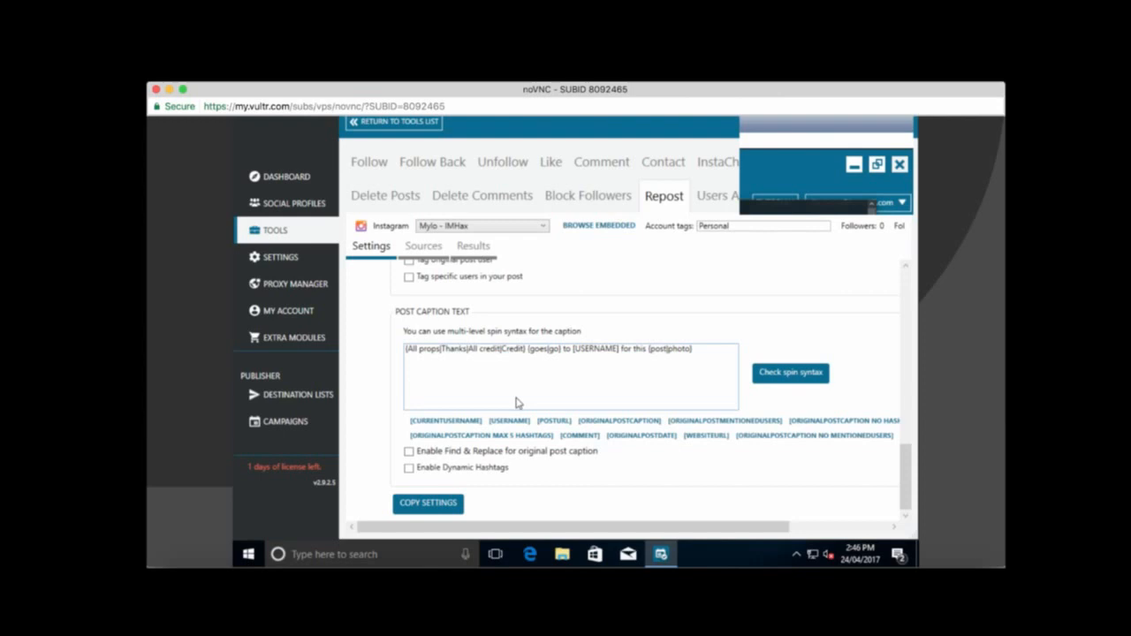
pyautogui.scroll(2, 517, 402)
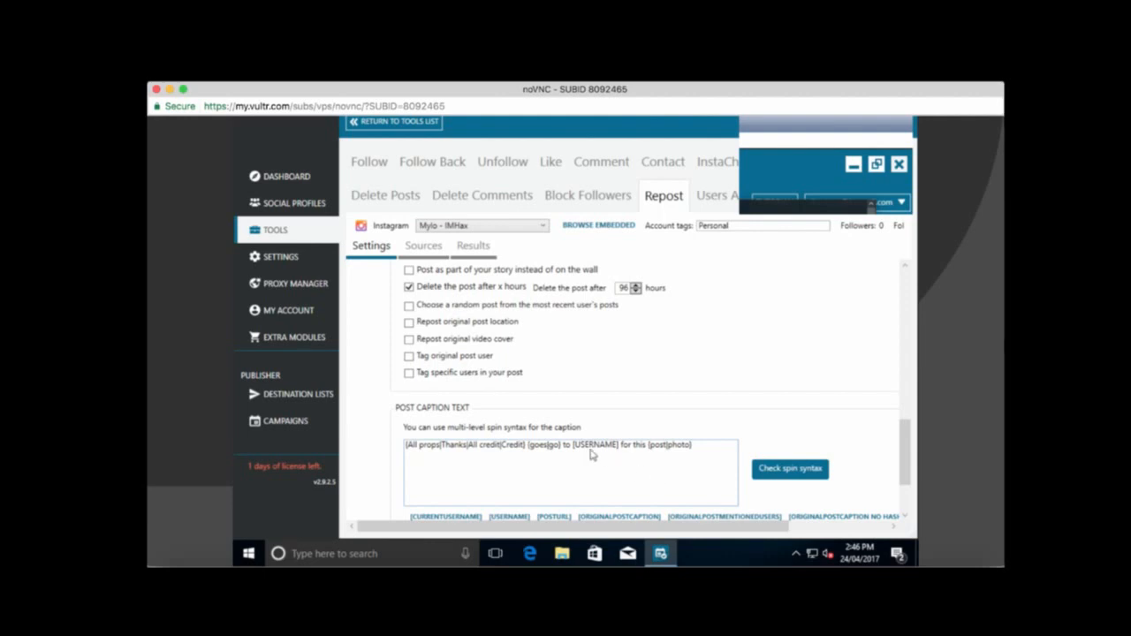
pyautogui.scroll(5, 730, 429)
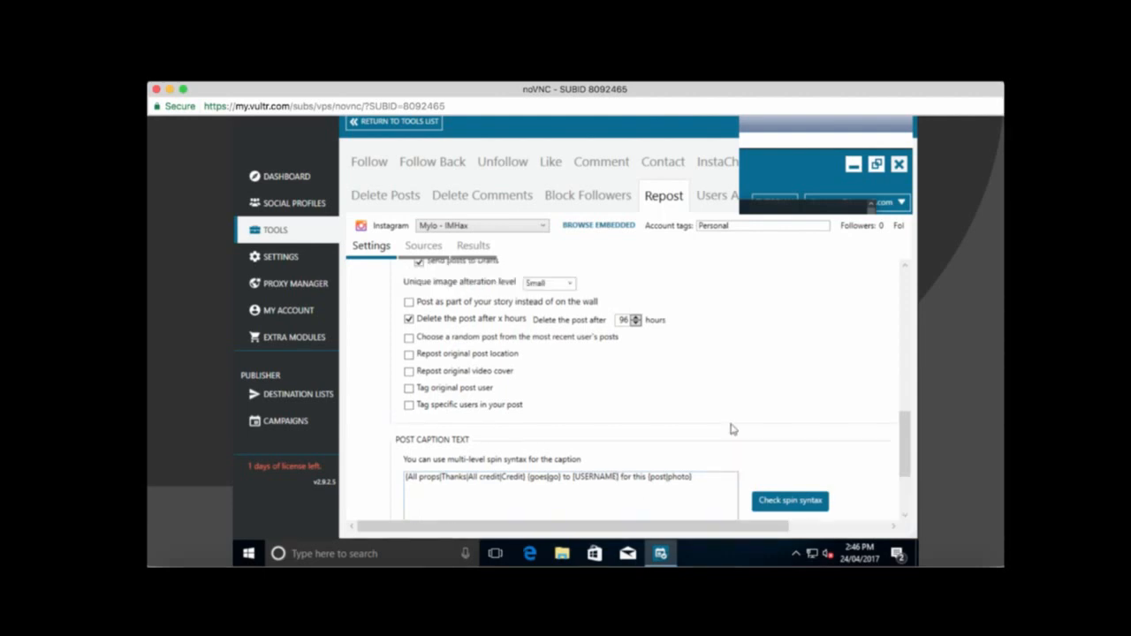
pyautogui.scroll(-5, 731, 430)
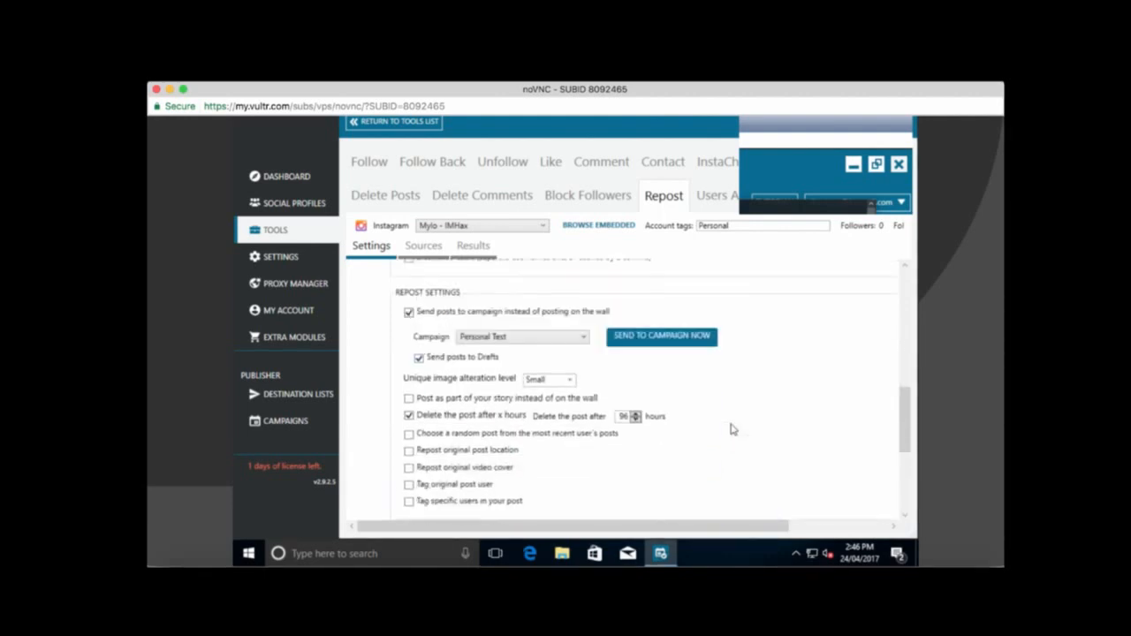
# - Review the Repost tool's campaign selection and draft options, and view the publisher's destination lists
pyautogui.scroll(4, 731, 429)
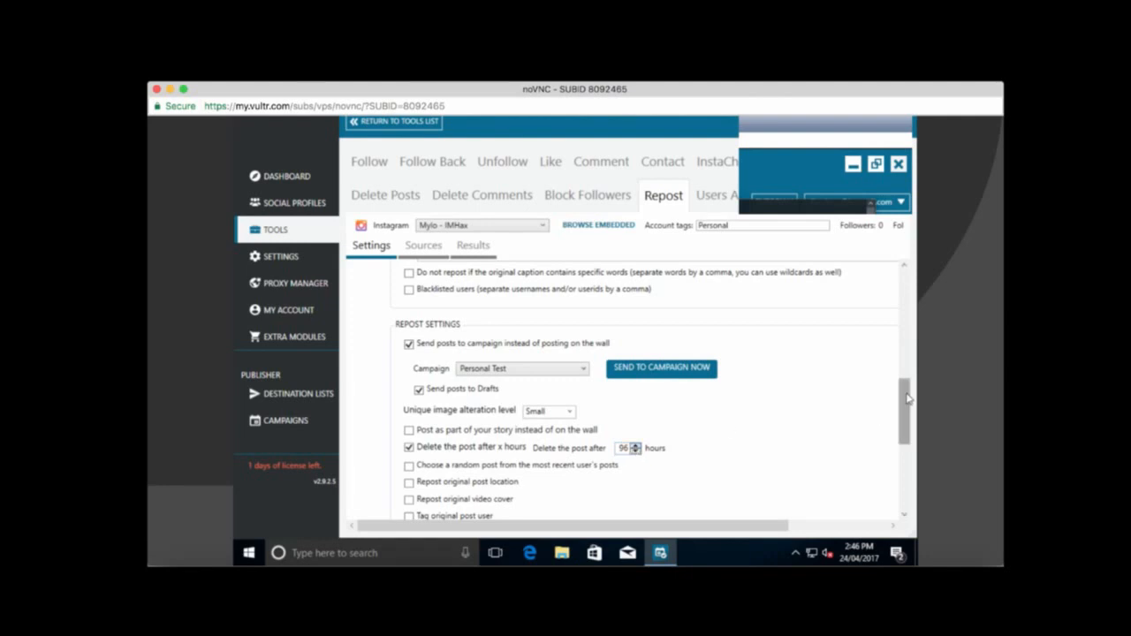
pyautogui.moveTo(908, 398); pyautogui.dragTo(908, 399)
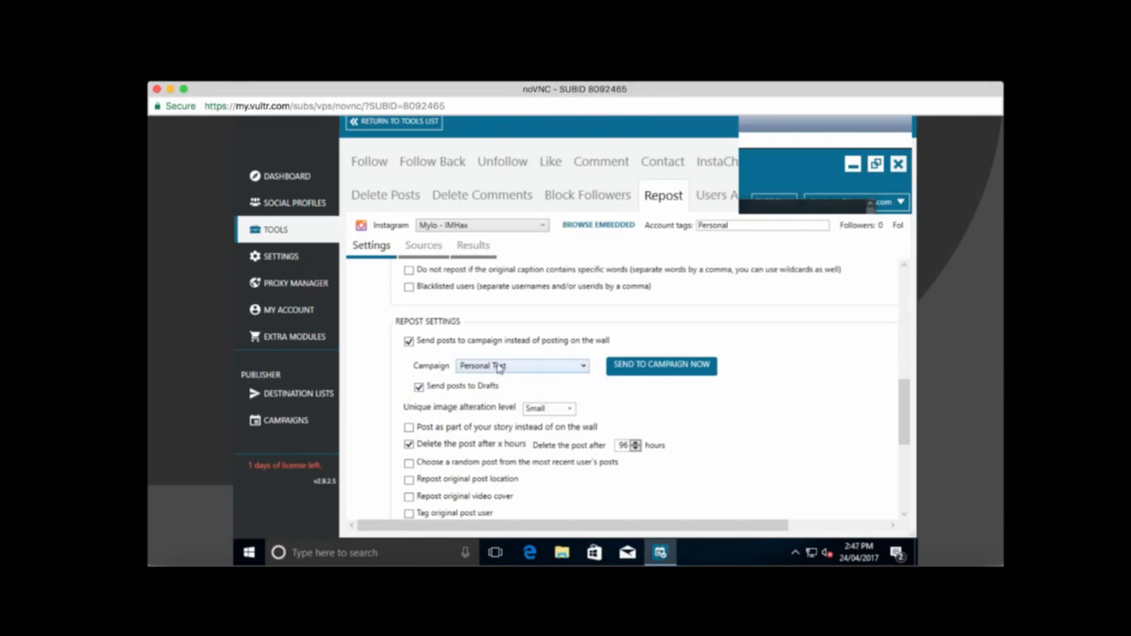
pyautogui.click(310, 395)
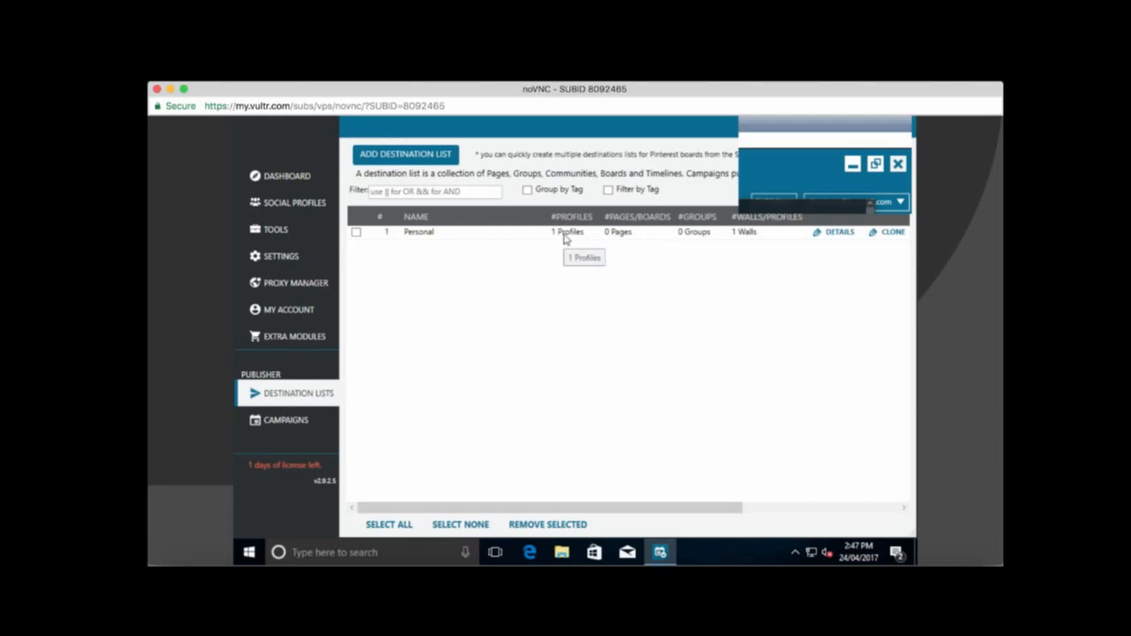
# - Open the Personal Test campaign and review its overview, post content options, destinations and publishing schedule
pyautogui.click(279, 428)
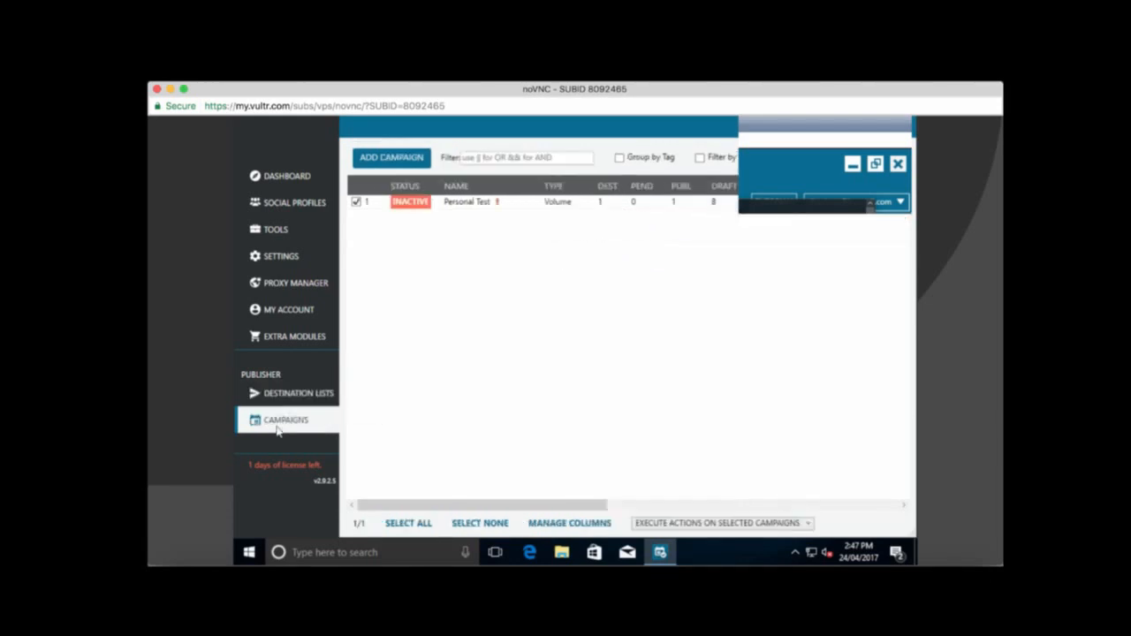
pyautogui.doubleClick(468, 206)
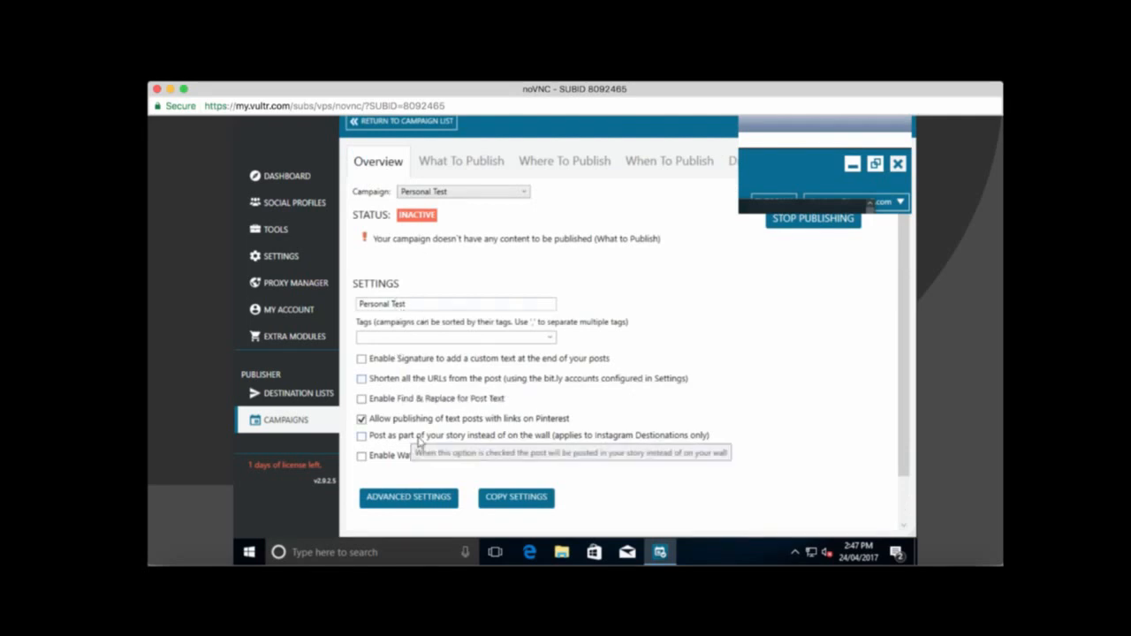
pyautogui.click(458, 175)
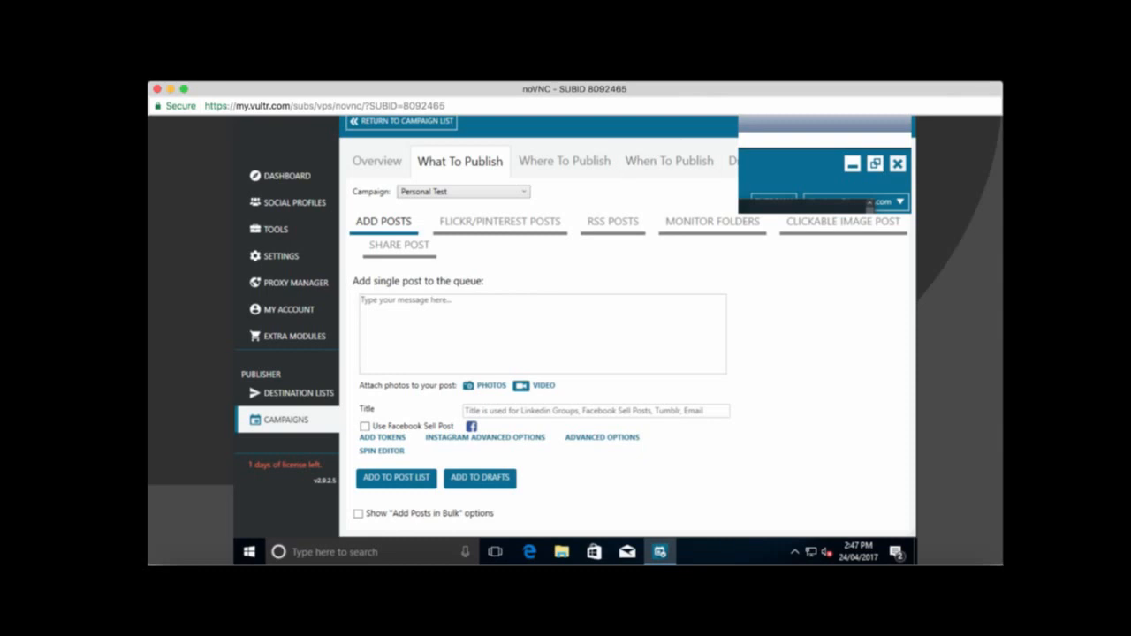
pyautogui.click(567, 168)
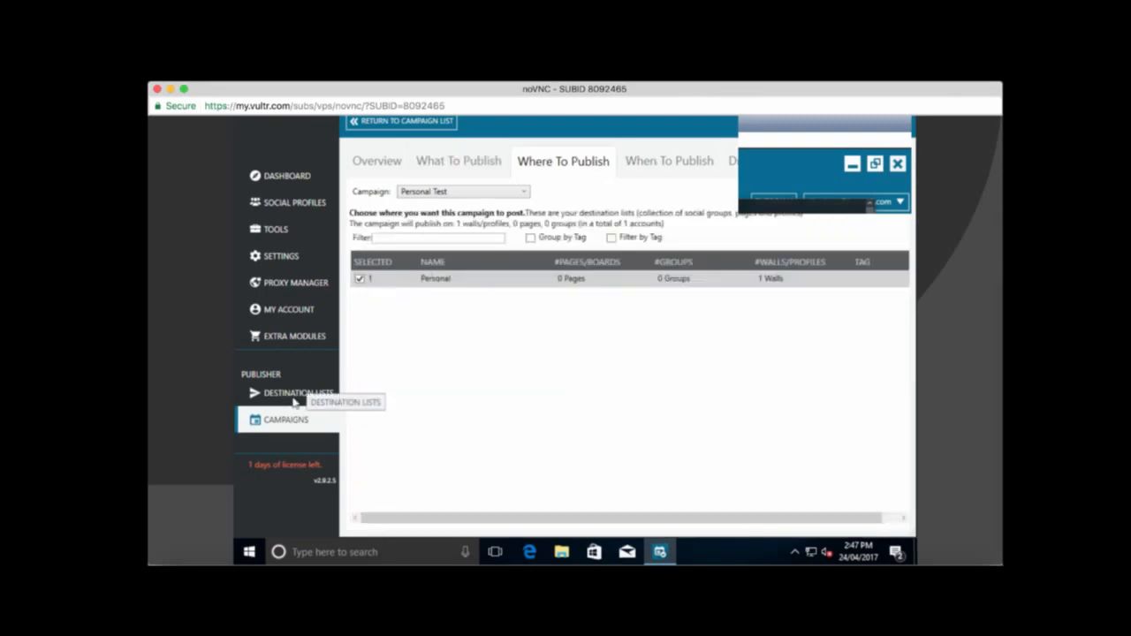
pyautogui.click(683, 168)
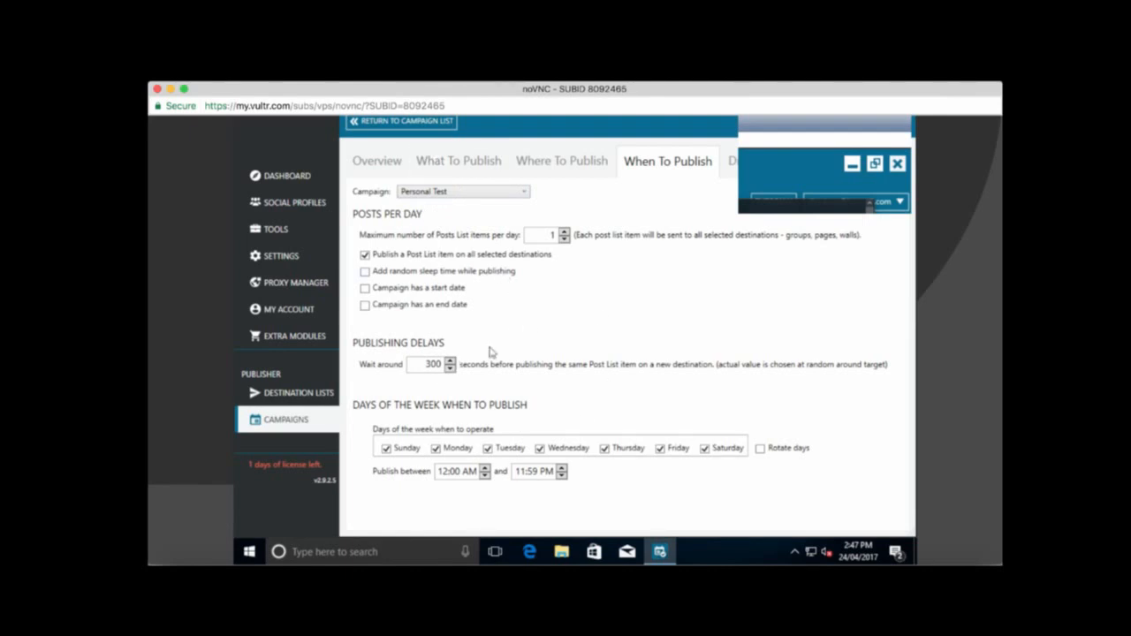
pyautogui.click(467, 164)
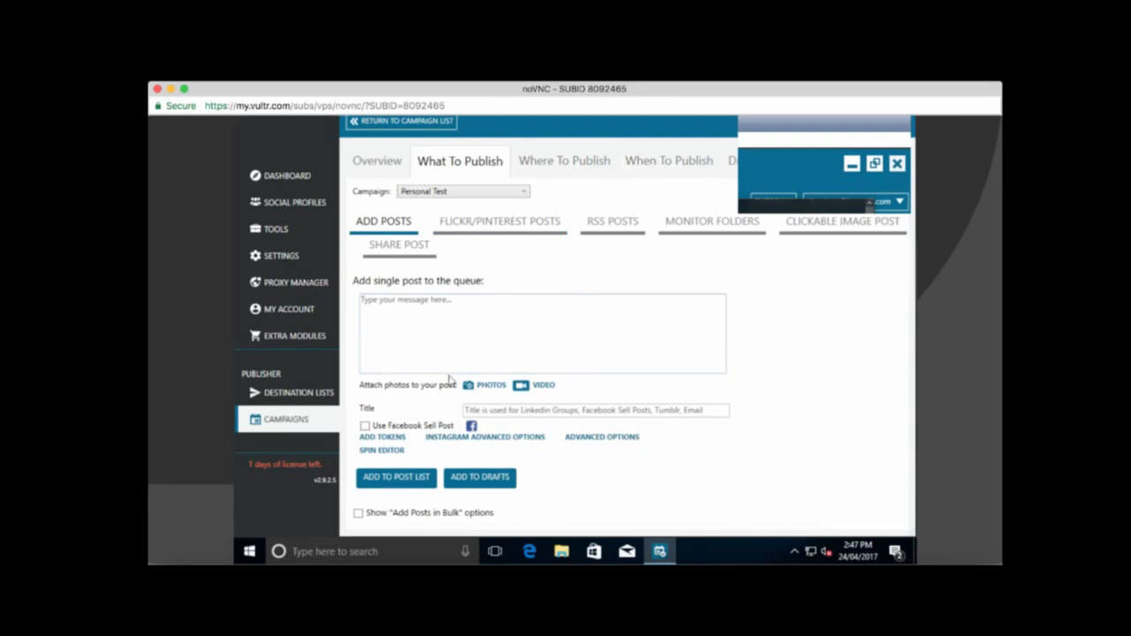
pyautogui.click(688, 168)
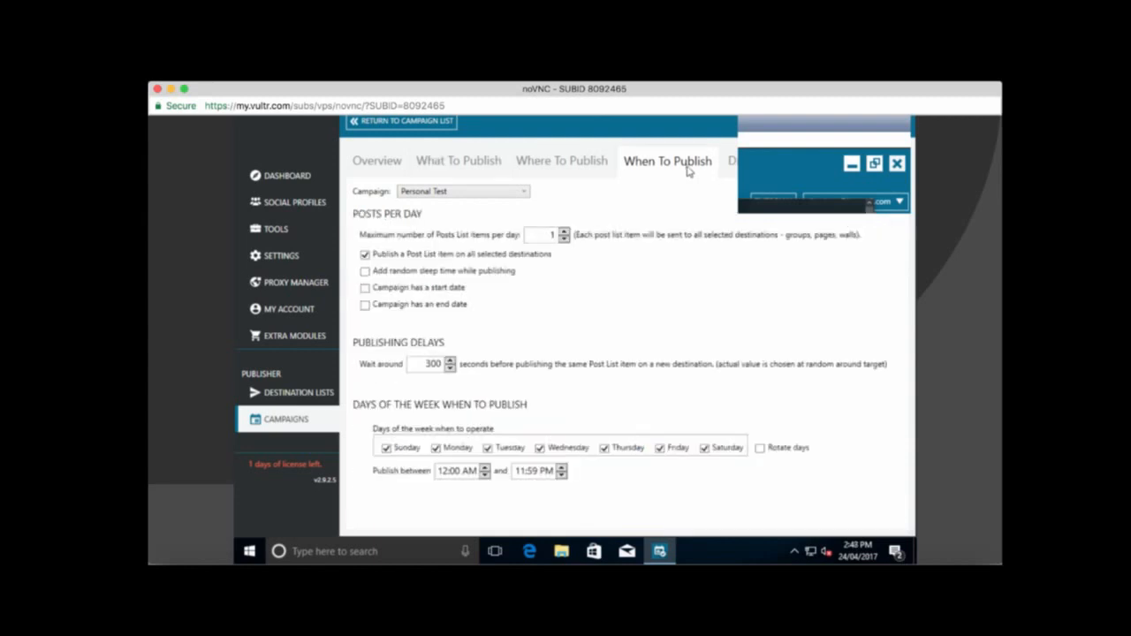
# - Browse the campaign's draft posts and inspect the fourth draft's image at full size
pyautogui.click(741, 163)
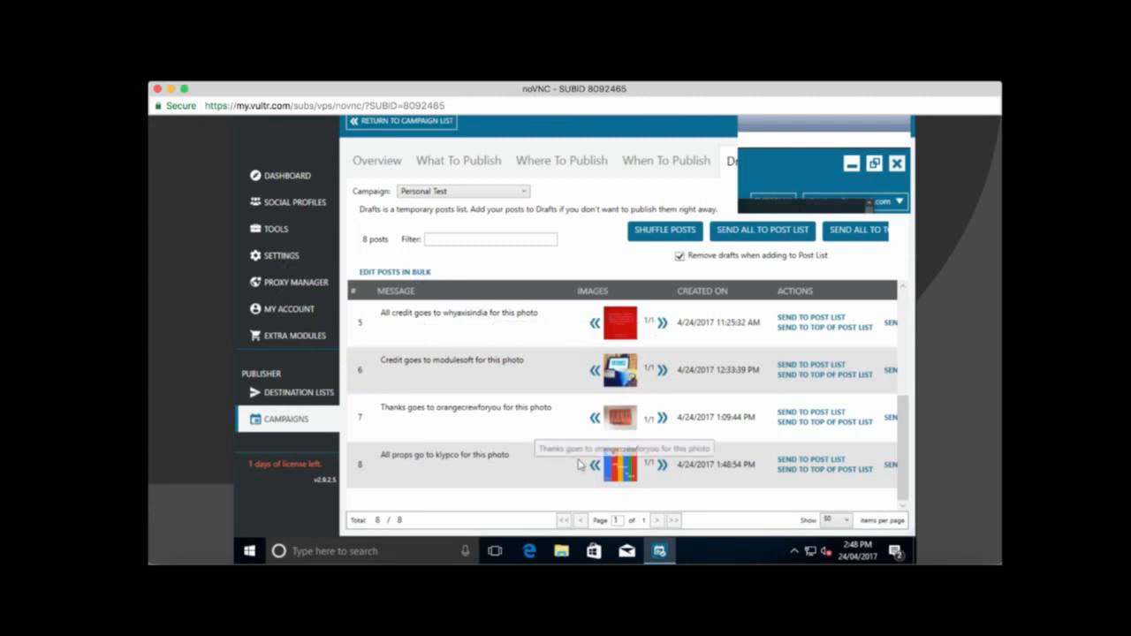
pyautogui.moveTo(901, 442); pyautogui.dragTo(907, 340)
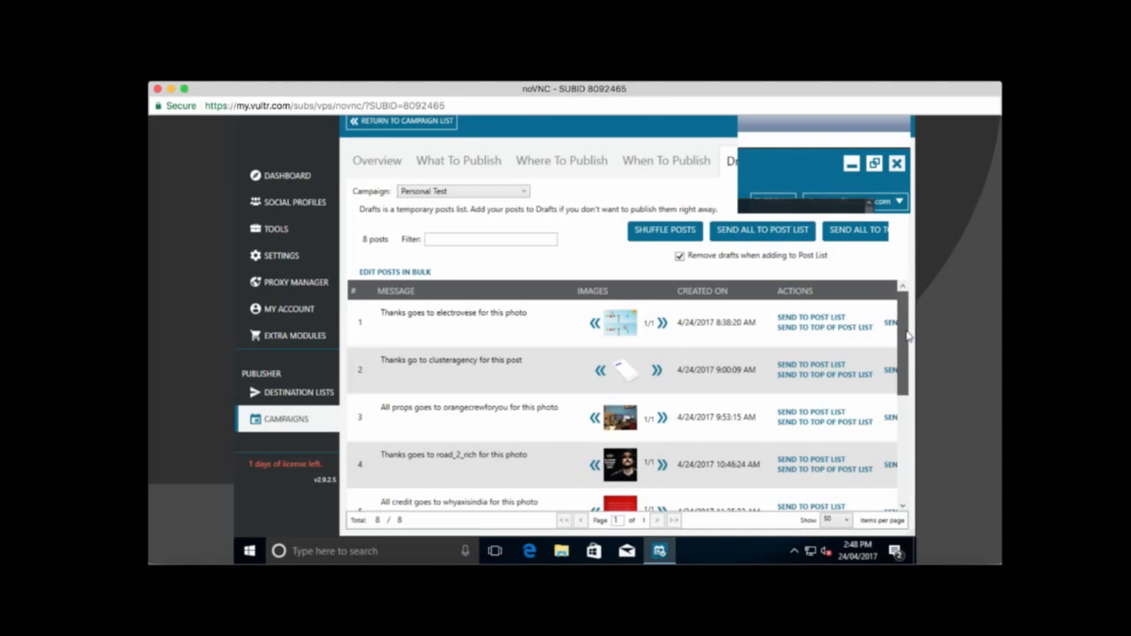
pyautogui.moveTo(905, 369); pyautogui.dragTo(900, 399)
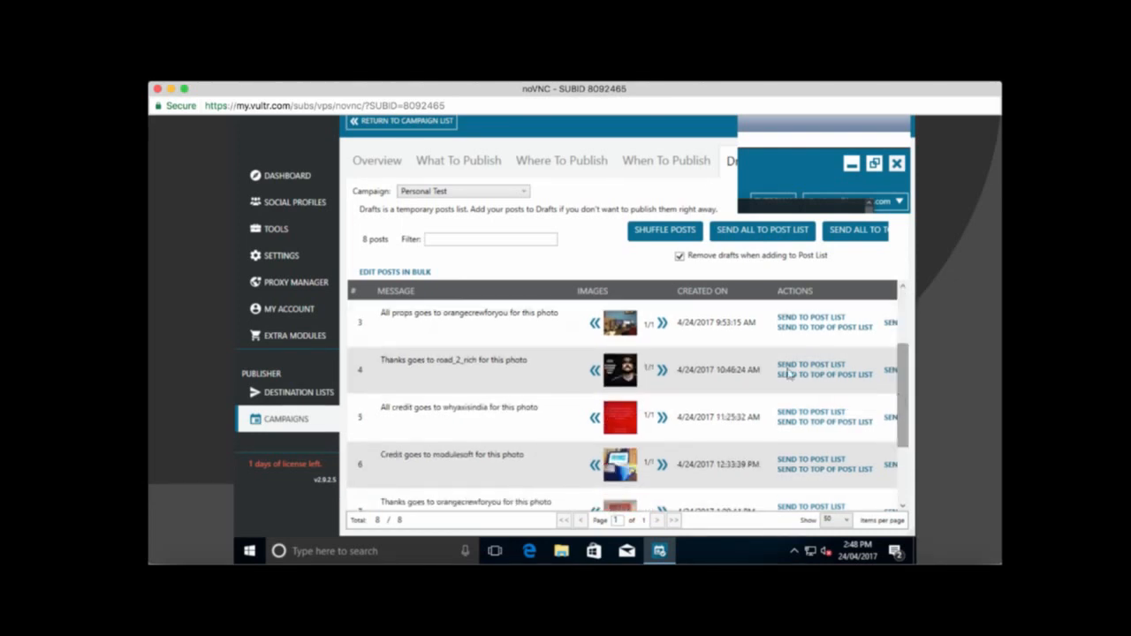
pyautogui.click(616, 366)
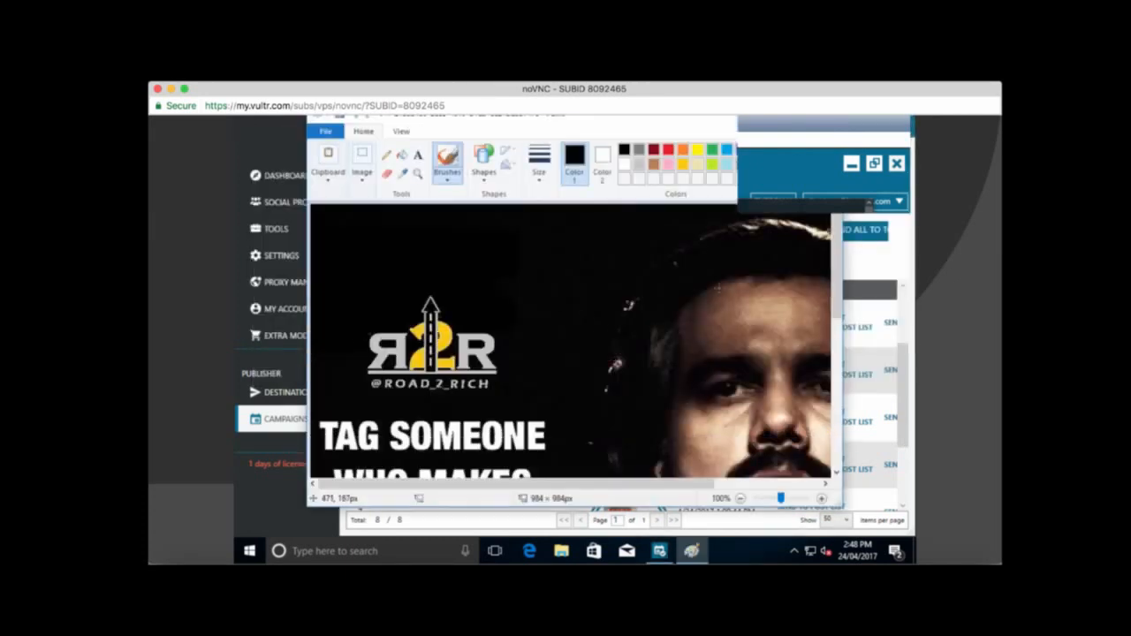
pyautogui.moveTo(839, 278); pyautogui.dragTo(829, 349)
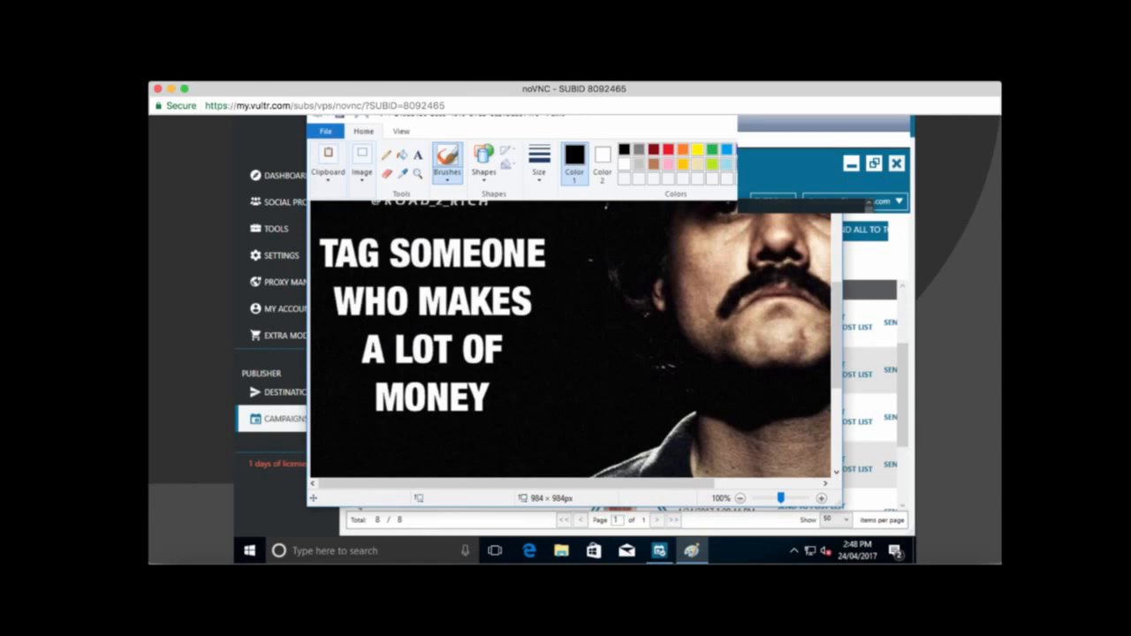
pyautogui.click(825, 117)
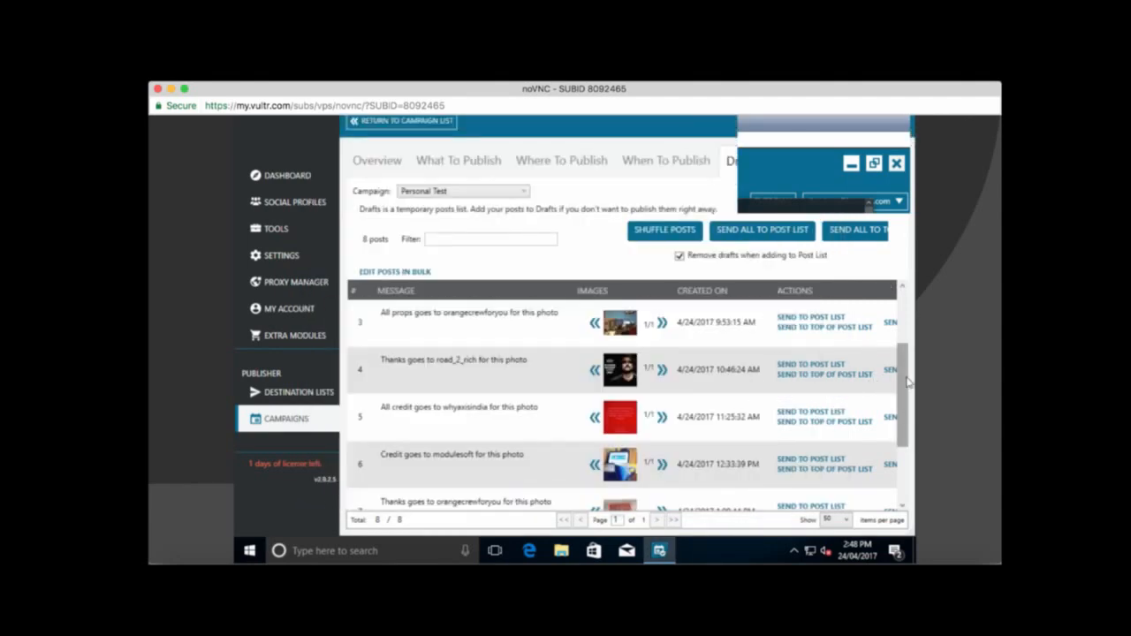
# - Send the third draft to the post list, and view the campaigns available for the second draft
pyautogui.scroll(1, 907, 381)
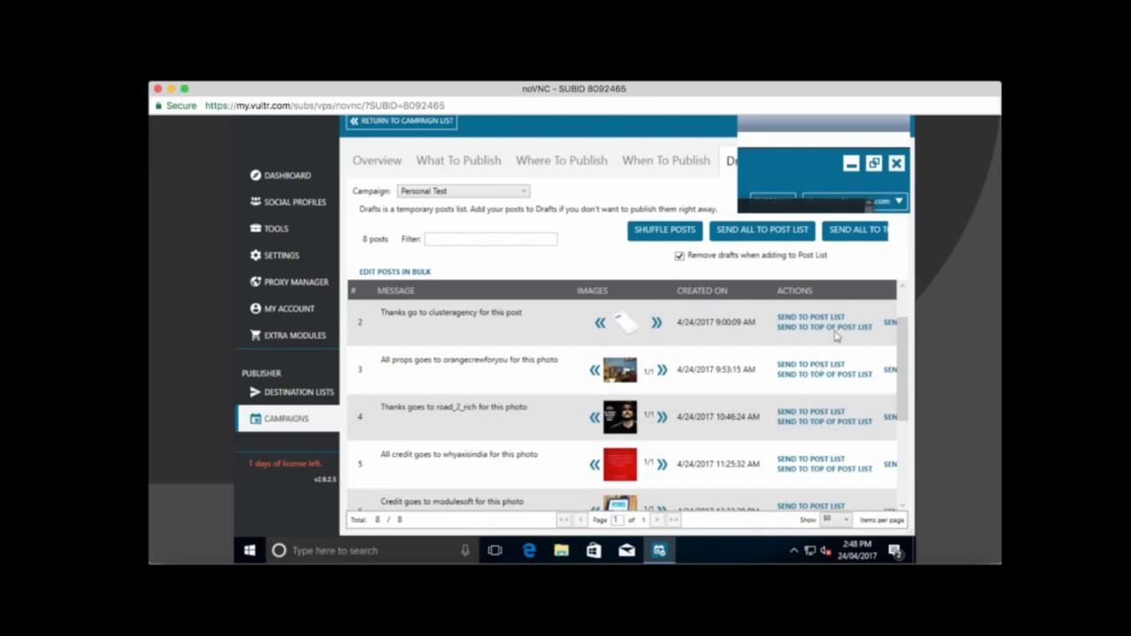
pyautogui.click(802, 368)
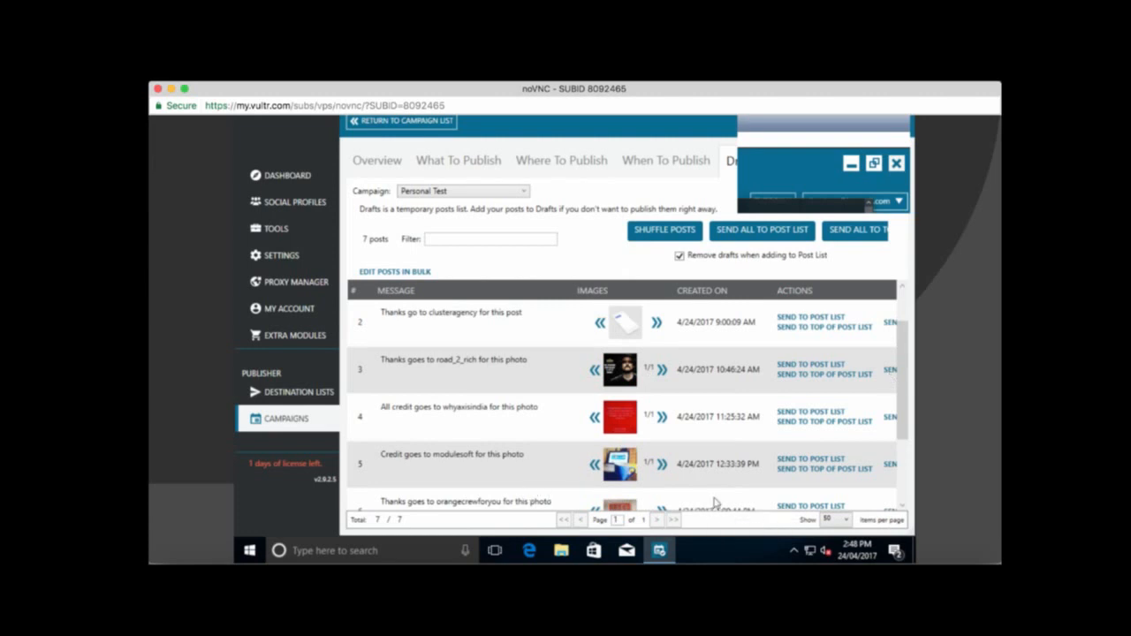
pyautogui.scroll(-2, 590, 456)
pyautogui.scroll(3, 590, 455)
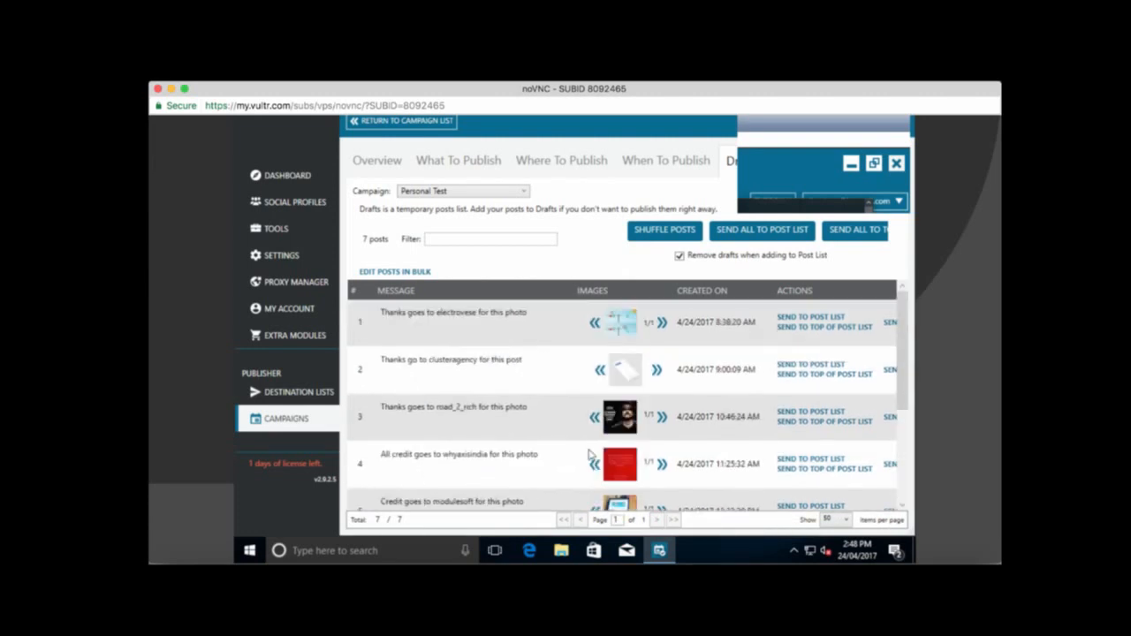
pyautogui.click(890, 371)
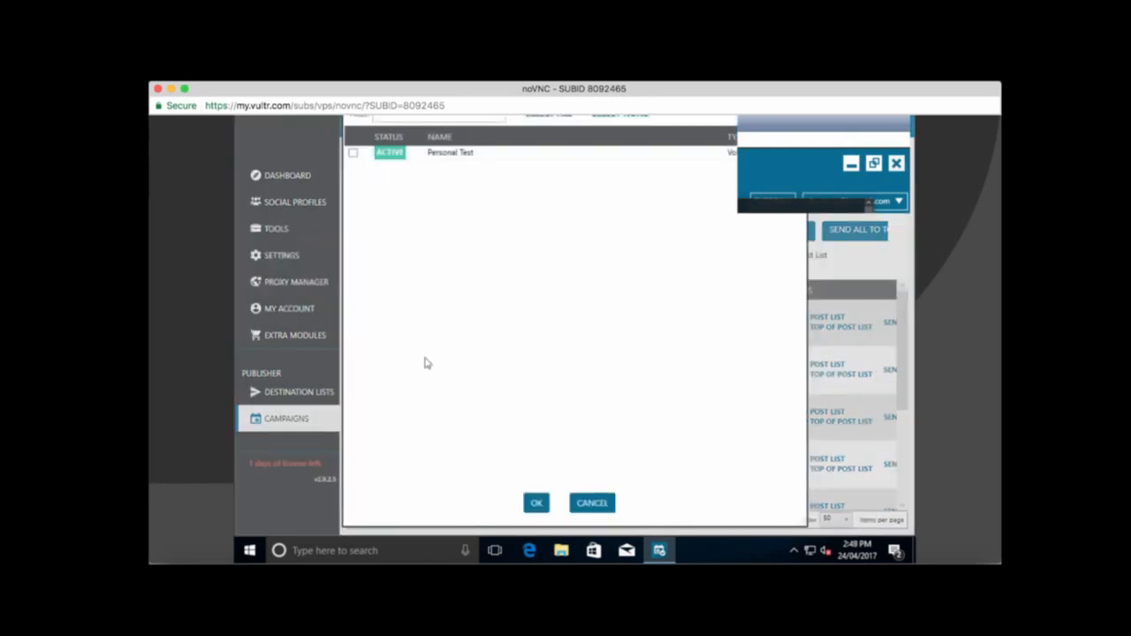
pyautogui.click(537, 502)
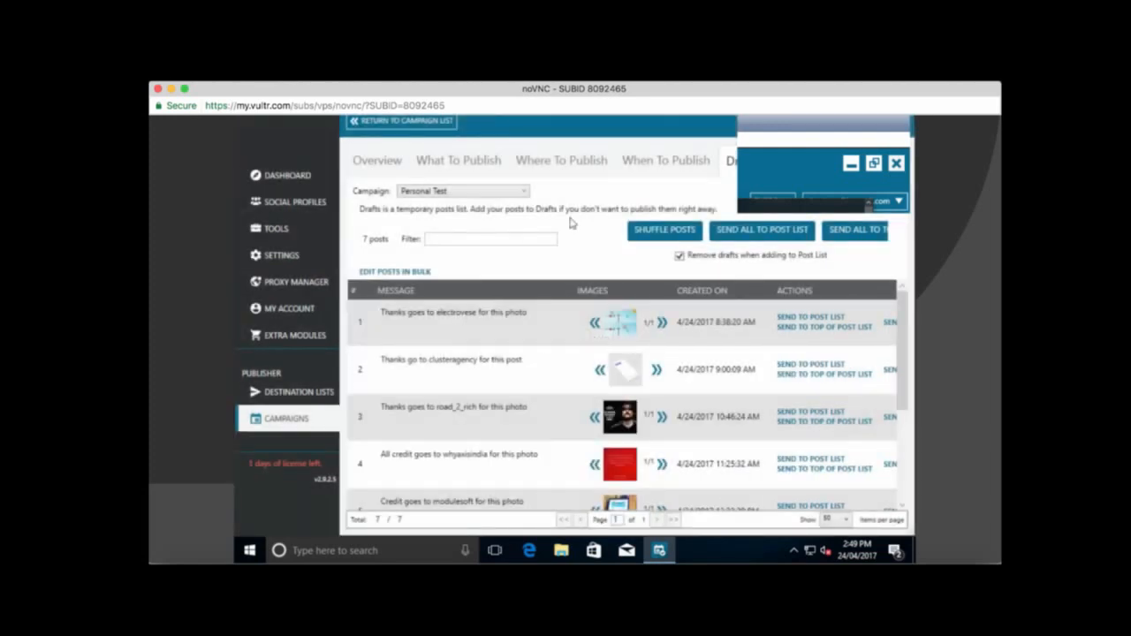
# - Check the campaign's post list, overview and post content options, and return to the tools and social profiles lists
pyautogui.click(797, 161)
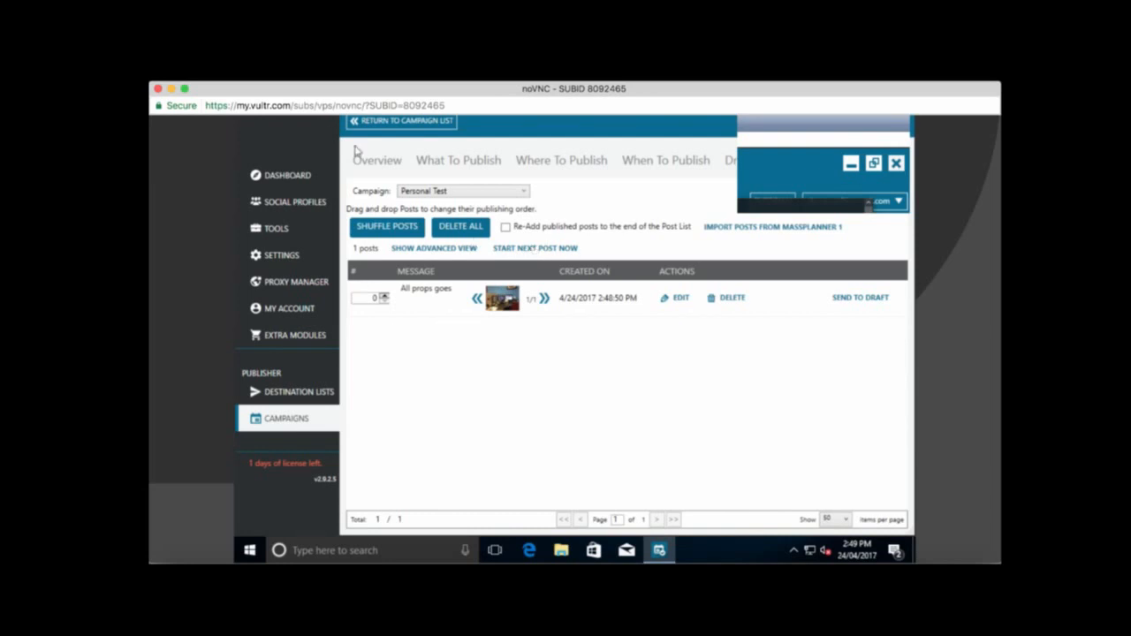
pyautogui.click(395, 159)
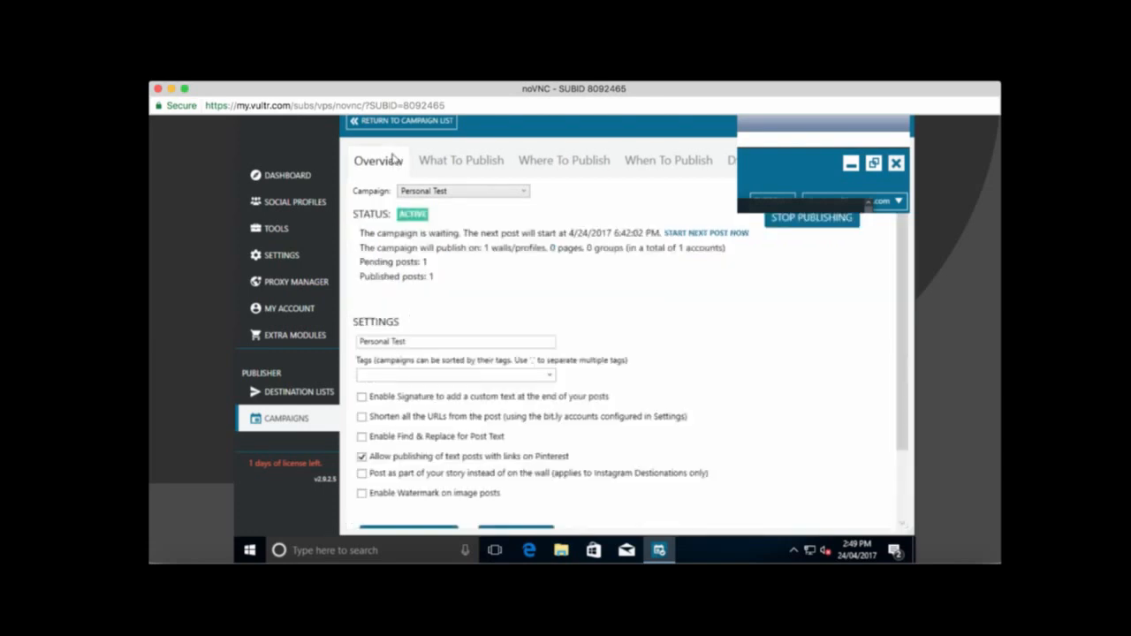
pyautogui.click(458, 157)
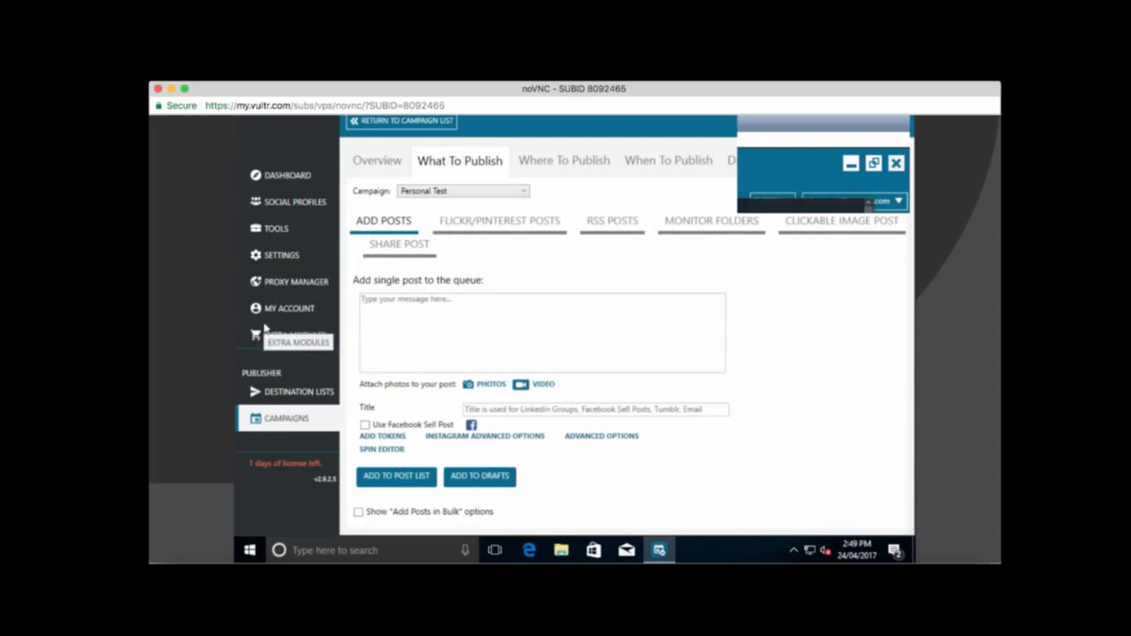
pyautogui.click(277, 230)
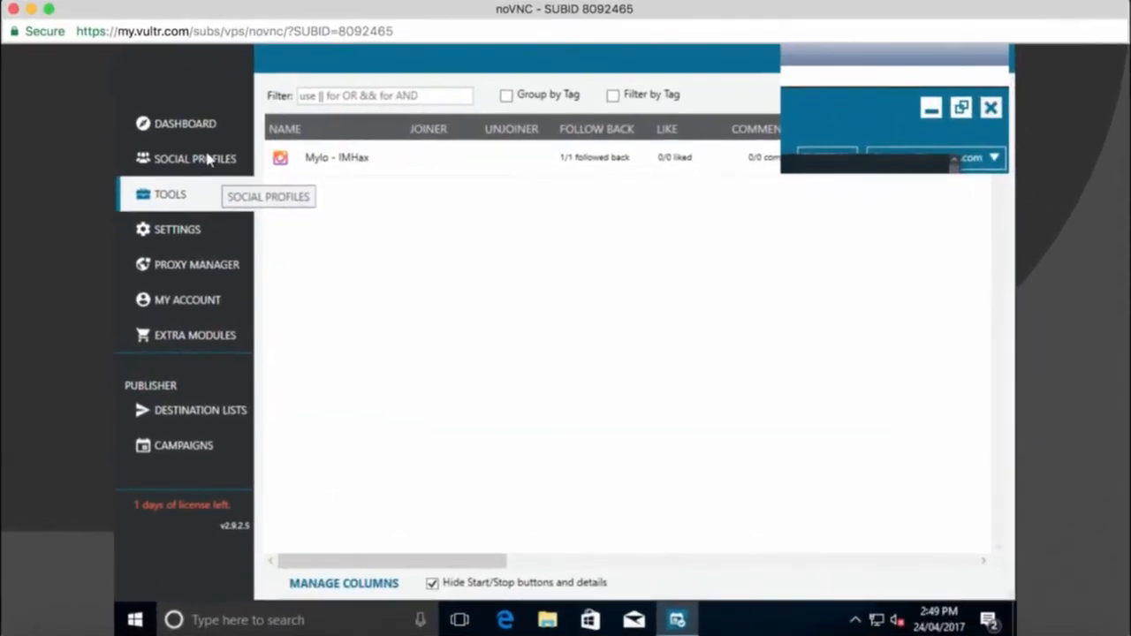
pyautogui.click(304, 202)
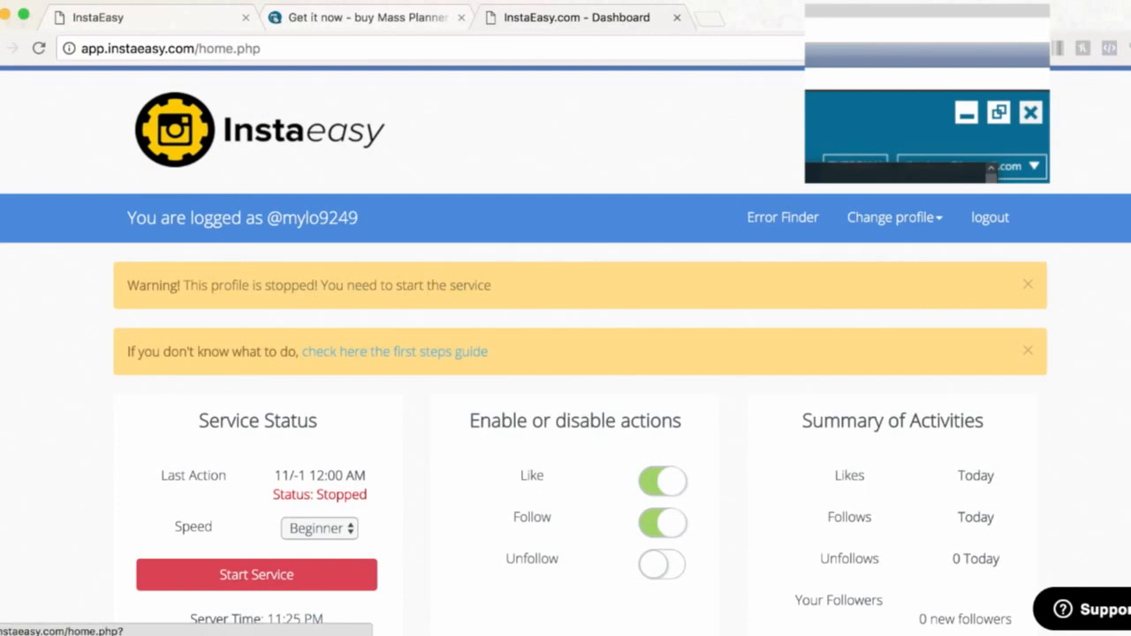
# - Examine the InstaEasy dashboard's service status, action toggles, activity summary, and its hashtag and profile targeting sections
pyautogui.scroll(-3, 565, 354)
pyautogui.scroll(-15, 565, 354)
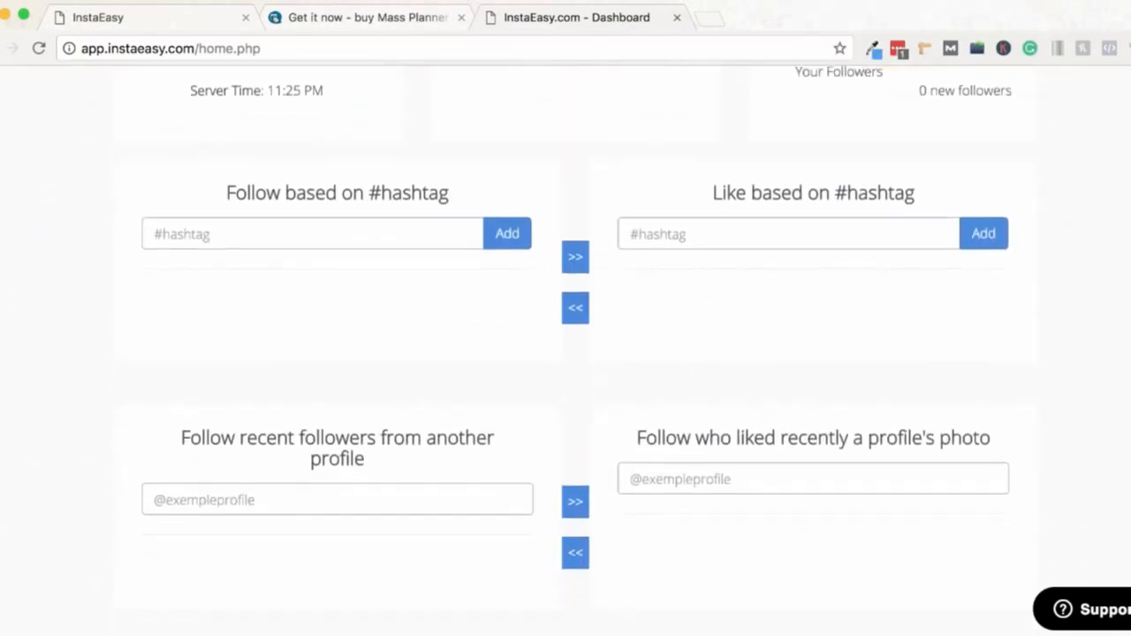
pyautogui.scroll(20, 566, 353)
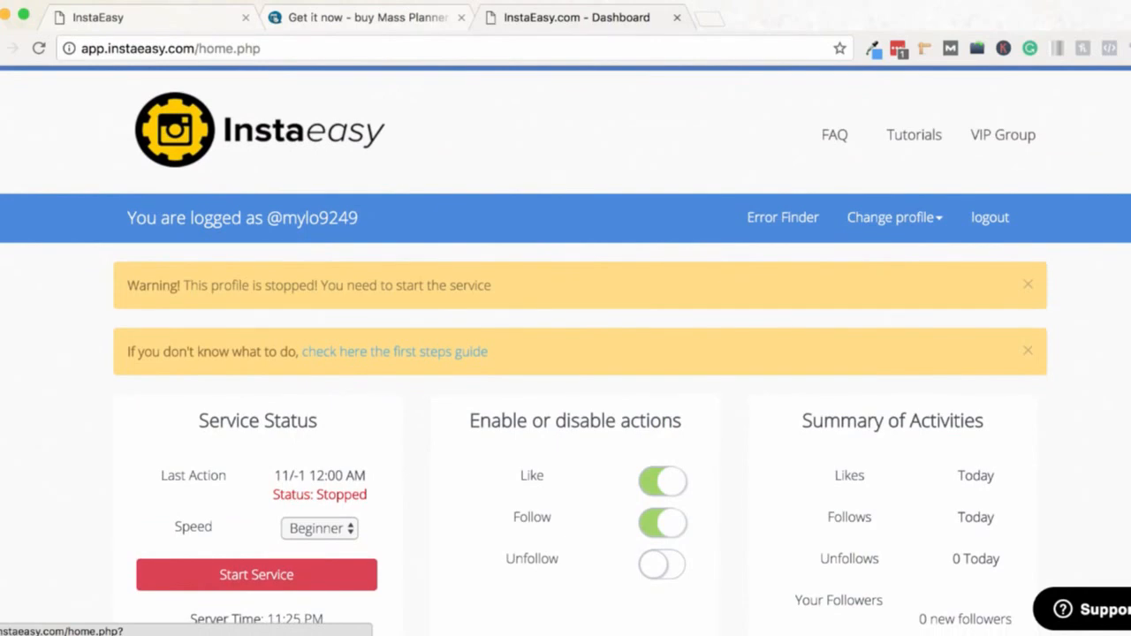
pyautogui.scroll(-5, 565, 354)
pyautogui.scroll(3, 565, 353)
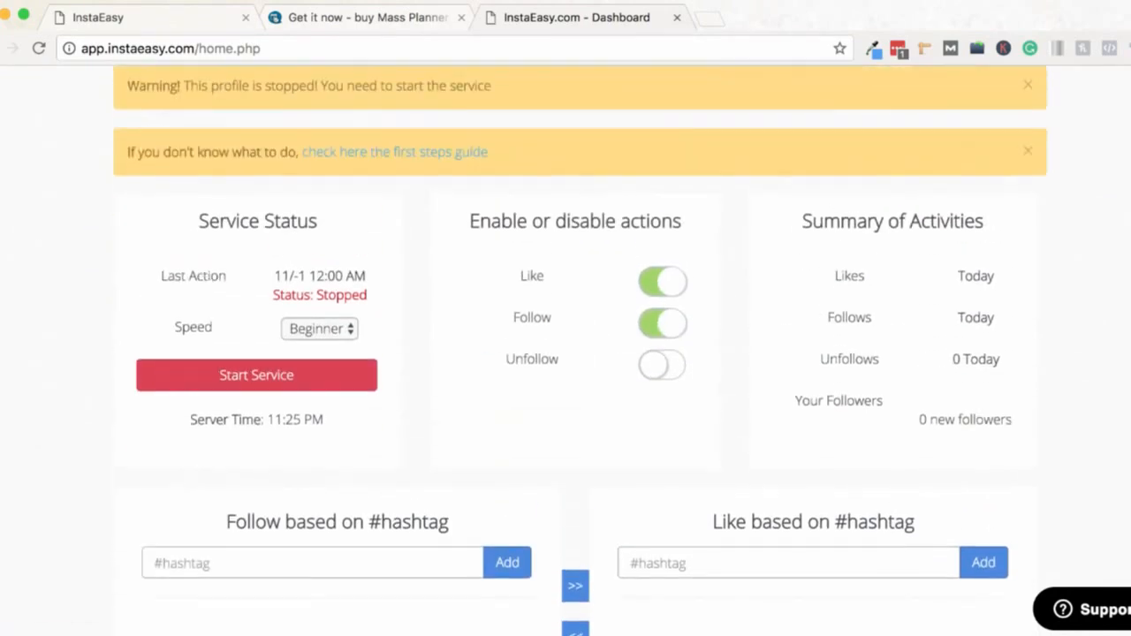
pyautogui.scroll(2, 566, 354)
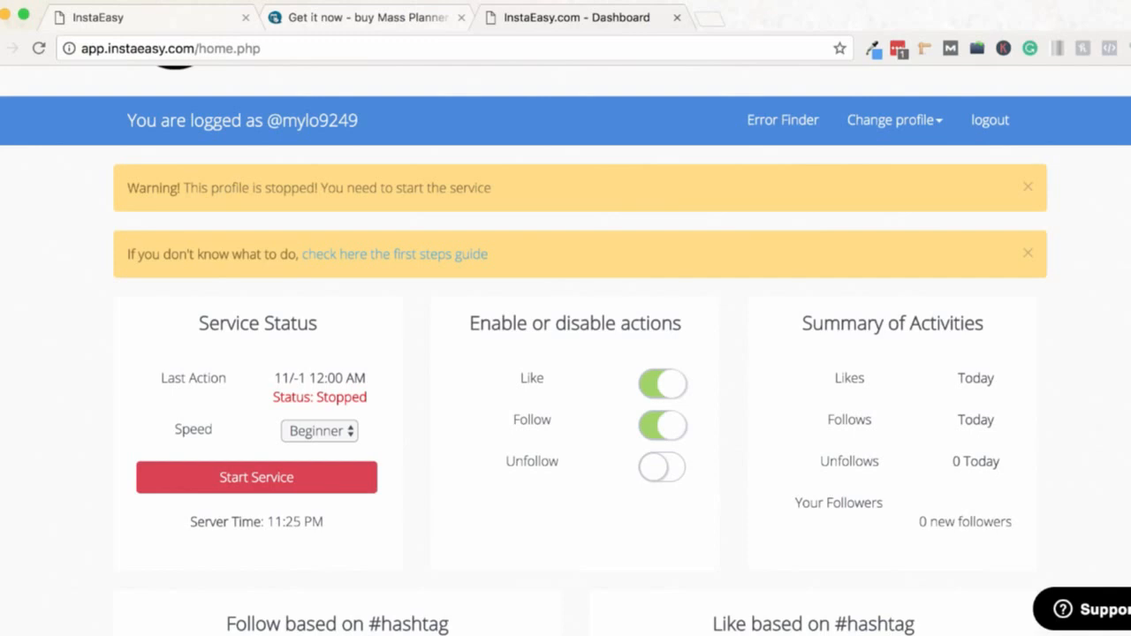
pyautogui.scroll(-5, 565, 354)
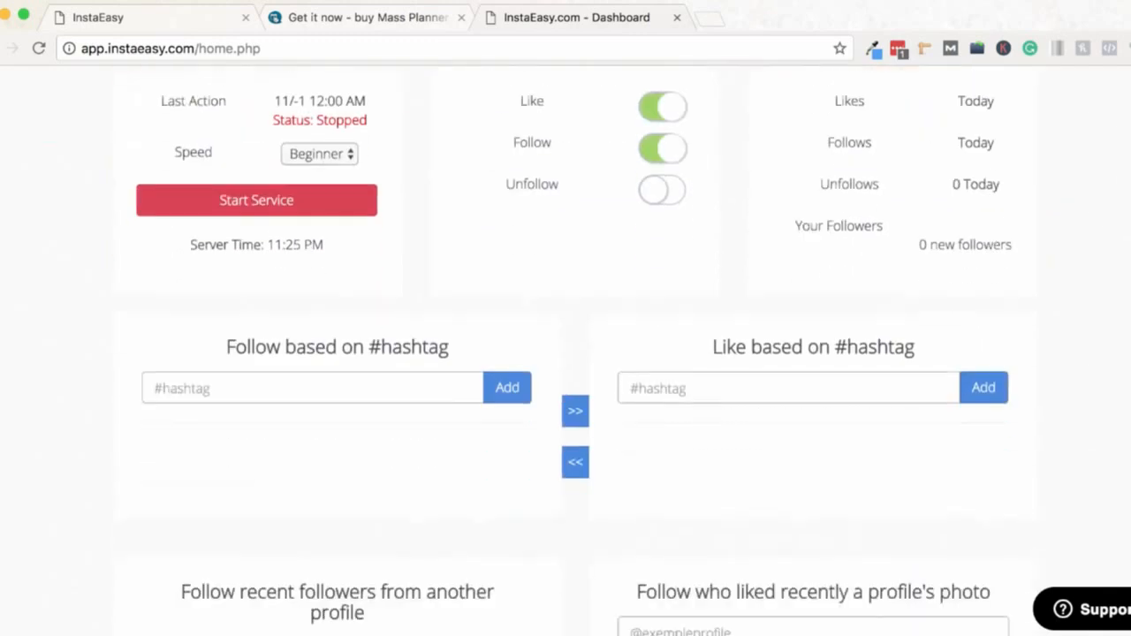